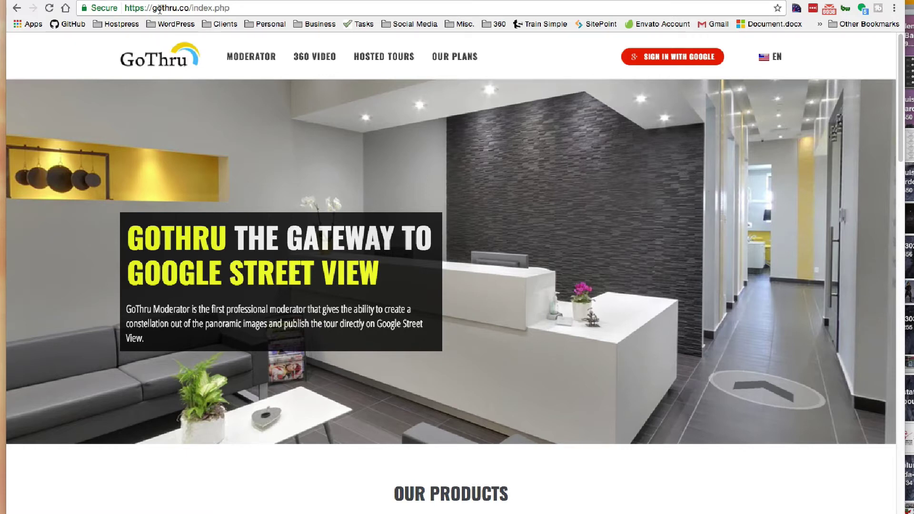
Sign in to GoThru with the Google account and open the account's profile page.
left_click(675, 57)
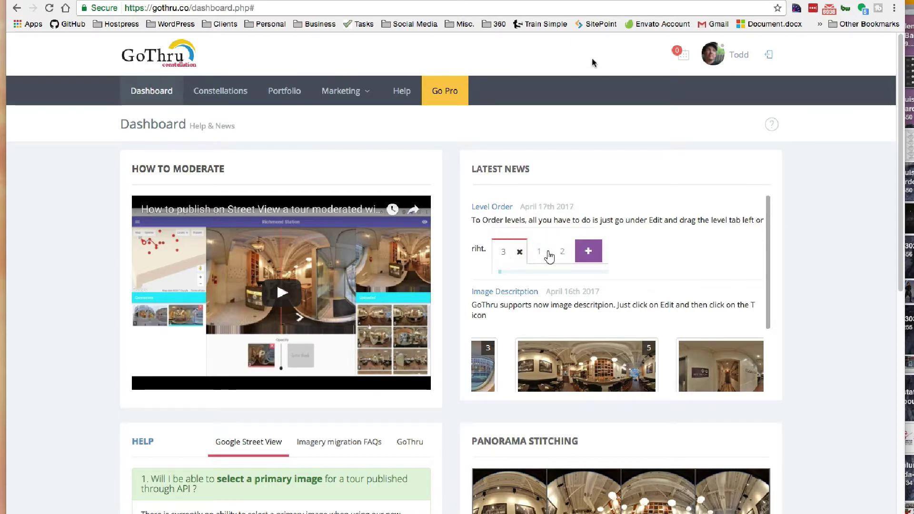
left_click(719, 62)
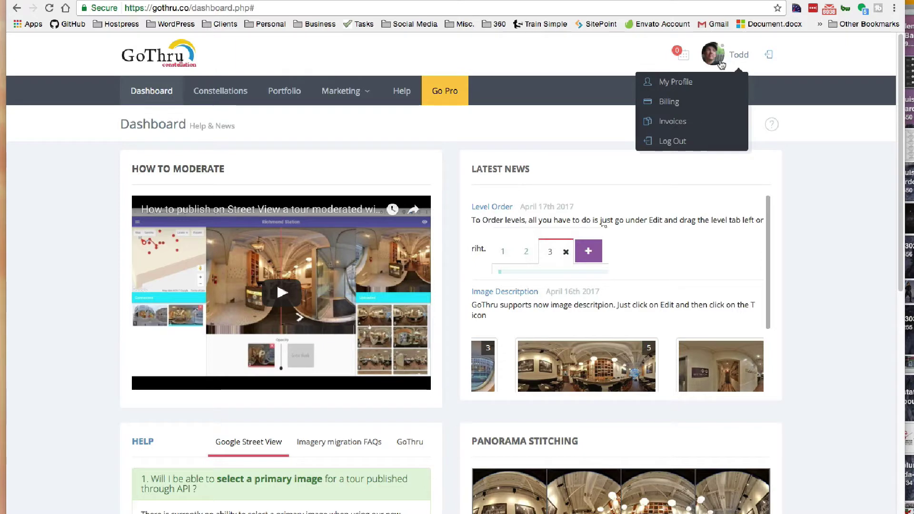
left_click(687, 84)
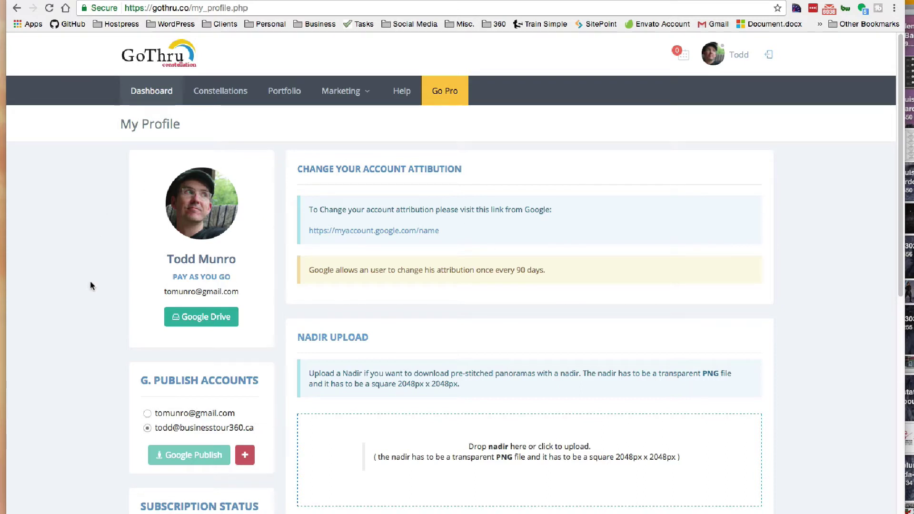
Examine the profile page, checking which Google publish account is selected and the nadir upload and subscription sections.
scroll(90, 282, "down", 1)
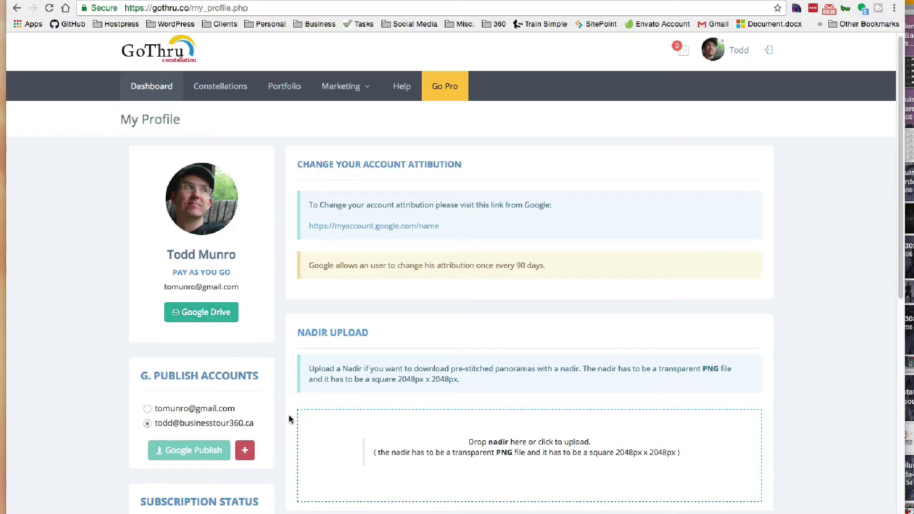
left_click_drag(190, 423, 221, 423)
left_click_drag(163, 423, 246, 425)
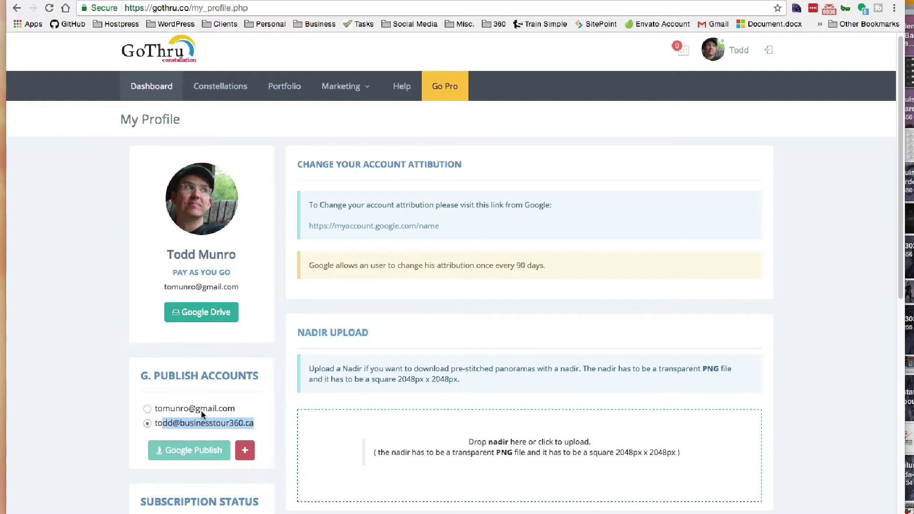
scroll(208, 429, "down", 1)
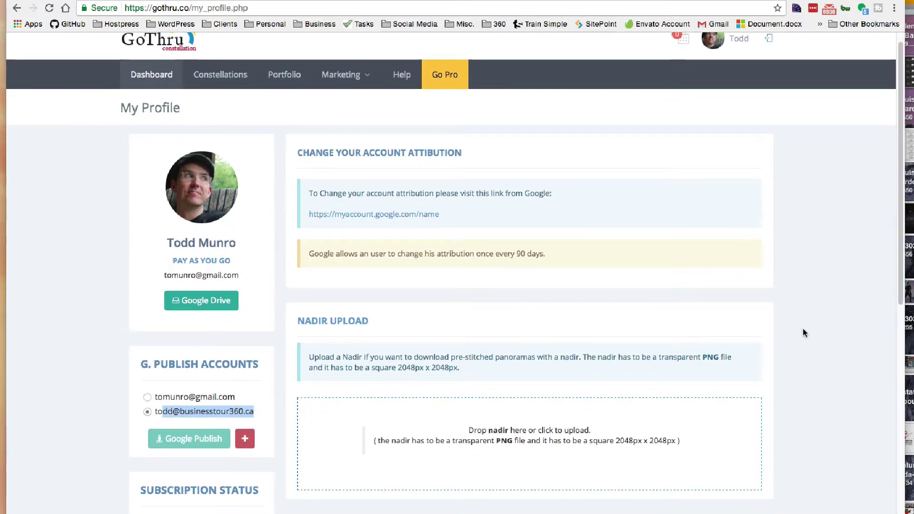
scroll(802, 329, "down", 1)
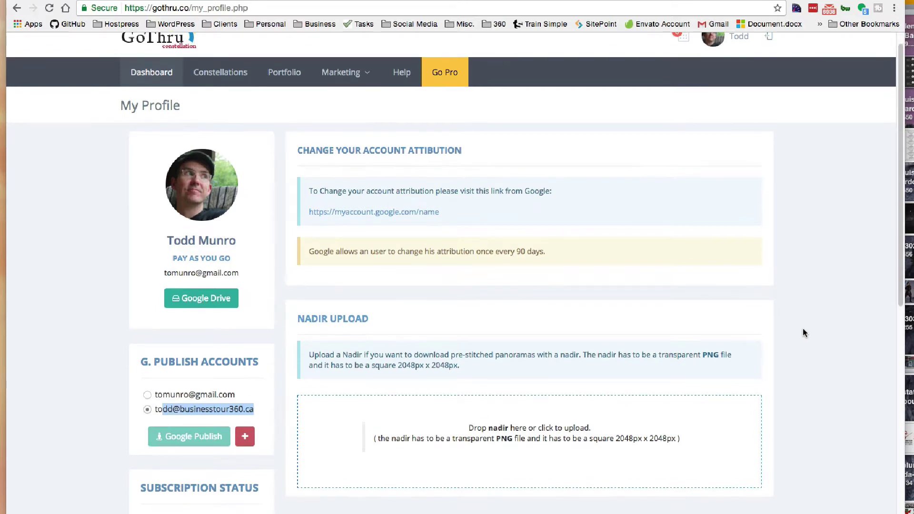
scroll(802, 329, "up", 1)
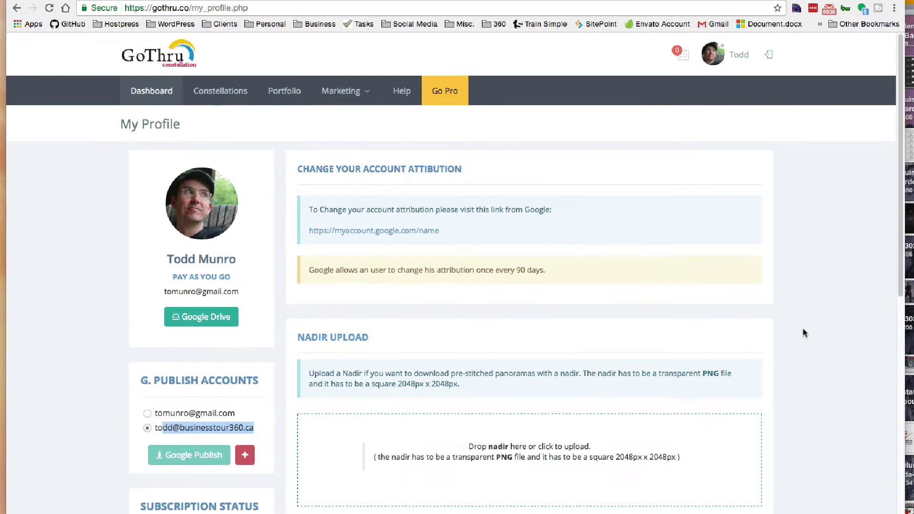
scroll(803, 332, "down", 3)
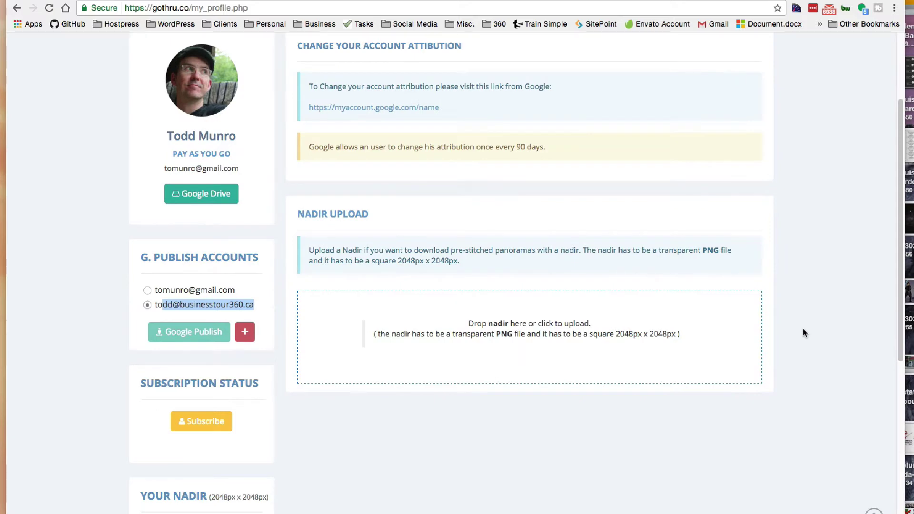
scroll(803, 332, "up", 3)
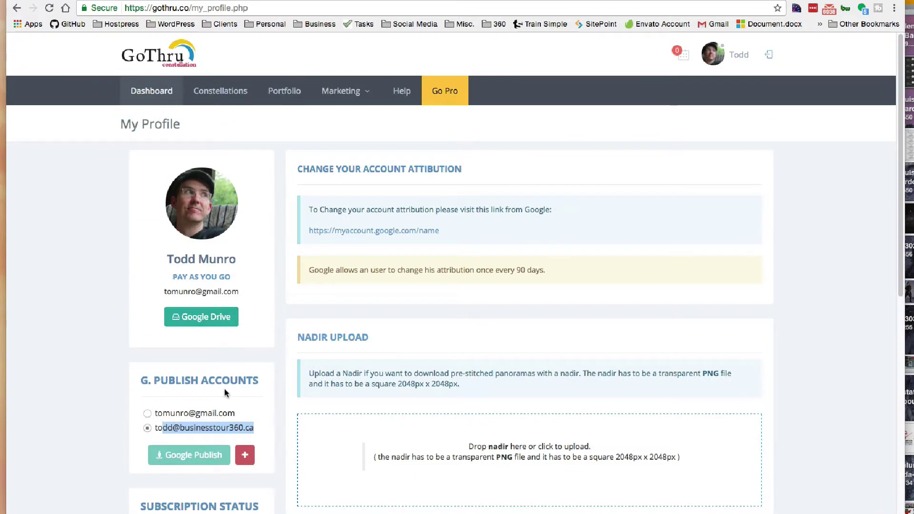
scroll(281, 319, "down", 1)
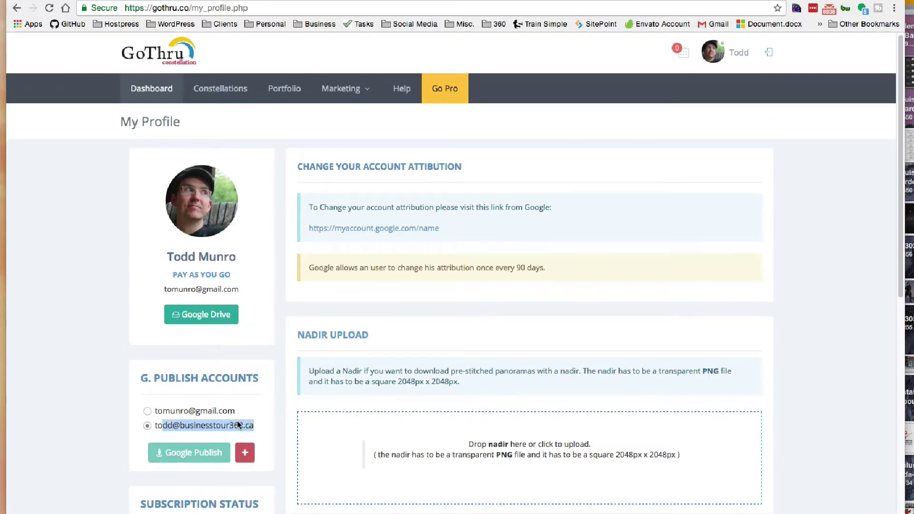
left_click_drag(250, 425, 253, 425)
Create a new constellation tour for the business Juniper on Saint Alexander Street by searching for "juniper montreal".
left_click(215, 91)
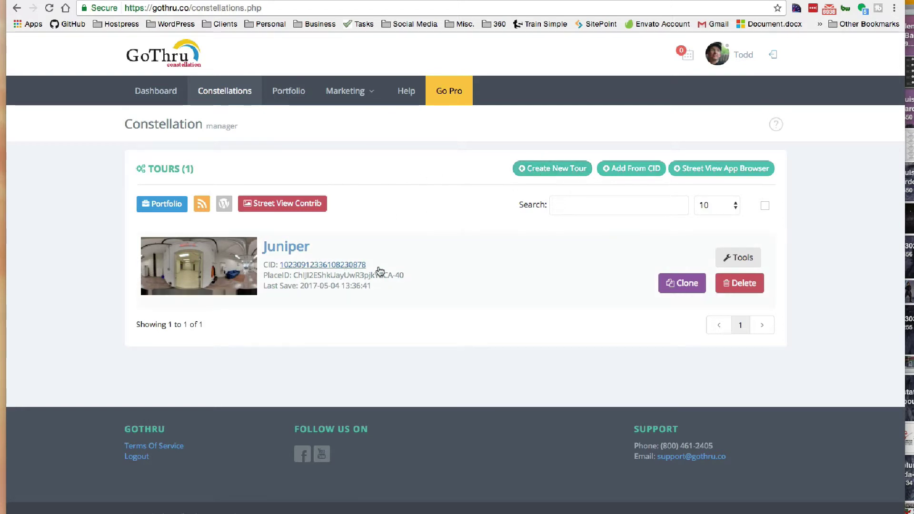
left_click(545, 174)
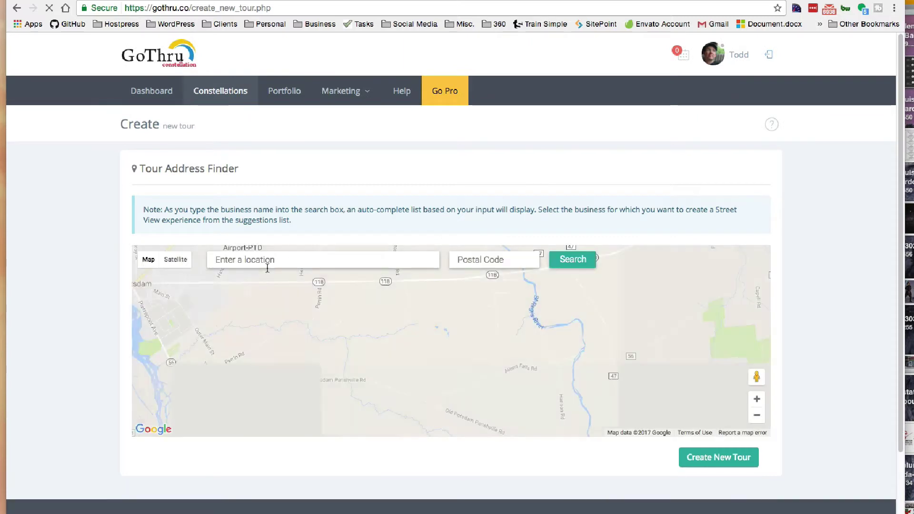
left_click(288, 260)
type("juniper montreal")
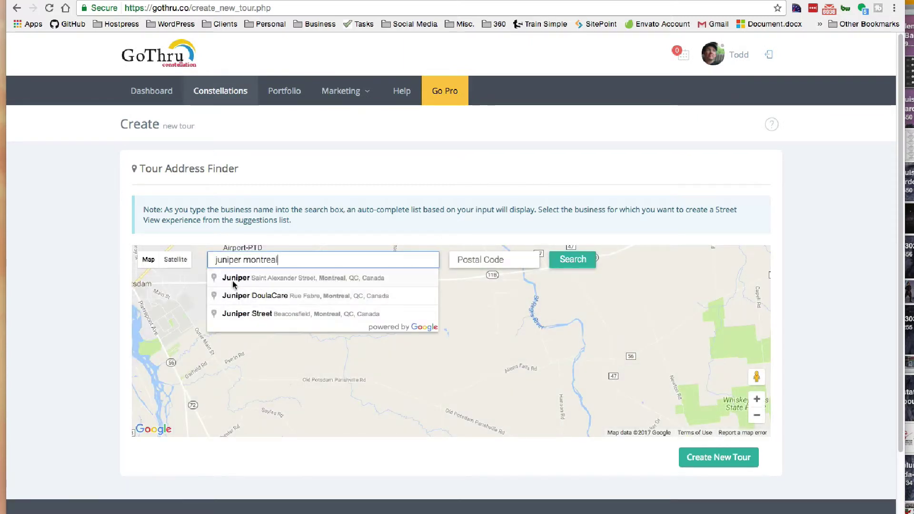
left_click(240, 278)
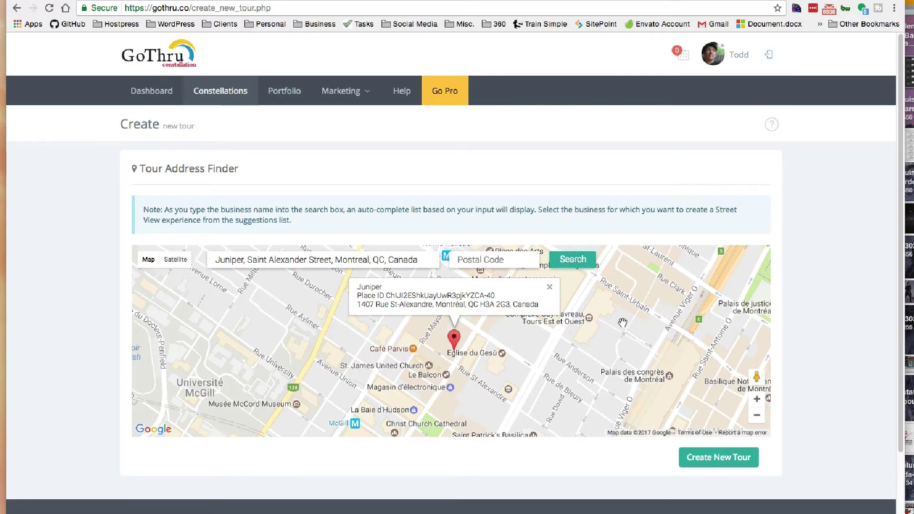
left_click(717, 457)
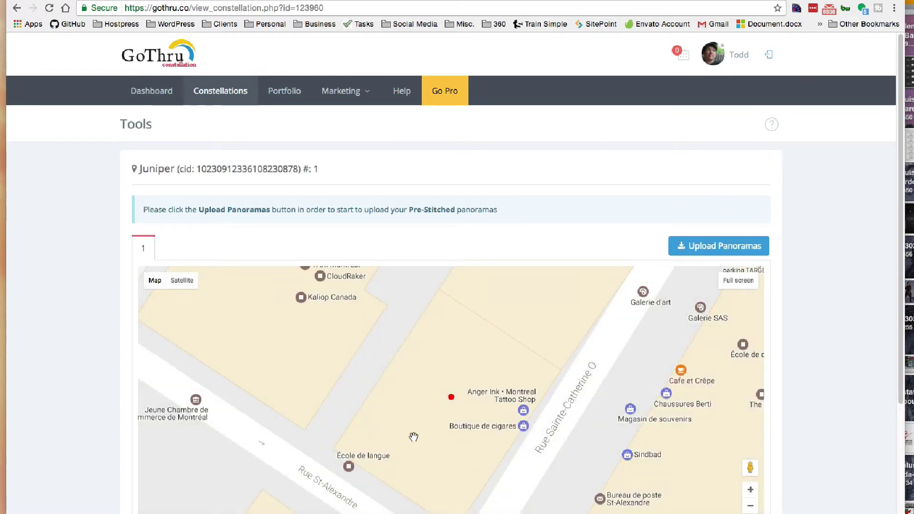
Open the Juniper tour's panorama upload, bring up the Google Drive import for level 1 and select the required folder name "GoThru".
scroll(413, 437, "up", 1)
scroll(433, 414, "down", 1)
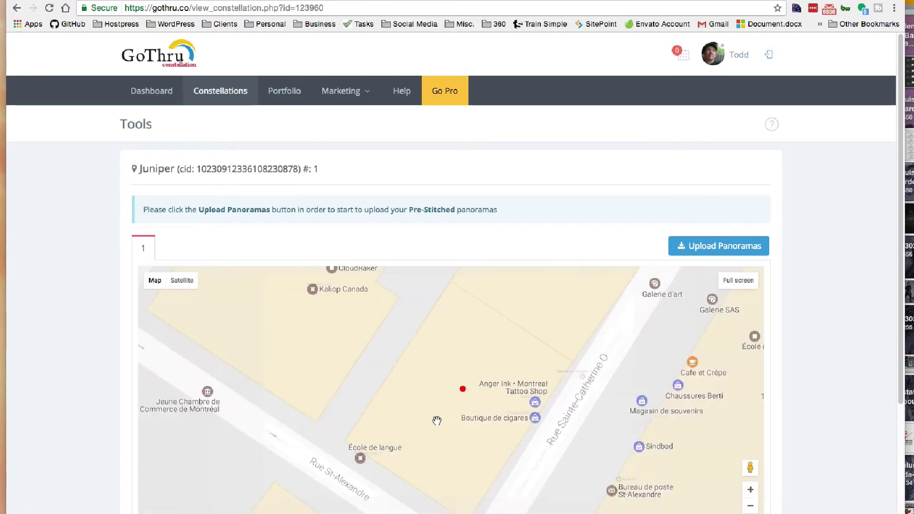
scroll(478, 436, "up", 1)
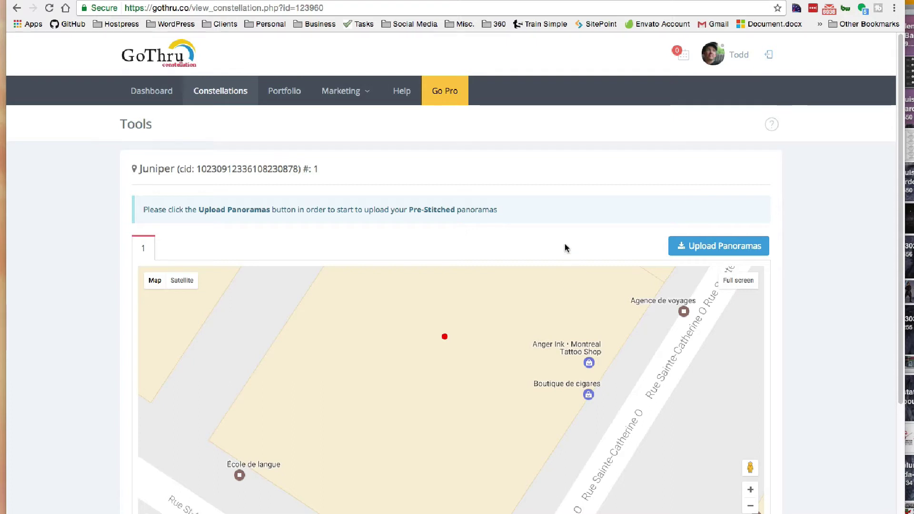
left_click(711, 246)
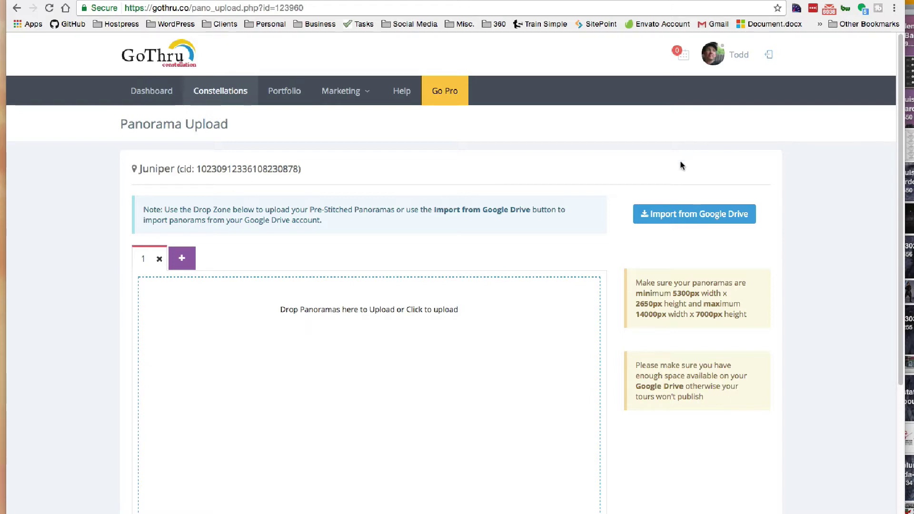
left_click(709, 220)
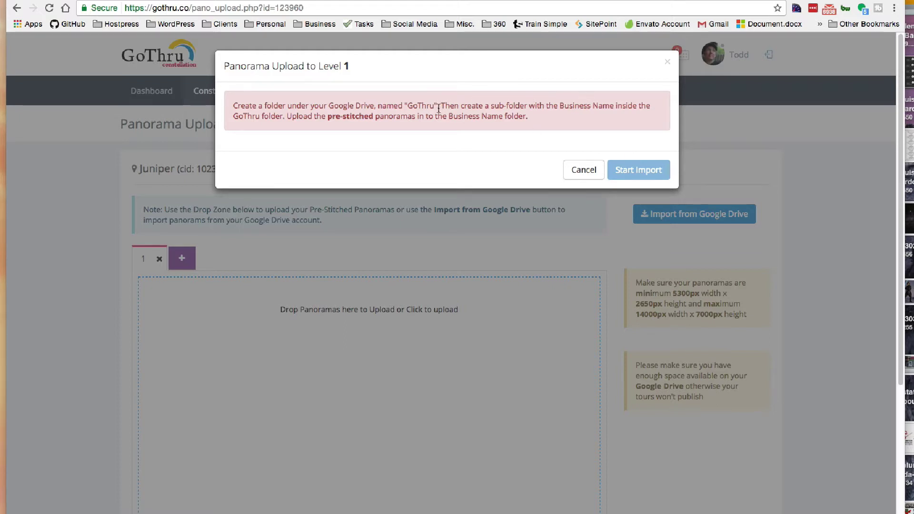
left_click_drag(436, 106, 408, 104)
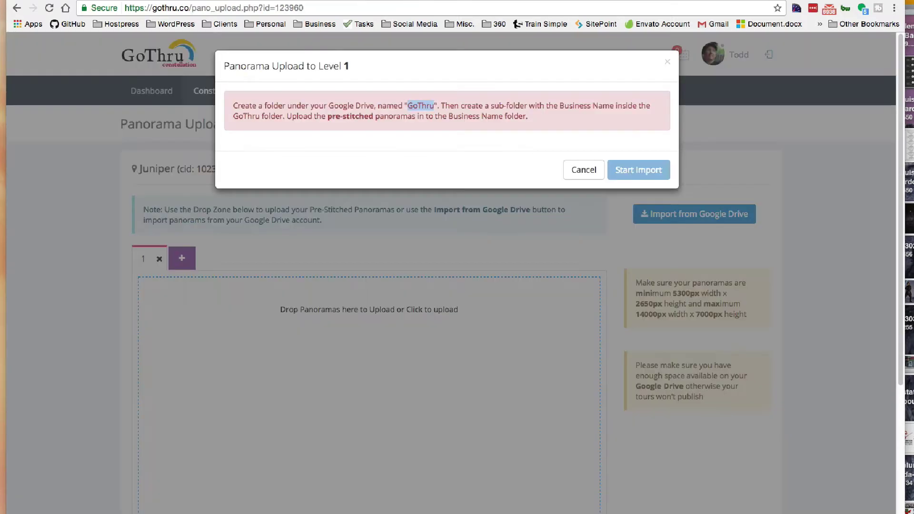
left_click(433, 107)
left_click_drag(433, 106, 410, 107)
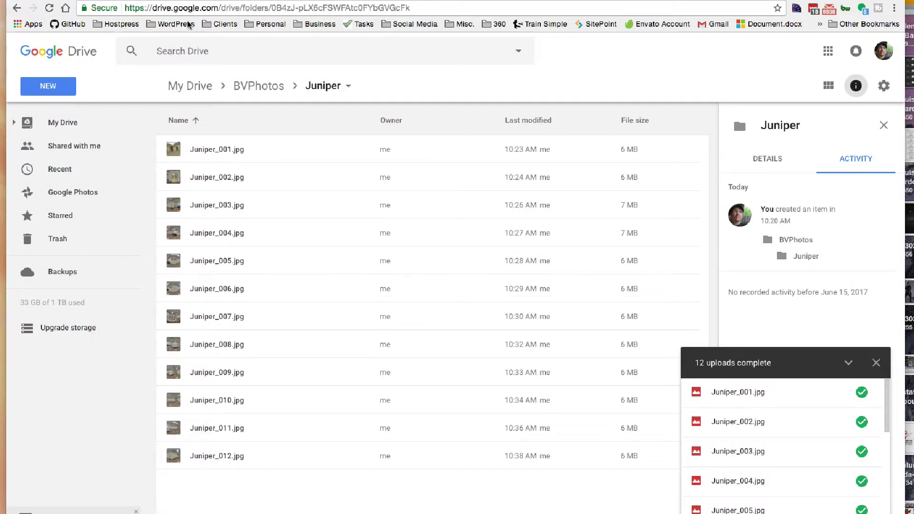
Switch to Google Drive and create a folder named GoThru directly under My Drive.
left_click(175, 89)
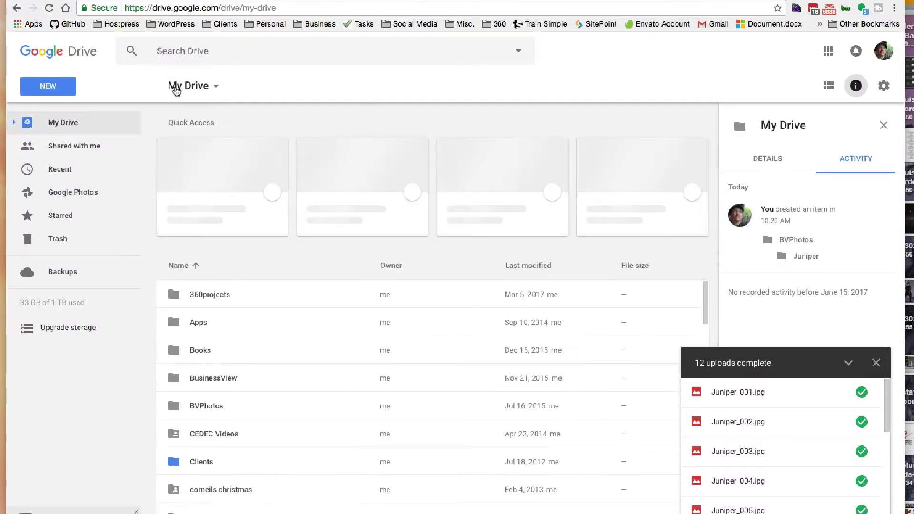
left_click(50, 91)
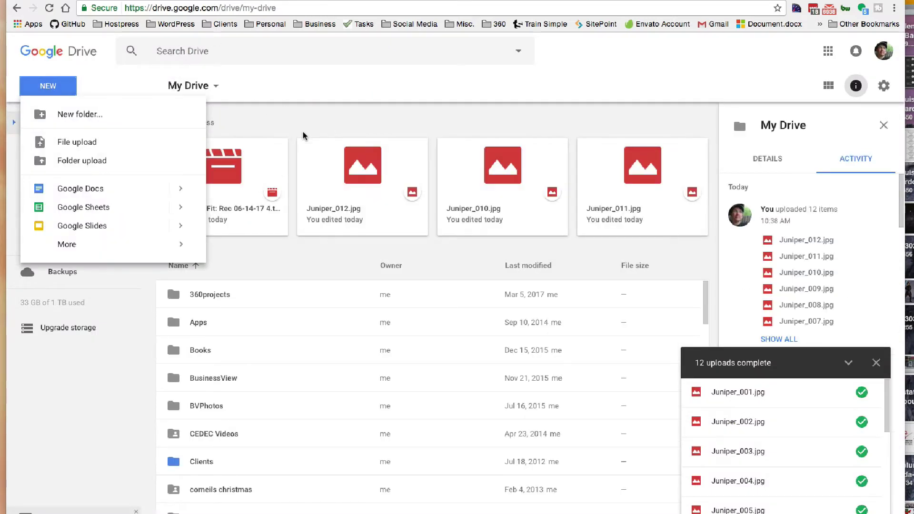
left_click(66, 115)
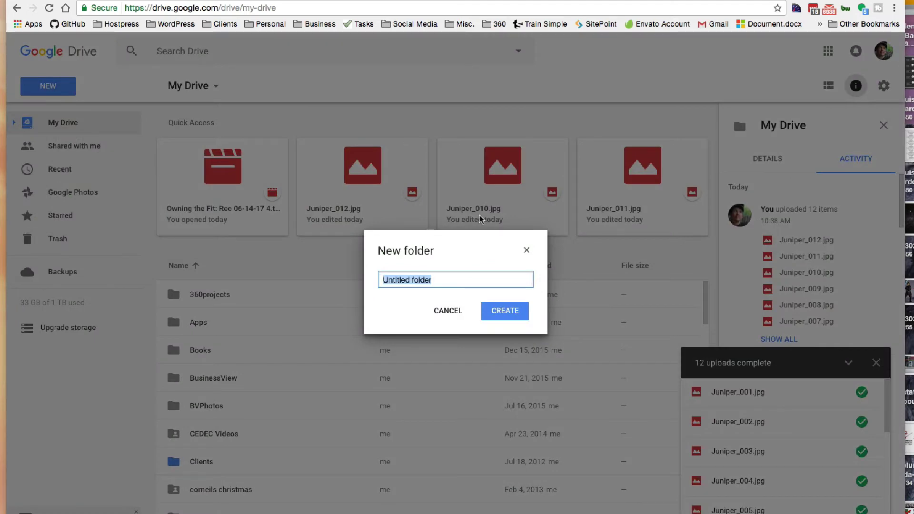
type("GoThru")
left_click(506, 312)
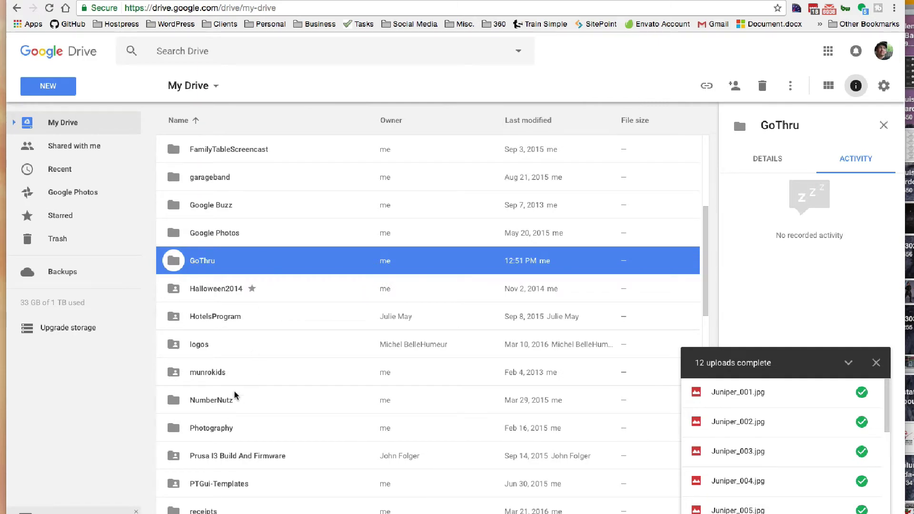
Move the Juniper folder from BVPhotos into the GoThru folder in My Drive, and return to the GoThru panorama upload page.
scroll(237, 311, "up", 2)
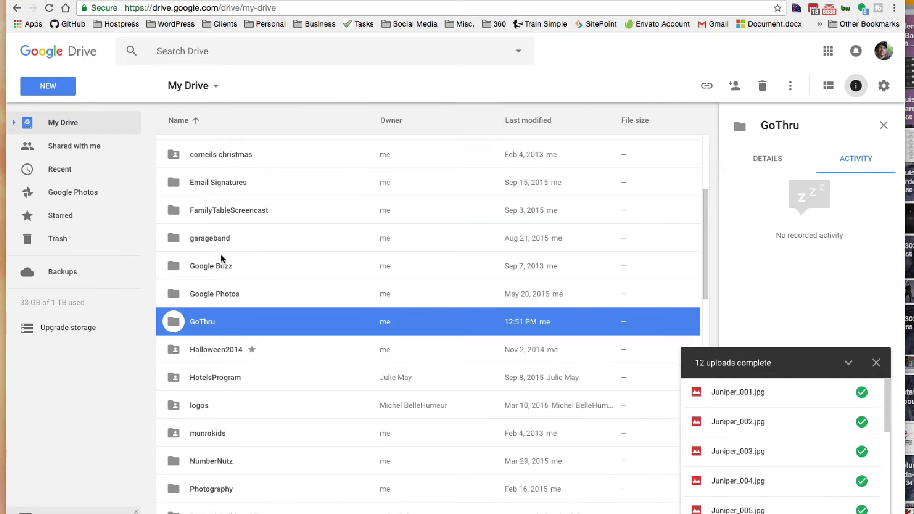
scroll(220, 258, "up", 10)
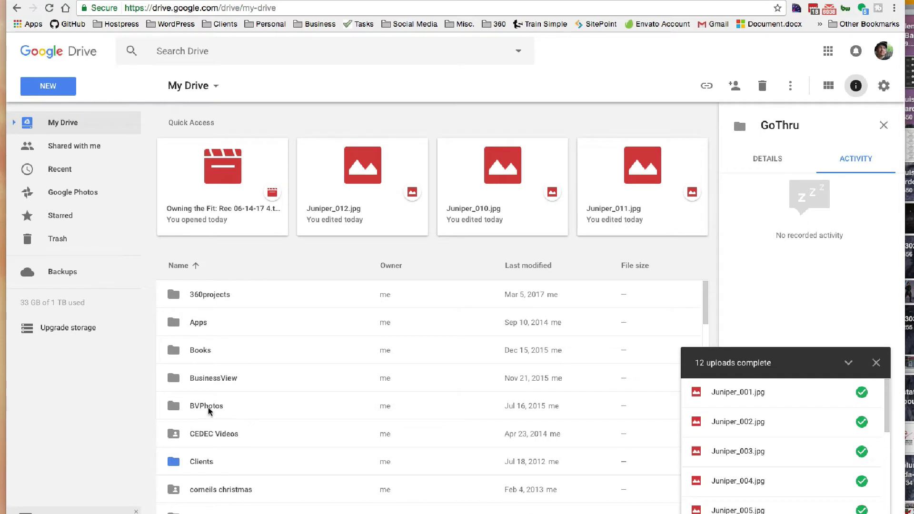
double_click(169, 408)
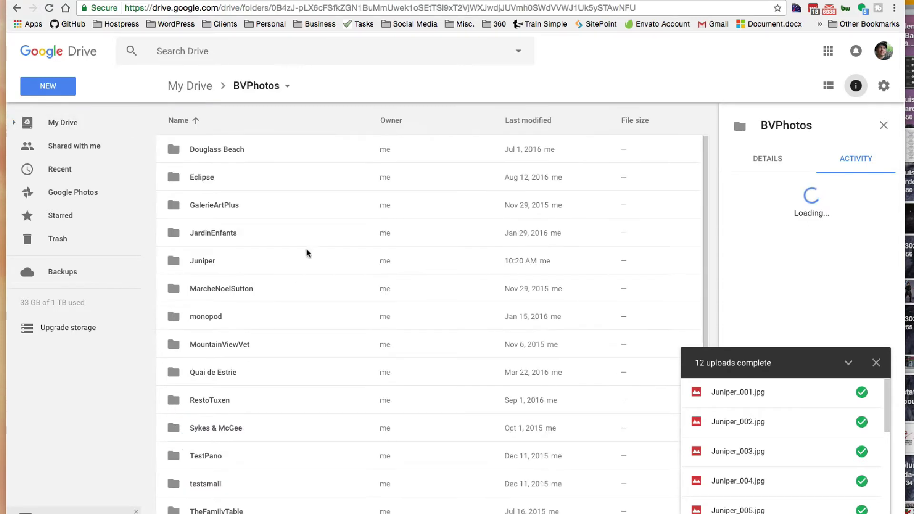
scroll(210, 504, "down", 1)
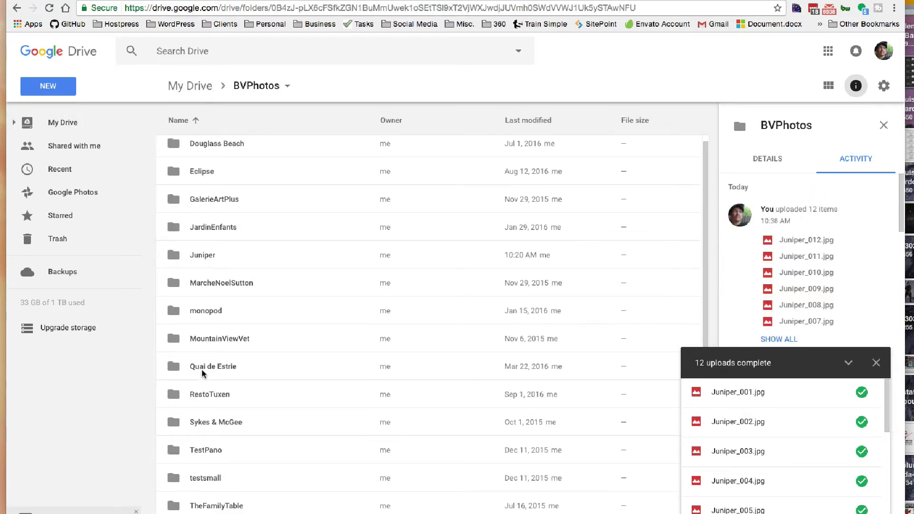
right_click(175, 257)
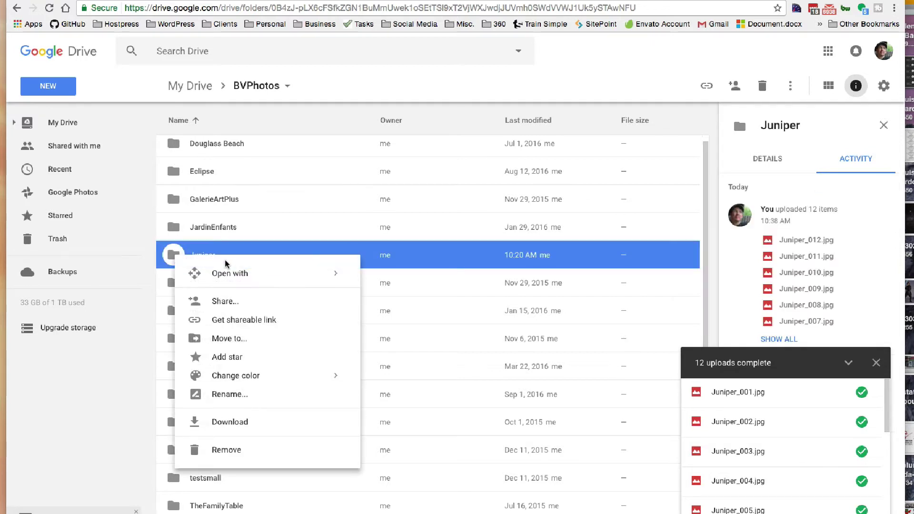
left_click(232, 339)
left_click(169, 290)
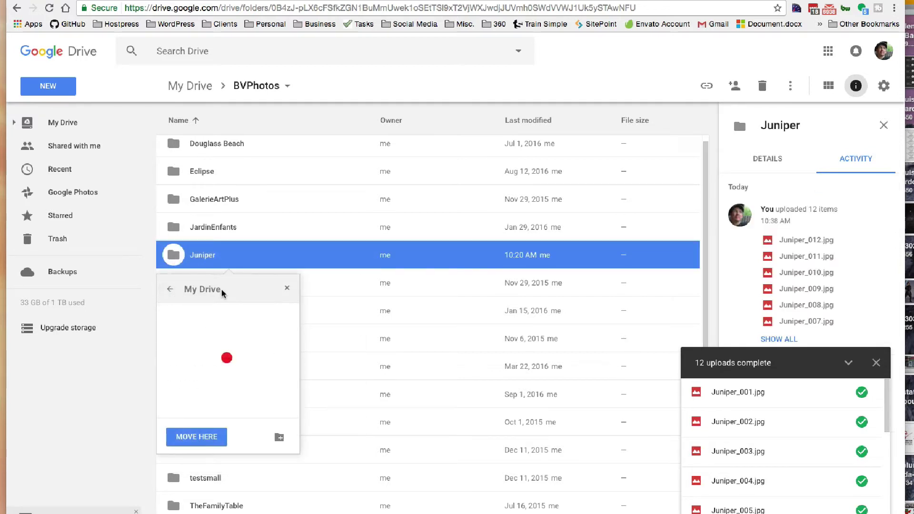
left_click_drag(296, 313, 296, 332)
left_click(199, 383)
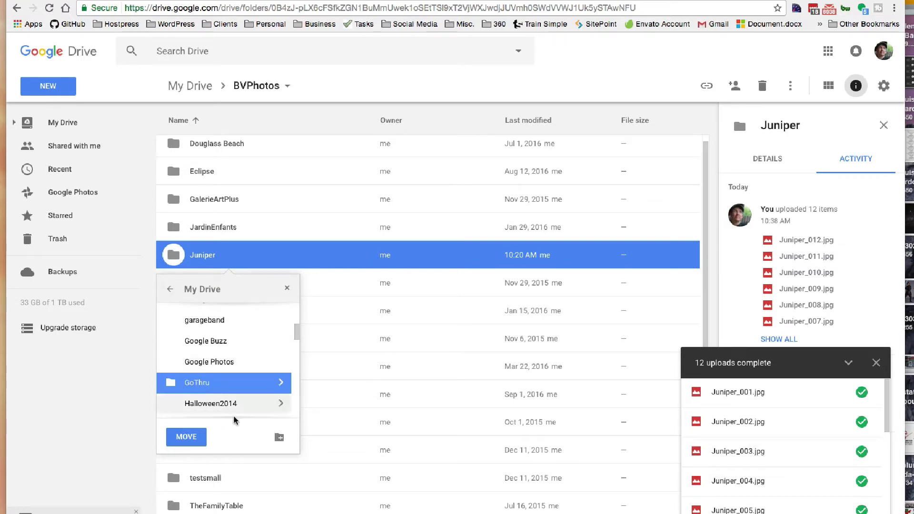
left_click(185, 438)
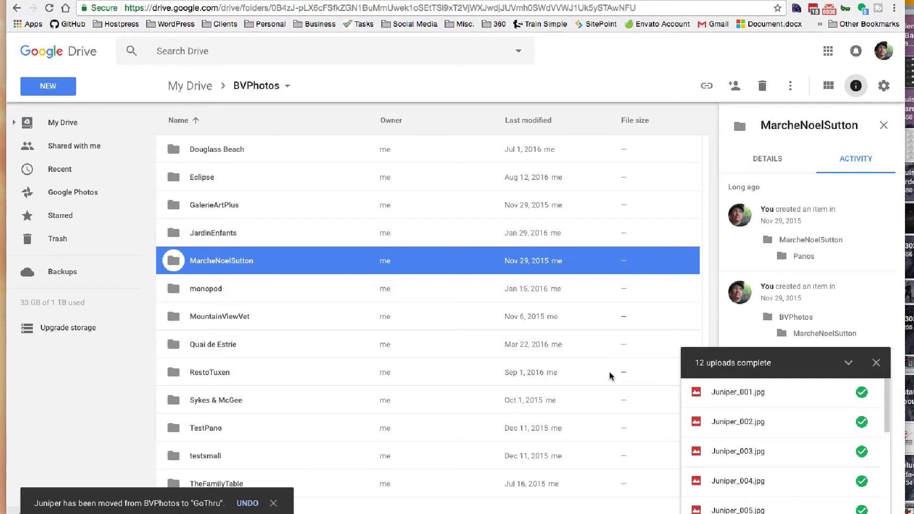
left_click(495, 1)
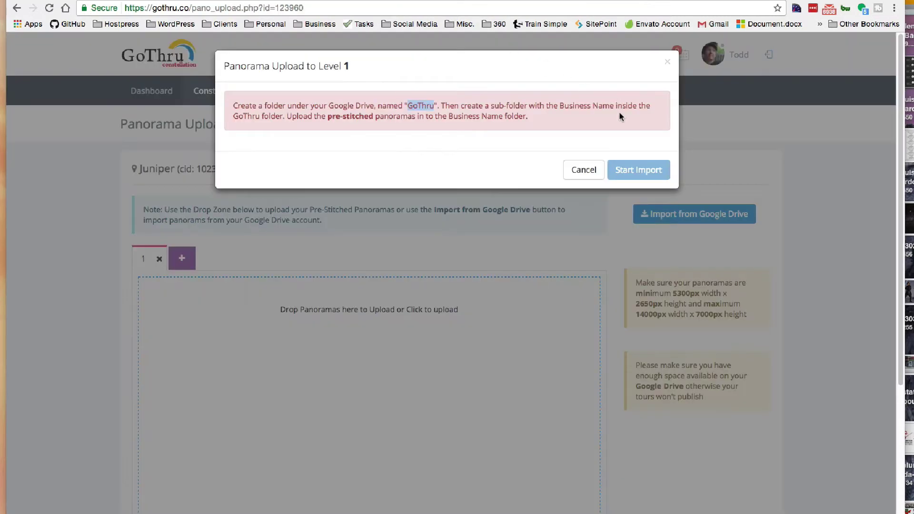
left_click(483, 153)
left_click(583, 170)
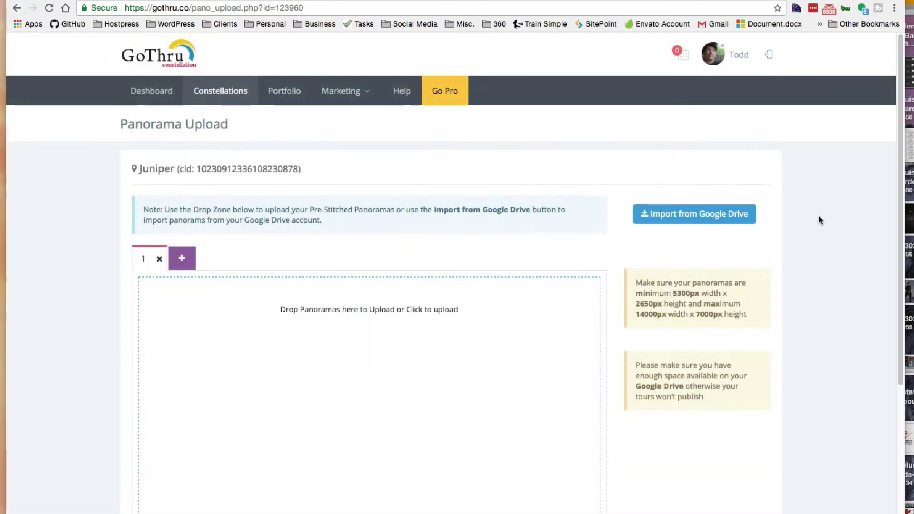
left_click(702, 221)
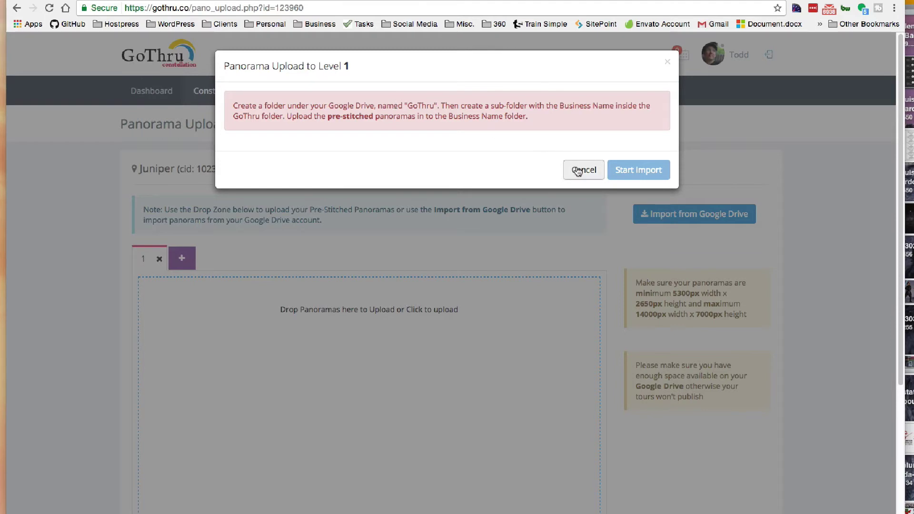
left_click(640, 176)
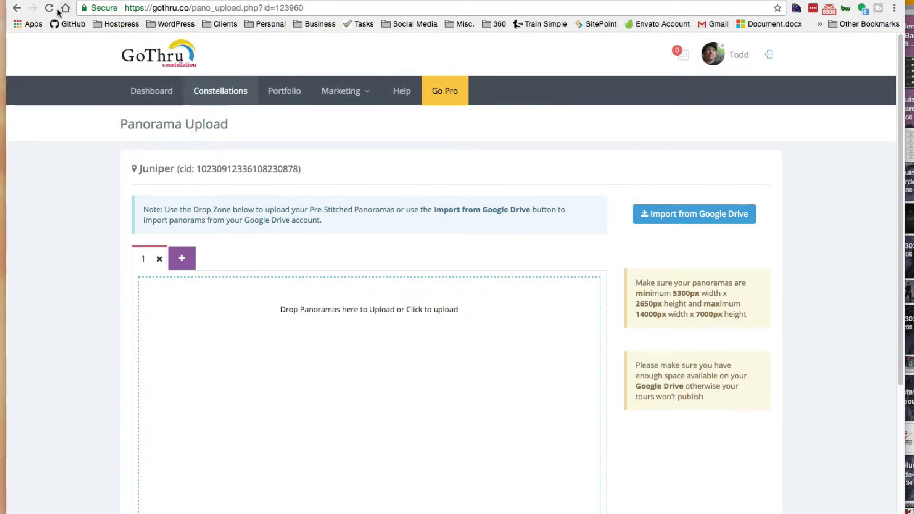
Reload the panorama upload page and import the Juniper folder from Google Drive into level 1.
left_click(49, 8)
left_click(690, 218)
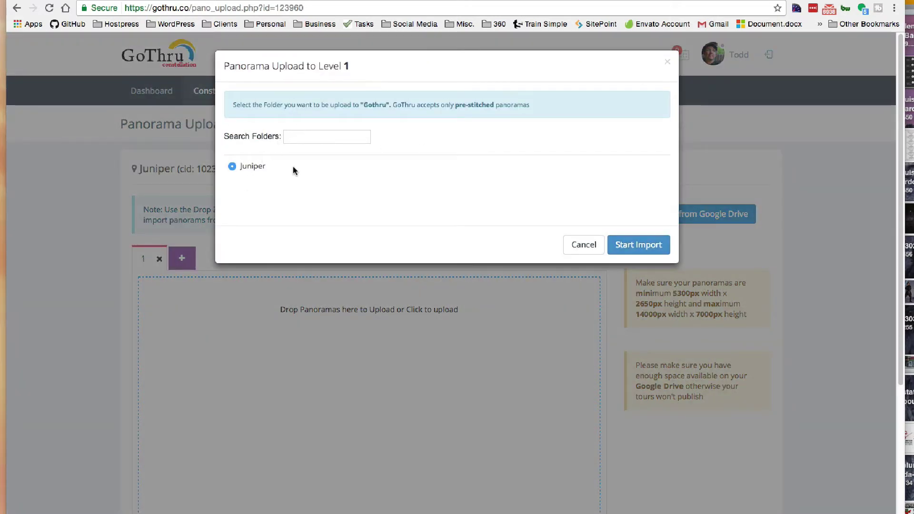
left_click(639, 247)
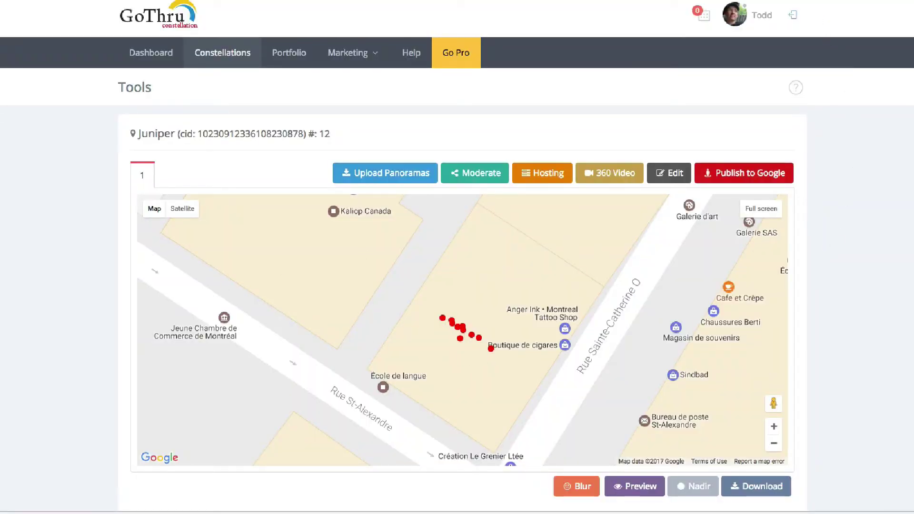
Examine the imported panoramas' positions on the Juniper tour map, up close and against the satellite imagery.
scroll(898, 296, "down", 1)
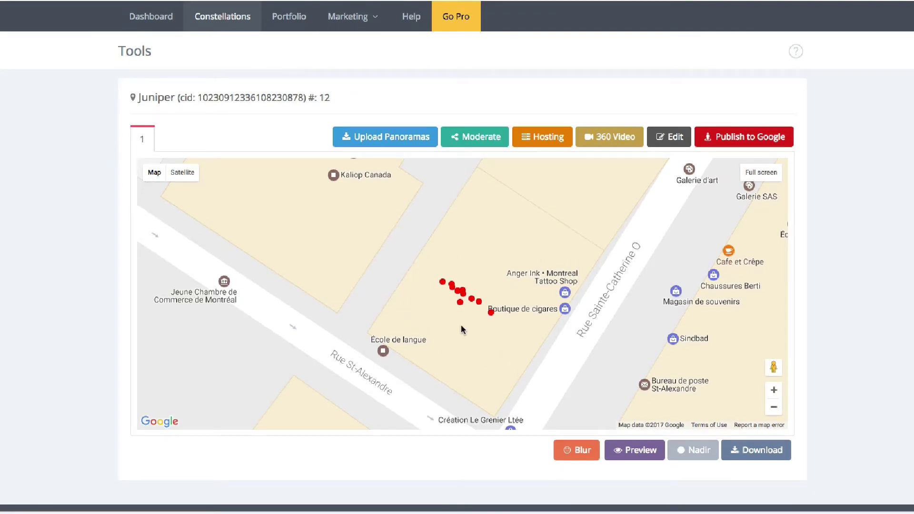
left_click(774, 391)
left_click(773, 391)
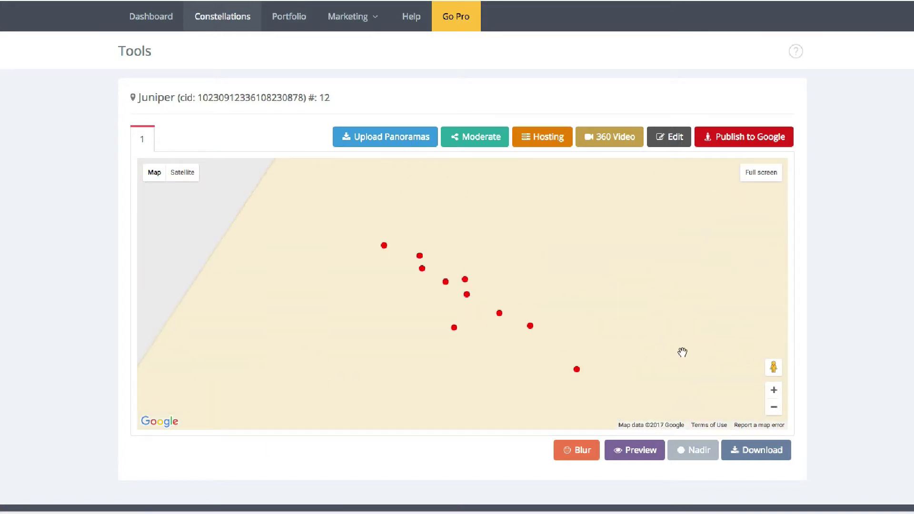
left_click(182, 173)
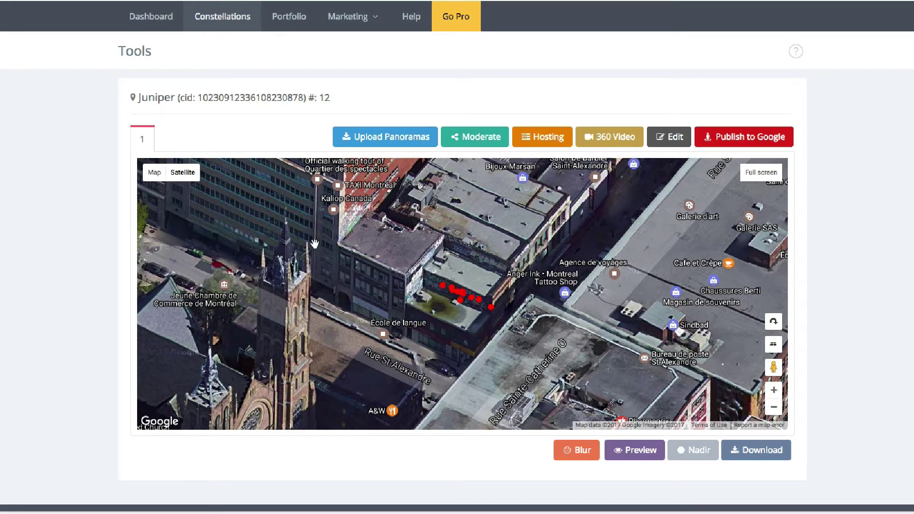
left_click(159, 183)
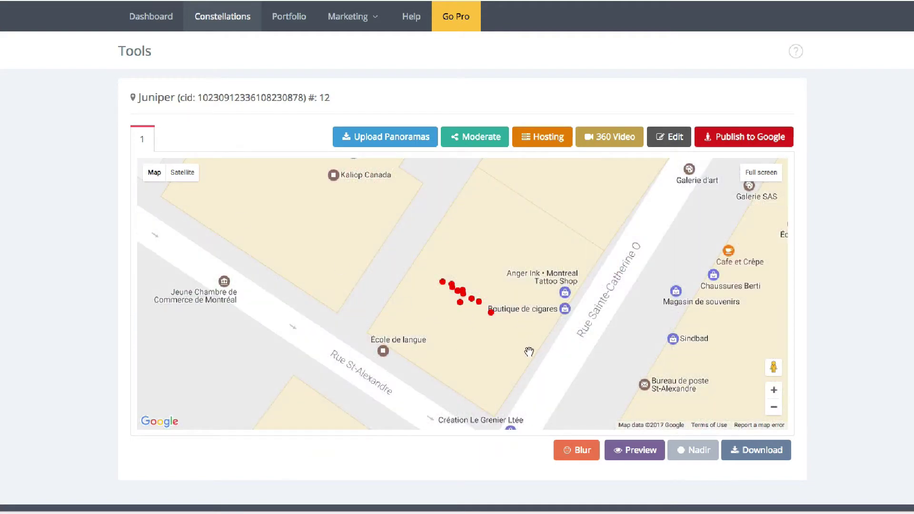
mouse_move(440, 264)
left_mouse_down()
mouse_move(466, 278)
mouse_move(442, 278)
left_mouse_up()
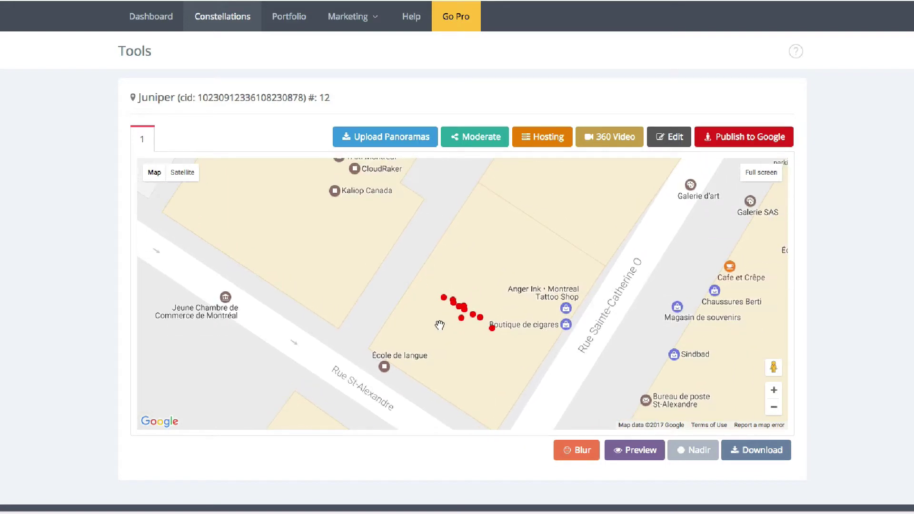
scroll(438, 322, "up", 2)
scroll(438, 322, "up", 2)
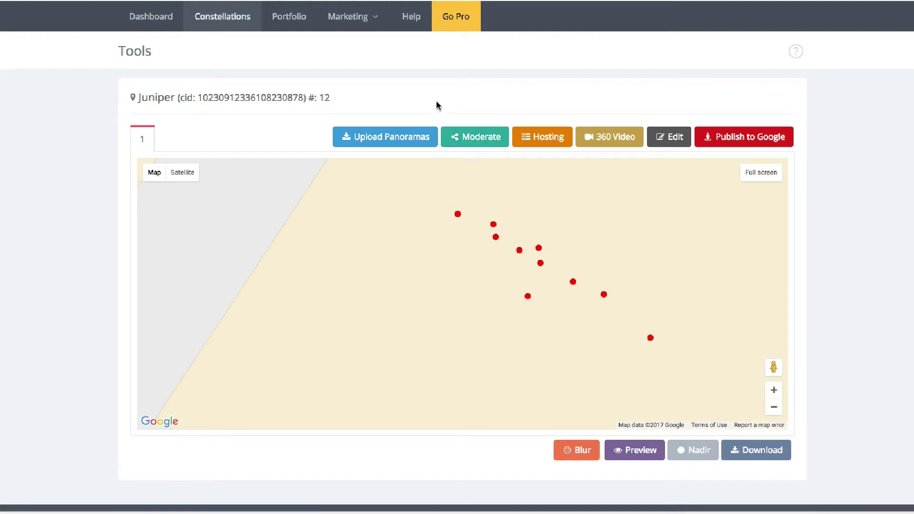
Open the Juniper tour for moderation, load panorama 2 in the main viewer facing the hallway doorway, and preview panorama 3.
left_click(481, 141)
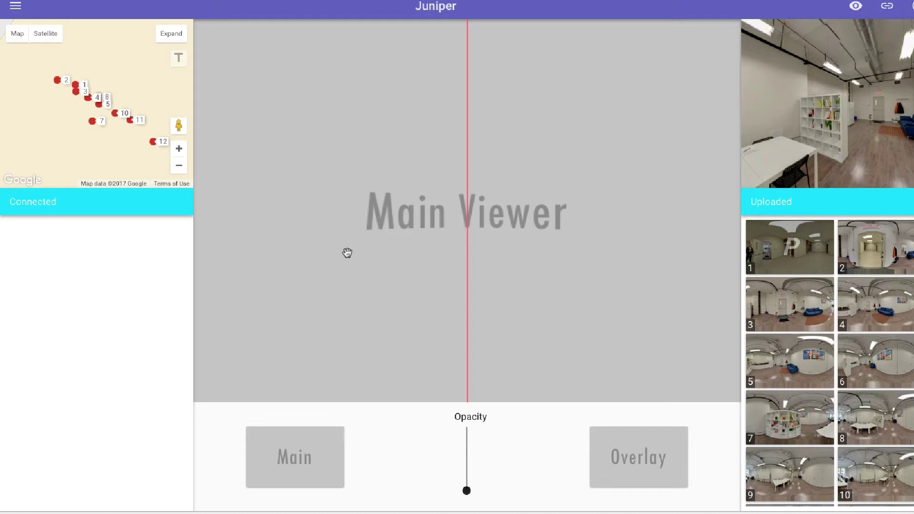
left_click(57, 81)
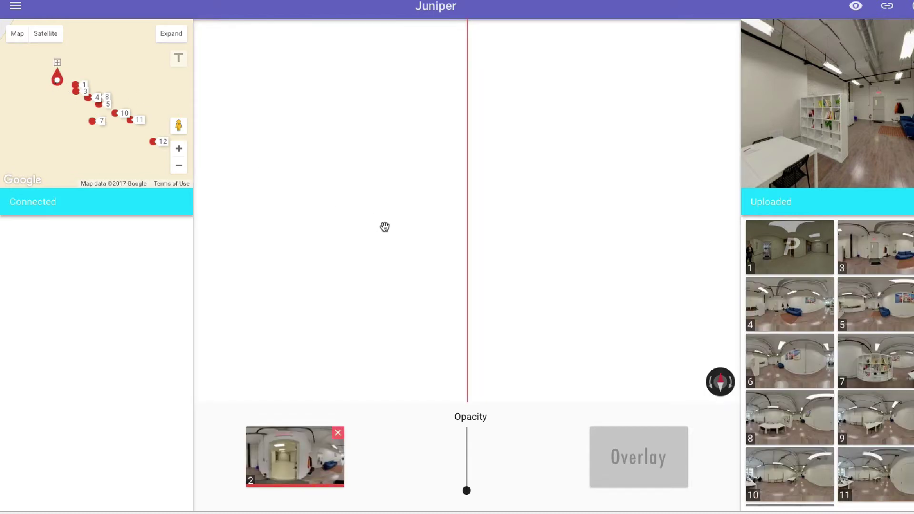
mouse_move(769, 259)
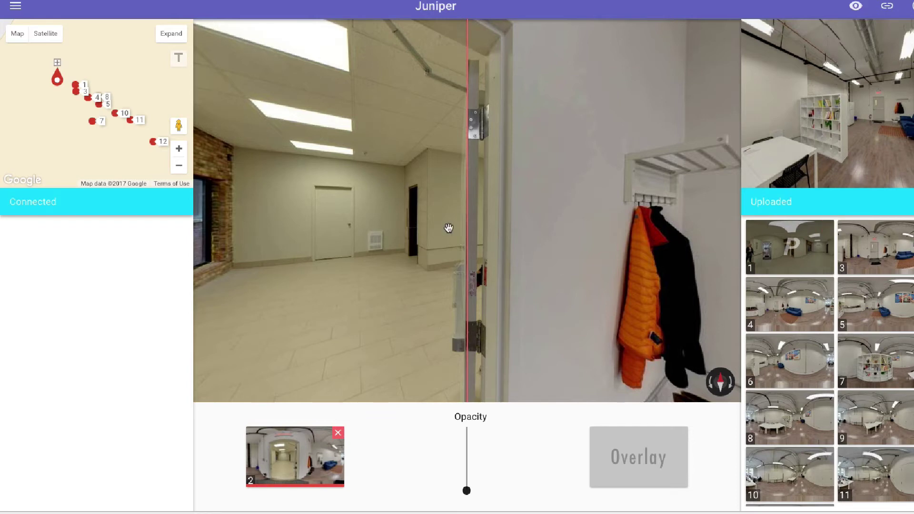
mouse_move(363, 230)
left_mouse_down()
mouse_move(518, 233)
mouse_move(433, 231)
left_mouse_up()
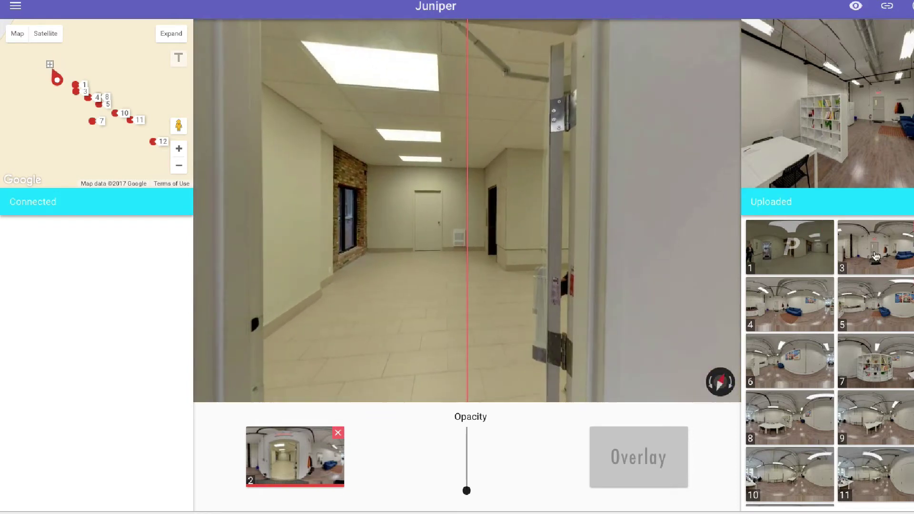
left_click(785, 255)
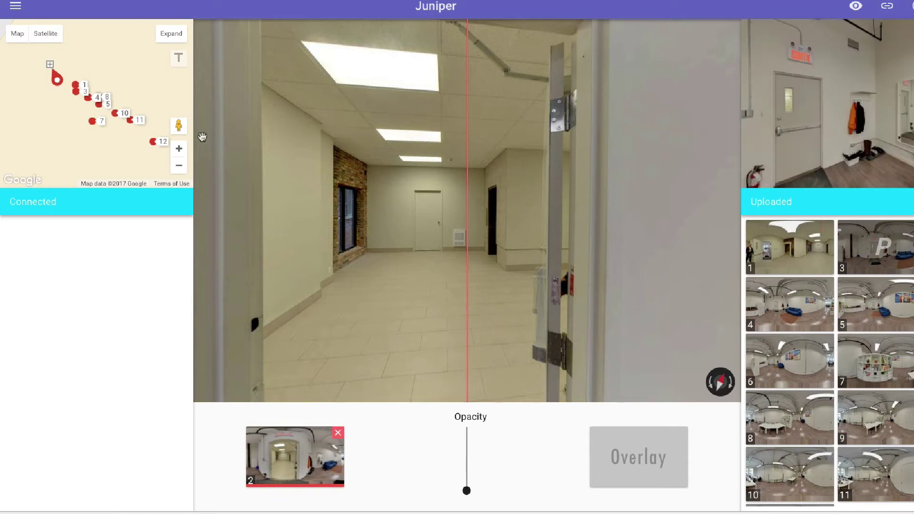
Load panorama 1, move its map marker to the outer end of the row beyond panorama 2, and face the open office door.
left_click(77, 89)
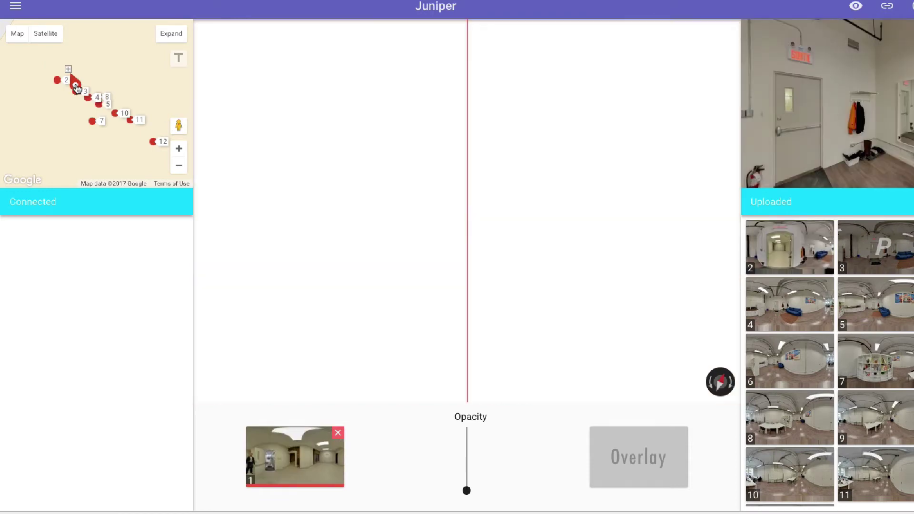
left_click_drag(75, 86, 49, 77)
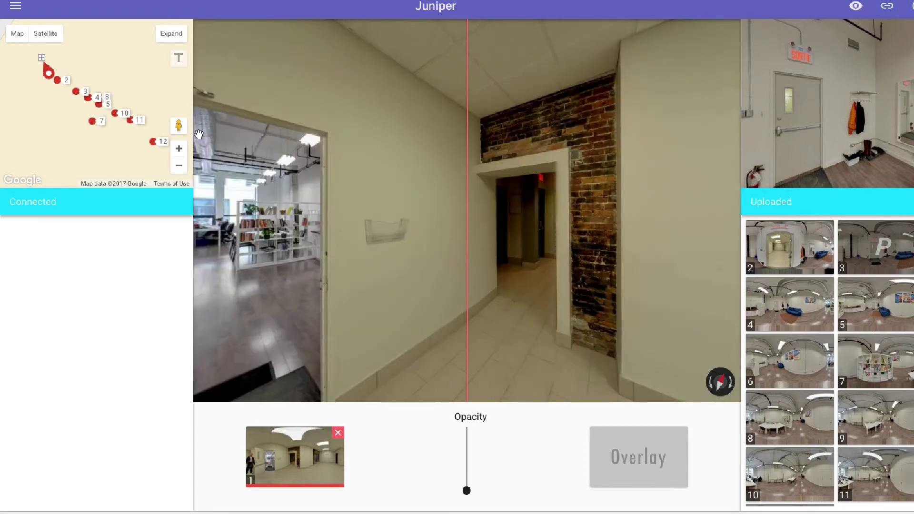
left_click_drag(369, 282, 514, 275)
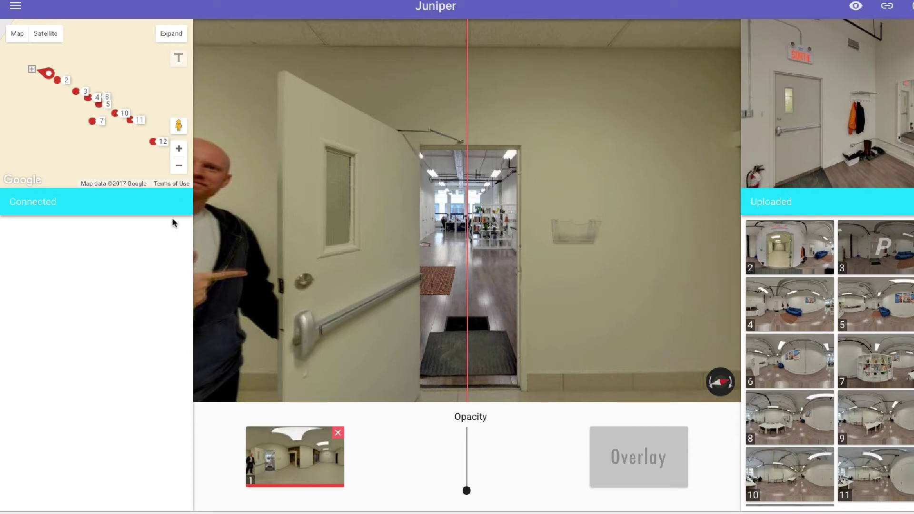
left_click_drag(193, 193, 197, 235)
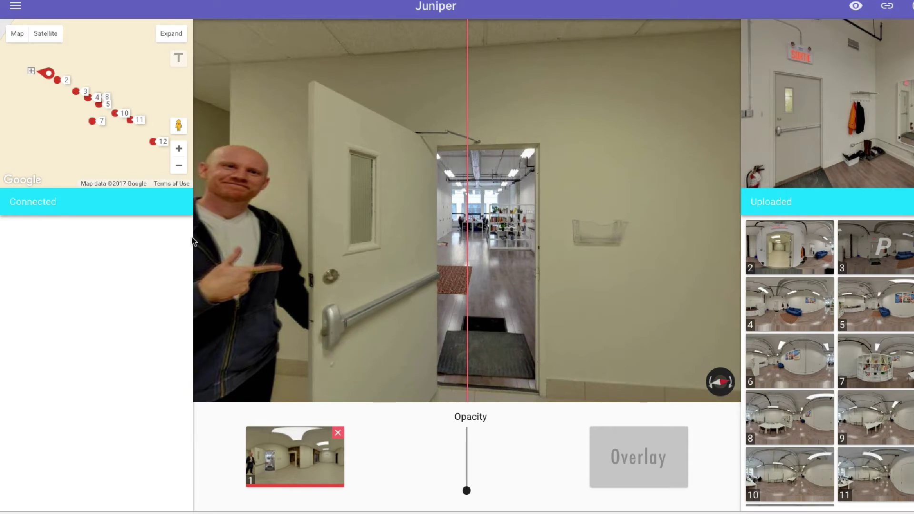
Expand the map, select all the panorama markers together and move the group southeast within the building outline.
left_click(172, 33)
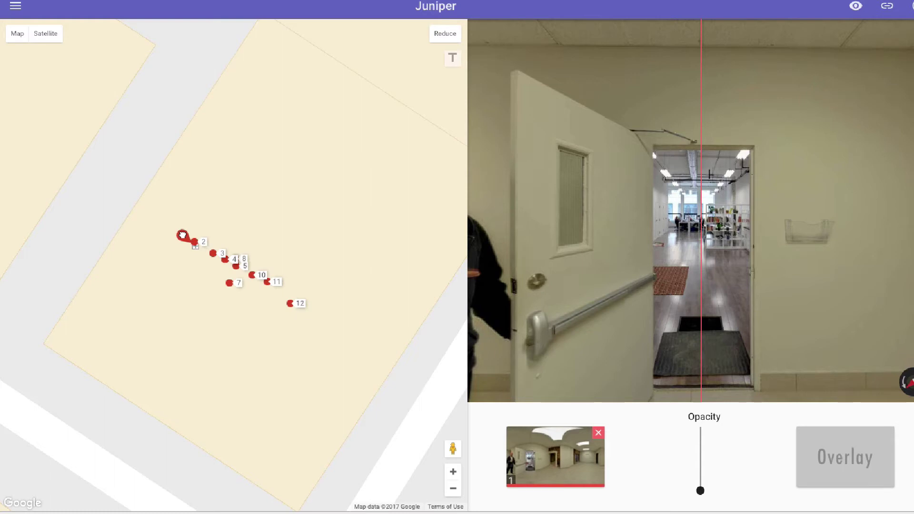
left_click_drag(164, 215, 332, 335)
left_click_drag(263, 254, 320, 311)
left_click(202, 231)
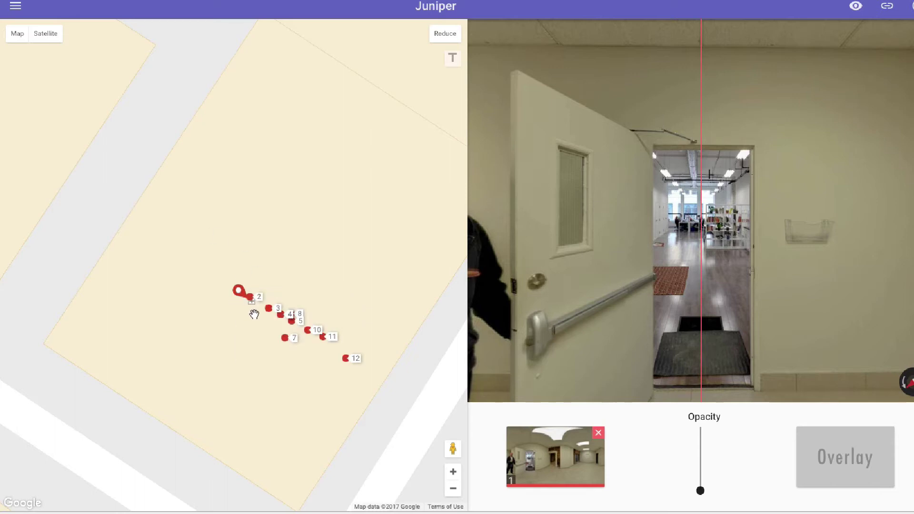
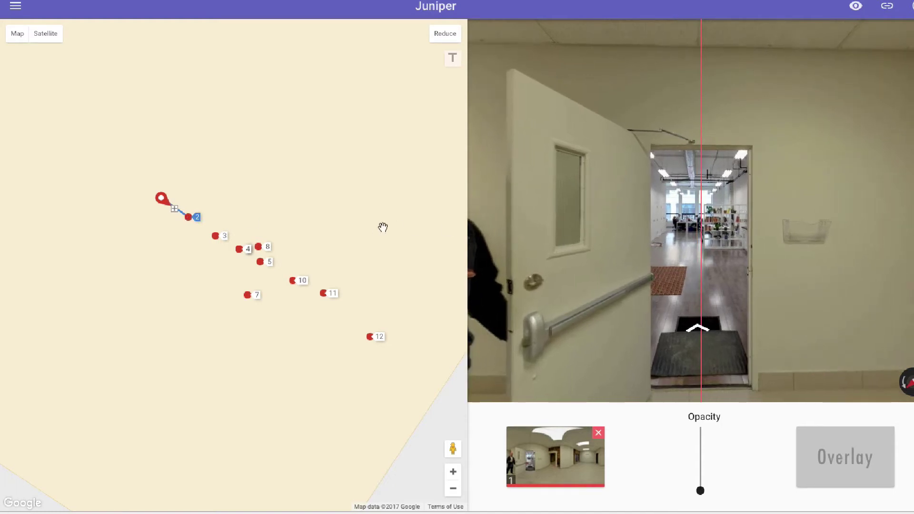
Load panorama 2 and align its heading on the map so that the hallway view points at panorama 1.
left_click(189, 218)
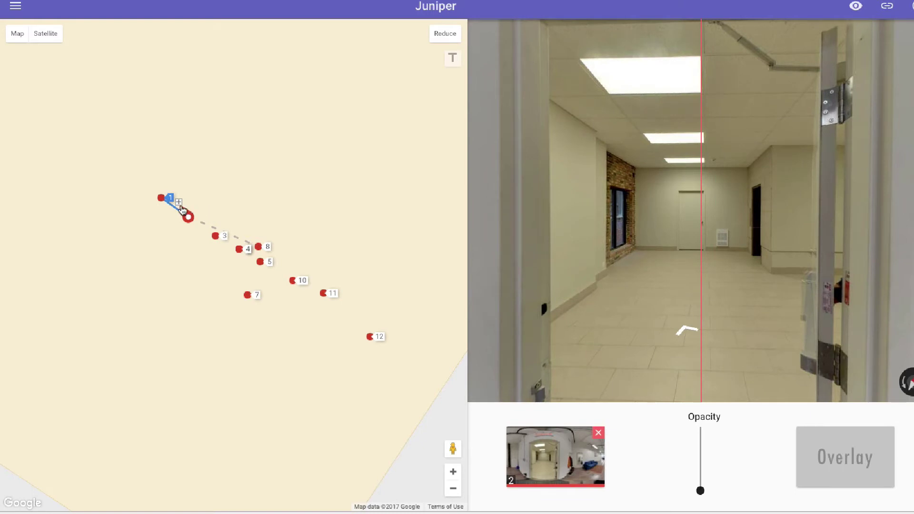
left_click_drag(179, 203, 174, 207)
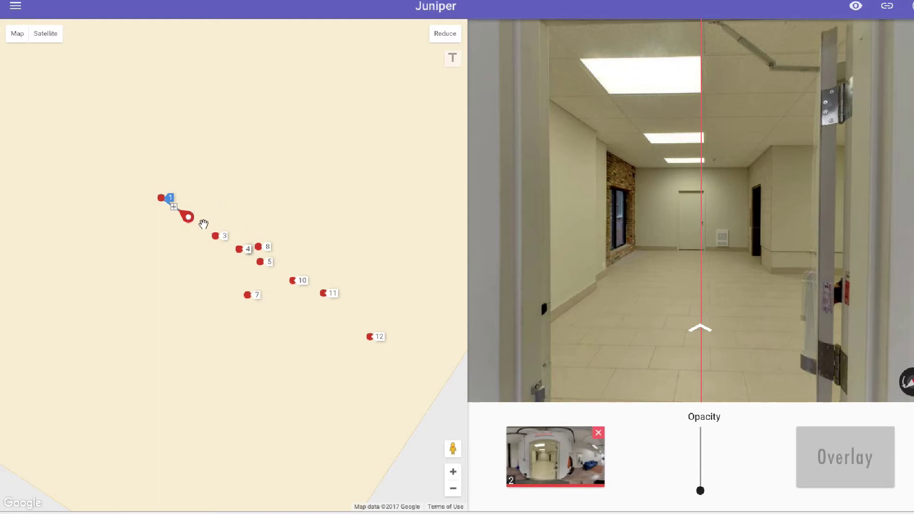
left_click_drag(856, 252, 417, 281)
Load panorama 3, face the exit door and align its map heading with panorama 2.
left_click(212, 236)
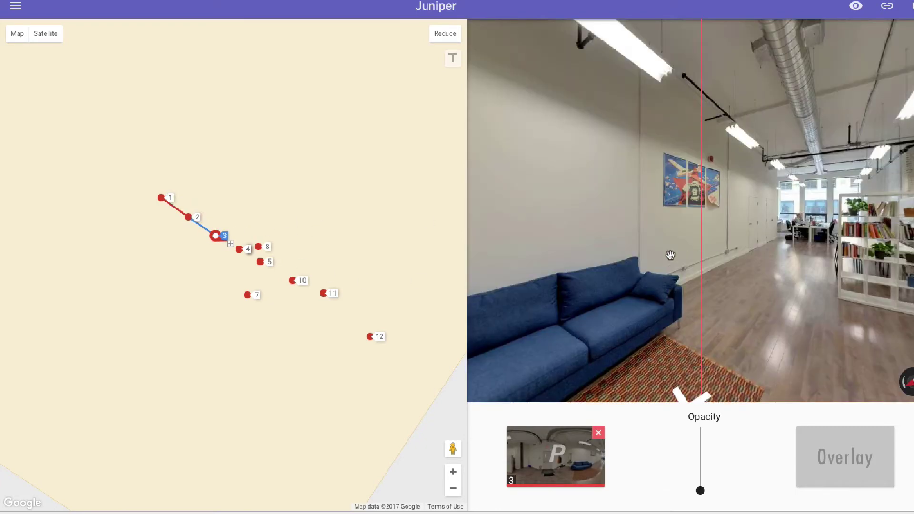
left_click_drag(669, 255, 725, 255)
mouse_move(613, 238)
left_mouse_down()
mouse_move(756, 247)
mouse_move(675, 224)
mouse_move(699, 227)
mouse_move(675, 223)
mouse_move(683, 221)
left_mouse_up()
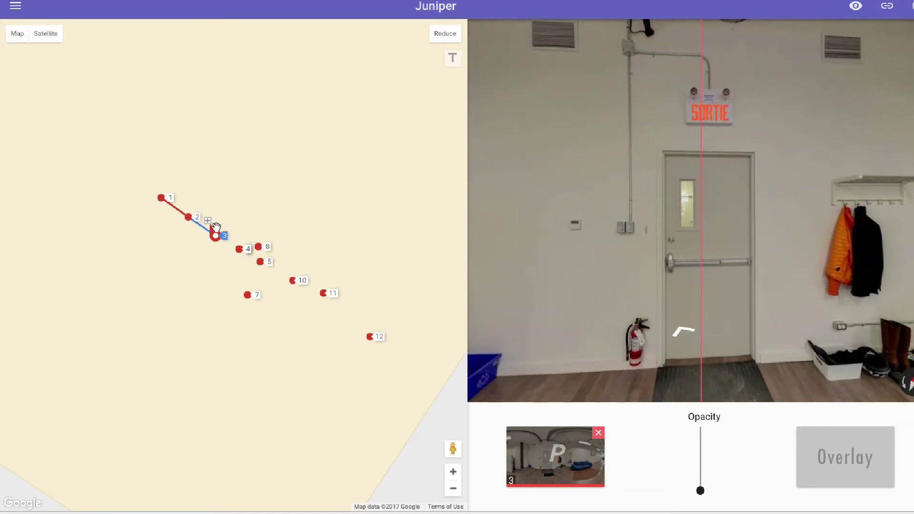
left_click_drag(207, 221, 202, 224)
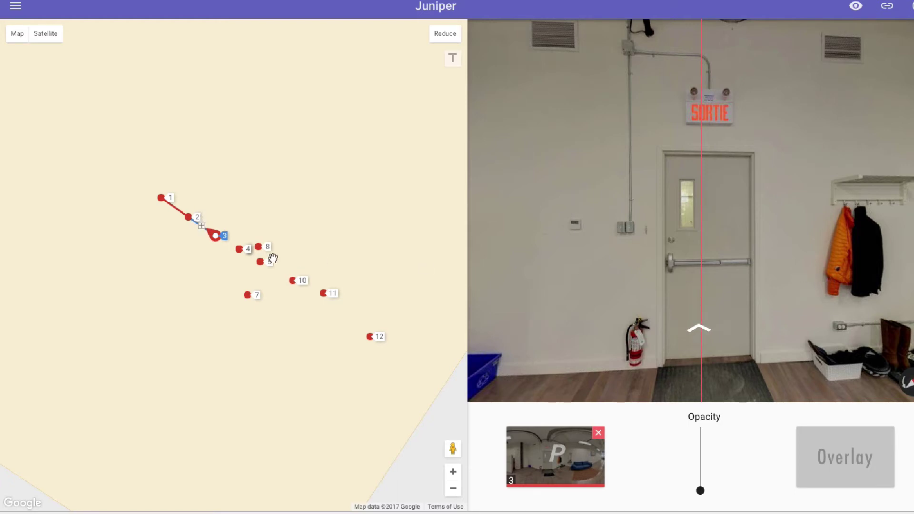
Load panorama 4, align its view of the exit door with panorama 3 on the map, and return to panorama 3.
left_click(239, 249)
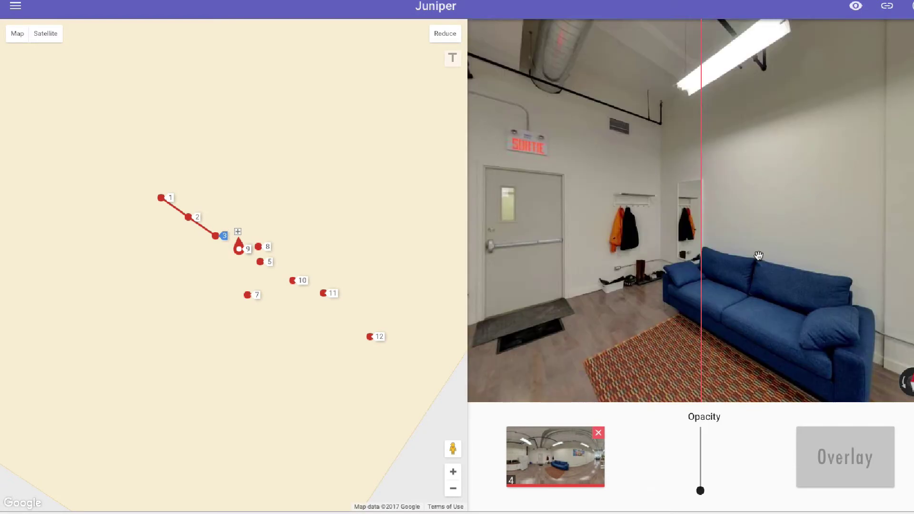
left_click_drag(759, 256, 690, 255)
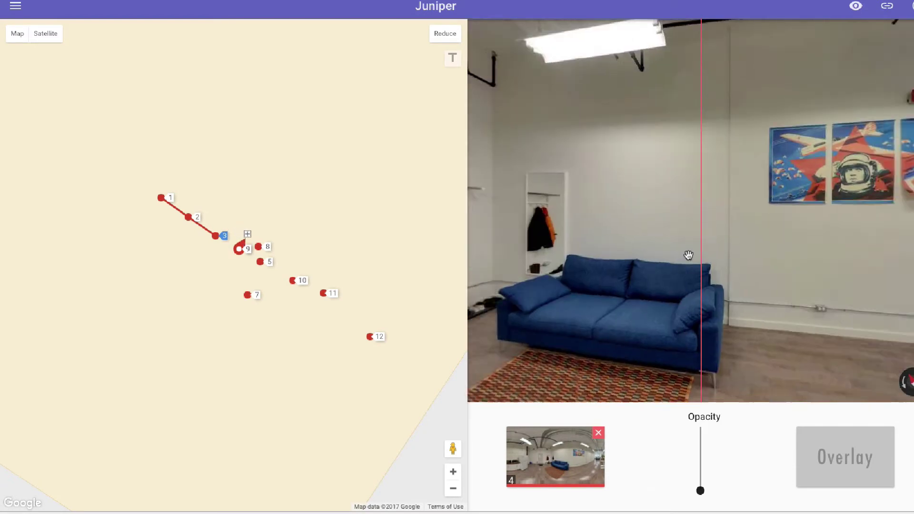
mouse_move(842, 262)
left_mouse_down()
mouse_move(644, 268)
mouse_move(842, 261)
left_mouse_up()
left_click_drag(562, 260, 685, 259)
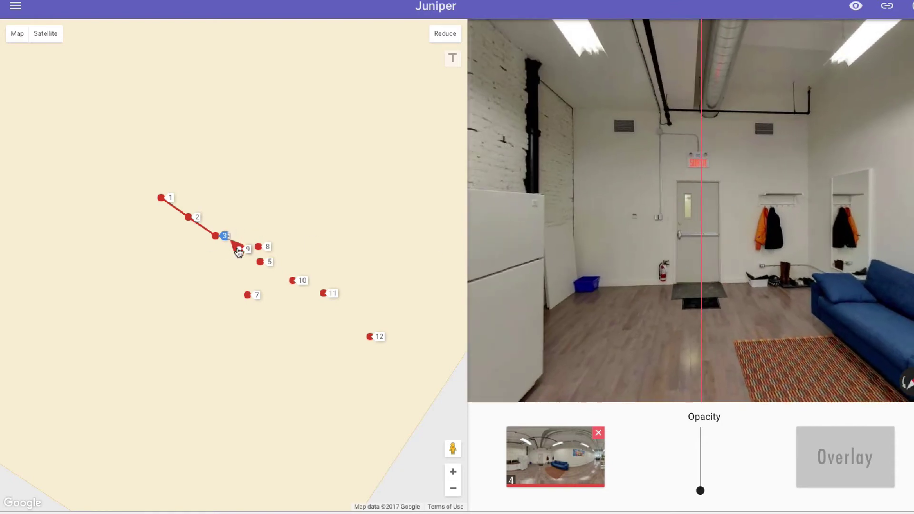
left_click_drag(653, 230, 719, 243)
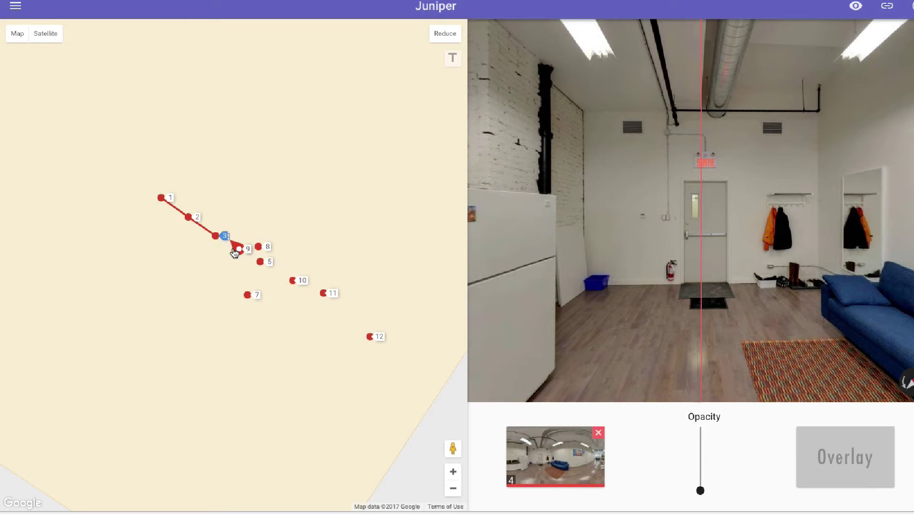
left_click(215, 236)
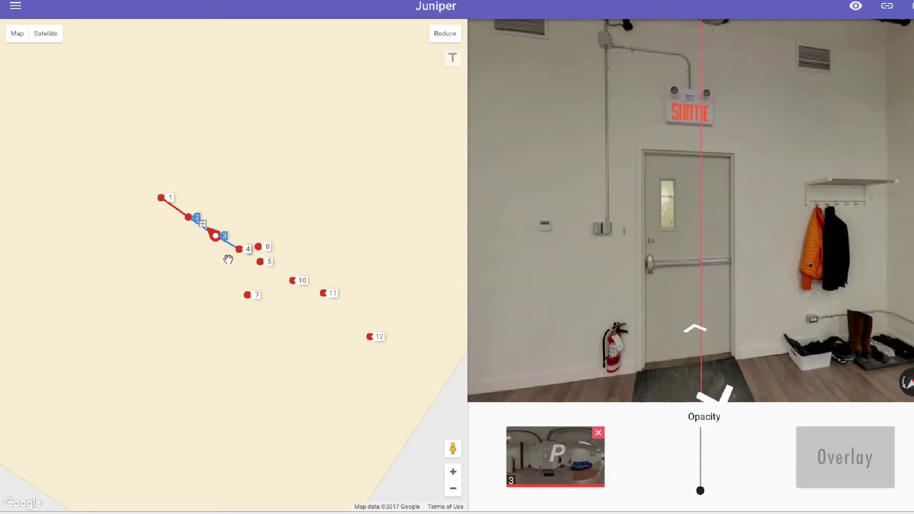
Rearrange the markers of panoramas 5, 7, 8, 10, 11 and 12 southeast of panorama 4 along the direction of the row.
mouse_move(259, 247)
left_mouse_down()
mouse_move(289, 244)
mouse_move(266, 263)
mouse_move(256, 302)
left_mouse_up()
left_click_drag(285, 255, 279, 252)
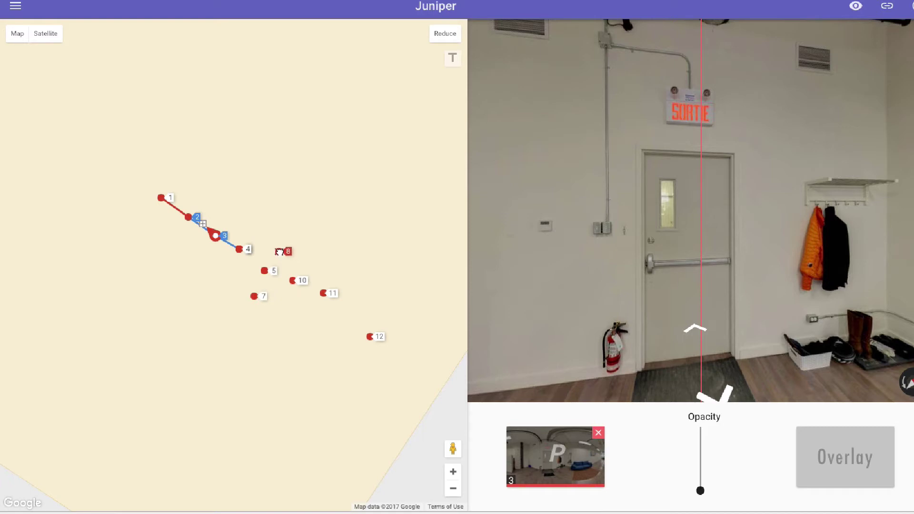
left_click_drag(293, 282, 317, 309)
mouse_move(364, 332)
left_mouse_down()
mouse_move(338, 307)
mouse_move(340, 314)
left_mouse_up()
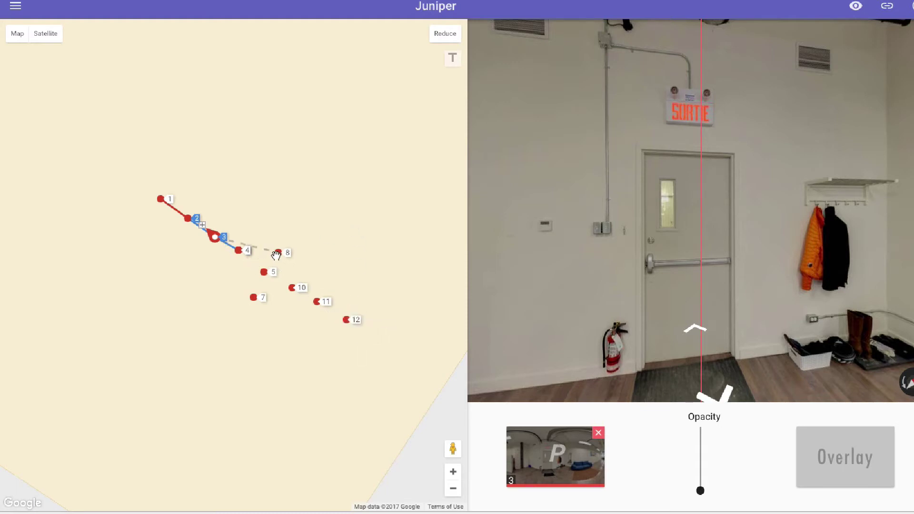
Nudge the panorama 4 marker slightly south into line with panoramas 1 to 3.
left_click(239, 250)
left_click(240, 252)
left_click_drag(239, 251, 239, 254)
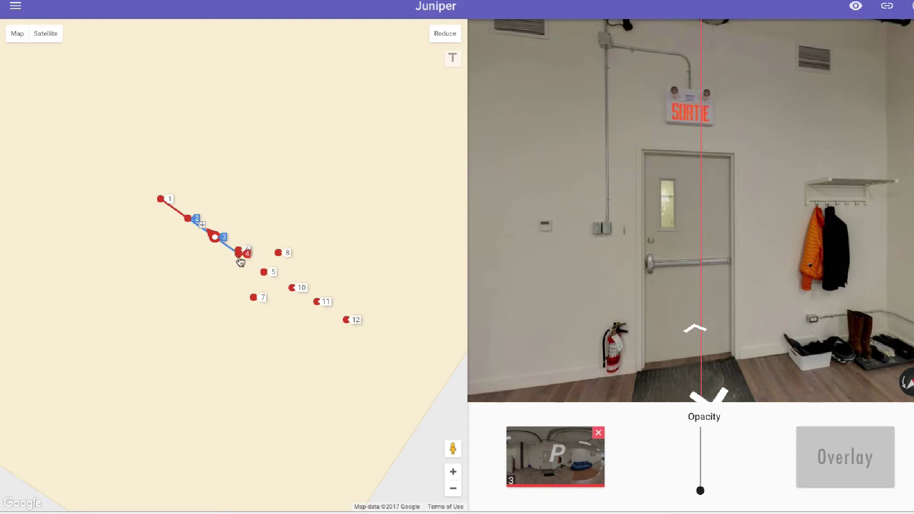
Check the links by walking from panorama 3 to panorama 2, back to 3 and on to panorama 4, facing the windows.
left_click_drag(716, 298, 722, 298)
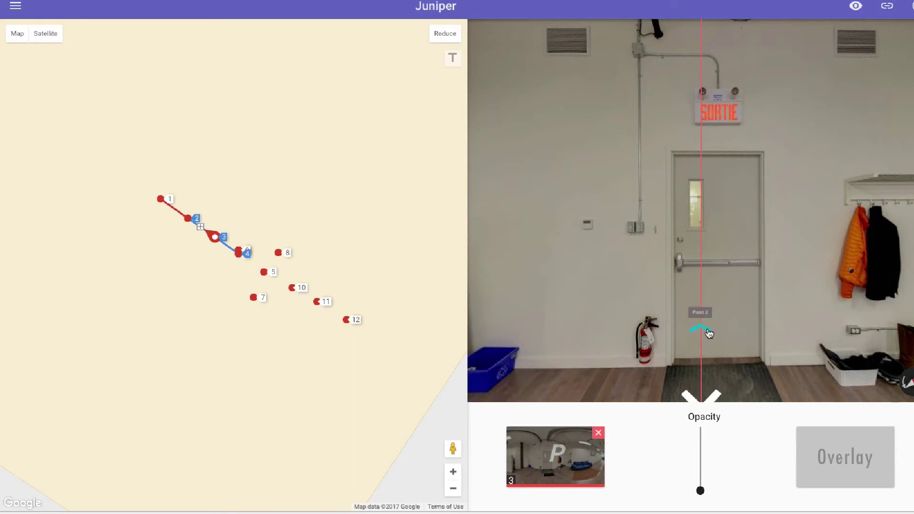
left_click(698, 328)
mouse_move(745, 280)
left_mouse_down()
mouse_move(720, 271)
mouse_move(709, 286)
mouse_move(623, 288)
left_mouse_up()
left_click_drag(837, 281, 665, 286)
left_click(712, 333)
mouse_move(737, 267)
left_mouse_down()
mouse_move(556, 262)
mouse_move(697, 260)
left_mouse_up()
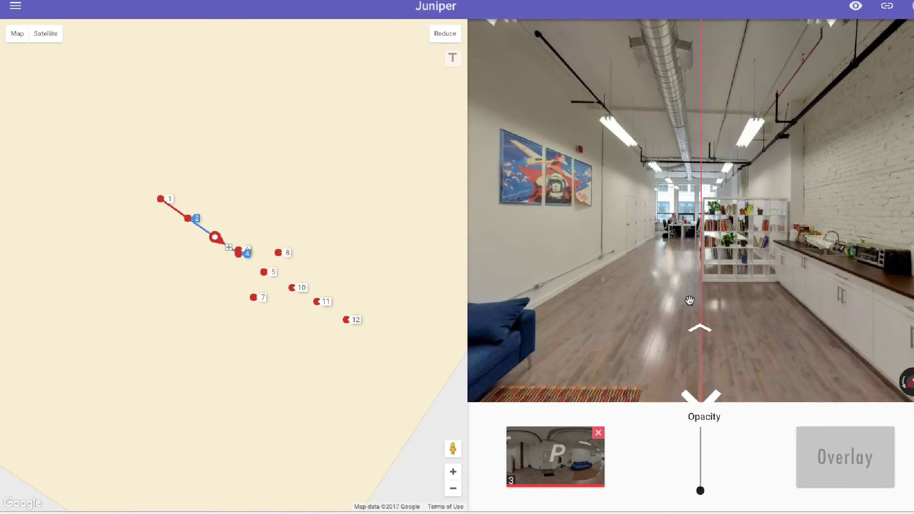
left_click(709, 335)
mouse_move(642, 253)
left_mouse_down()
mouse_move(630, 255)
mouse_move(642, 273)
mouse_move(635, 289)
mouse_move(778, 267)
left_mouse_up()
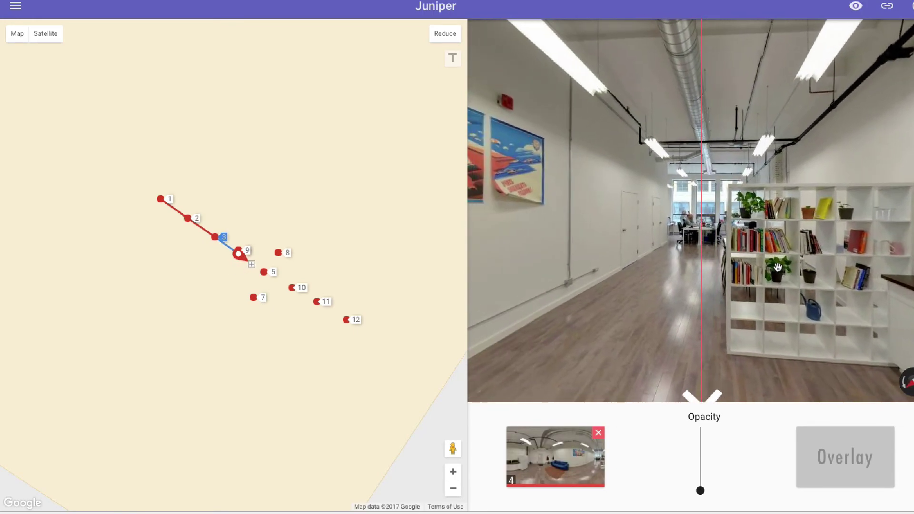
Load panorama 5, pull the overlapping 6 and 9 markers away from panorama 4, and line up marker 4 between 3 and 5.
left_click(265, 274)
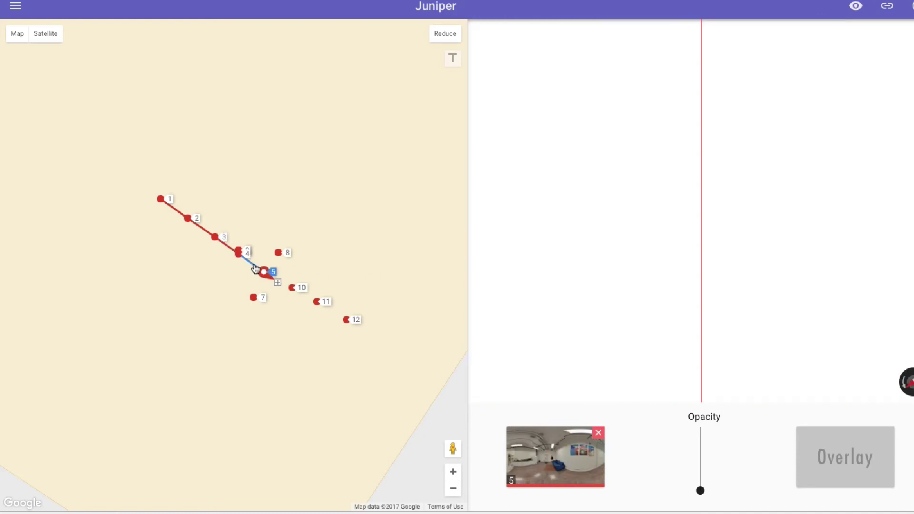
mouse_move(238, 254)
left_mouse_down()
mouse_move(233, 264)
mouse_move(261, 241)
mouse_move(244, 251)
mouse_move(262, 255)
mouse_move(303, 236)
mouse_move(315, 268)
left_mouse_up()
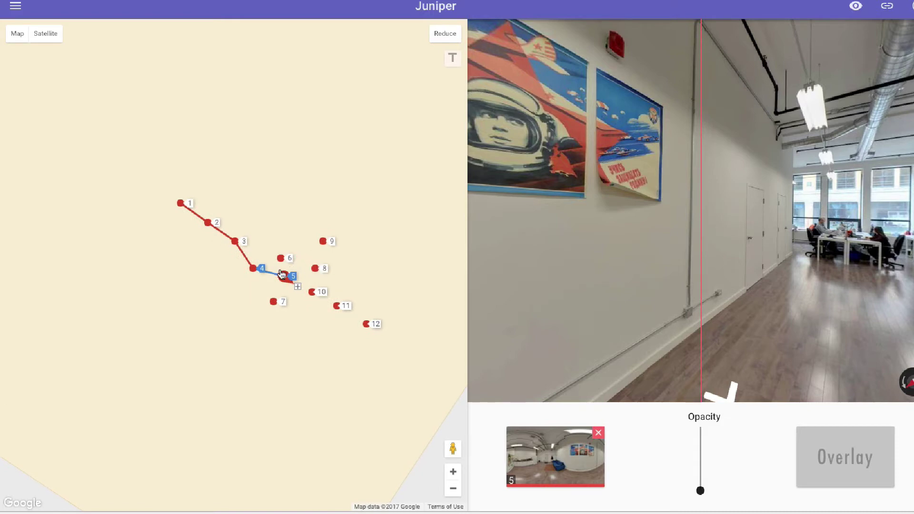
left_click_drag(253, 268, 255, 257)
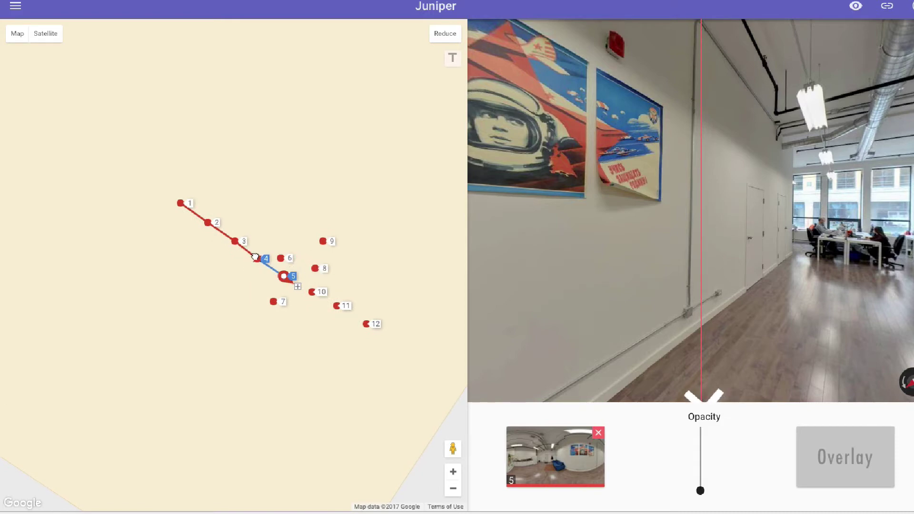
Compare the bookshelf views of panoramas 6 and 5, and place the panorama 6 marker just southeast of panorama 5.
left_click(281, 259)
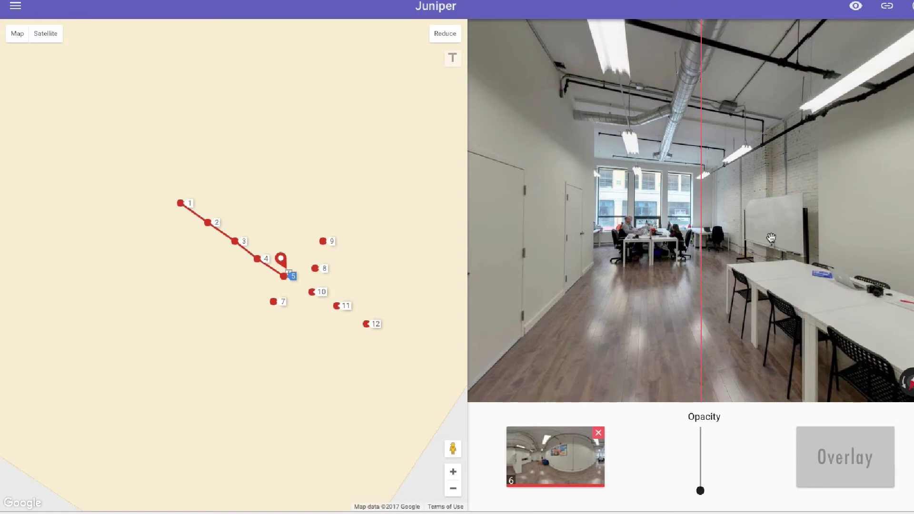
mouse_move(771, 237)
left_mouse_down()
mouse_move(690, 241)
mouse_move(842, 238)
mouse_move(763, 224)
mouse_move(757, 237)
mouse_move(716, 234)
mouse_move(829, 233)
left_mouse_up()
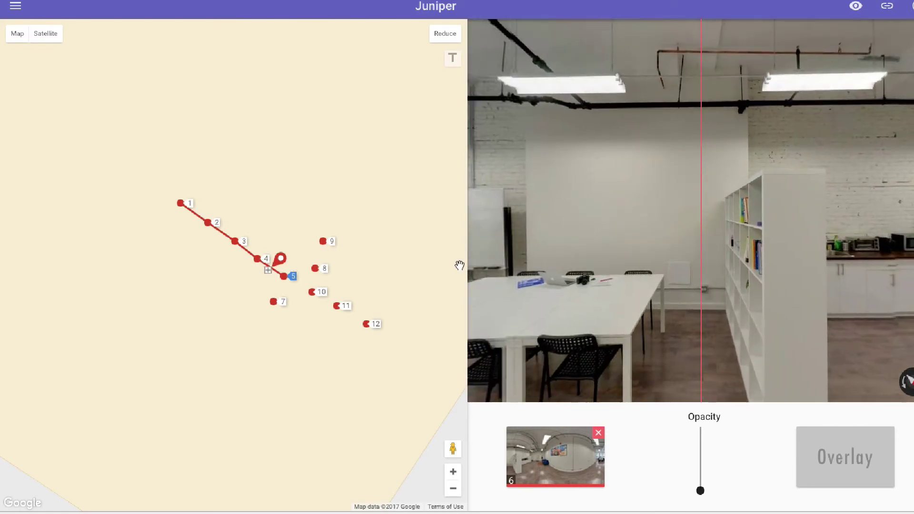
left_click(284, 276)
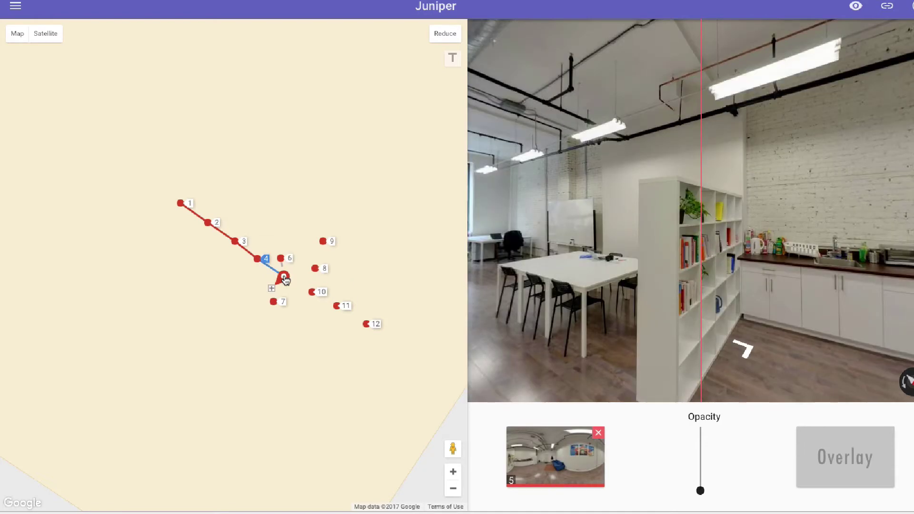
left_click_drag(281, 260, 296, 285)
Load panorama 7, shift its marker slightly east to sit directly south of panorama 5, and look around the bookshelf area.
left_click(274, 303)
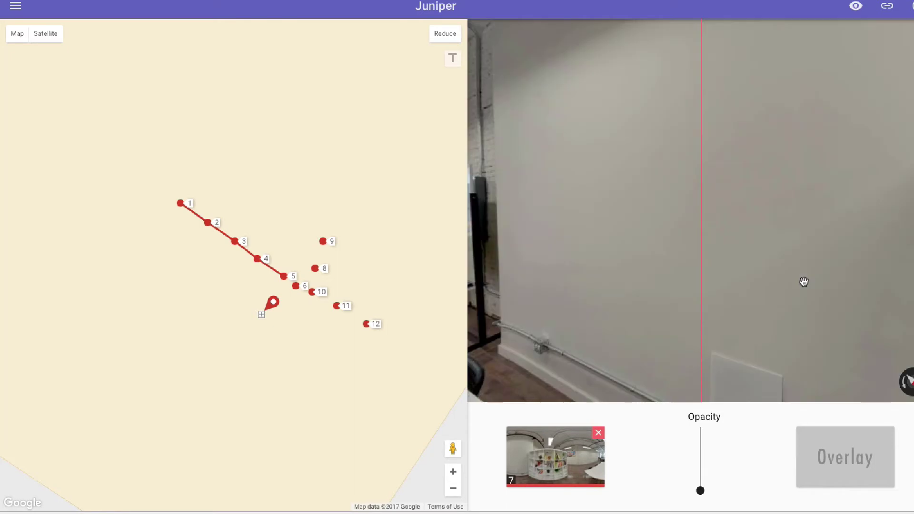
left_click_drag(272, 303, 282, 306)
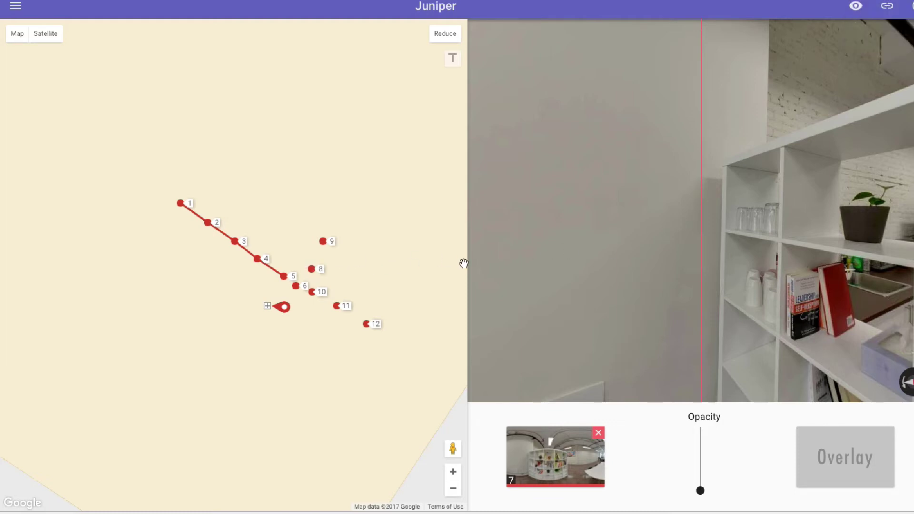
left_click_drag(788, 297, 557, 286)
Load panorama 8 facing the exit door, move markers 10, 11 and 12 further southeast, and place marker 8 between 6 and 10.
left_click(312, 271)
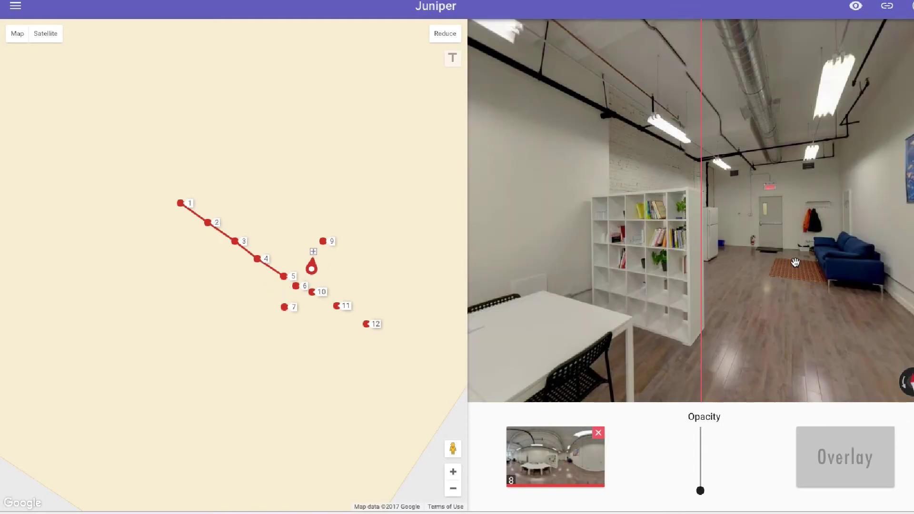
left_click_drag(809, 263, 740, 249)
mouse_move(311, 269)
left_mouse_down()
mouse_move(348, 317)
mouse_move(334, 312)
mouse_move(365, 341)
left_mouse_up()
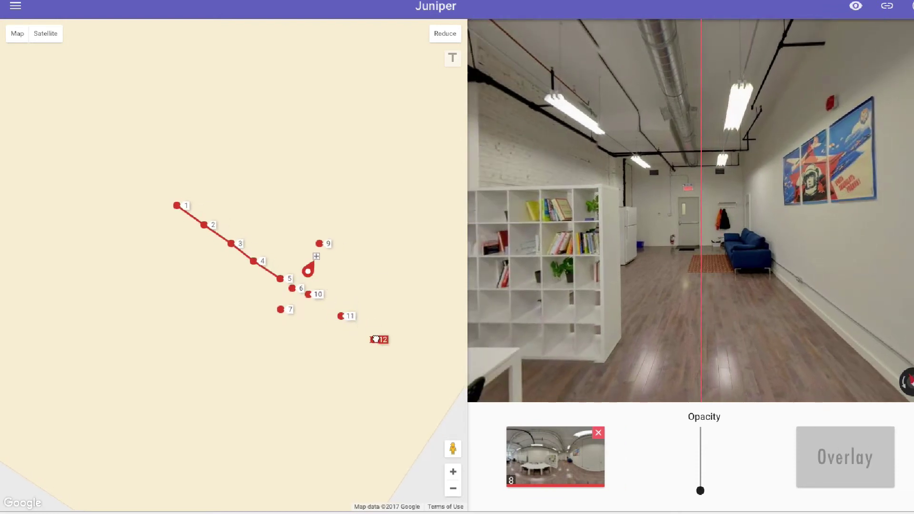
mouse_move(310, 299)
left_mouse_down()
mouse_move(327, 307)
mouse_move(320, 311)
left_mouse_up()
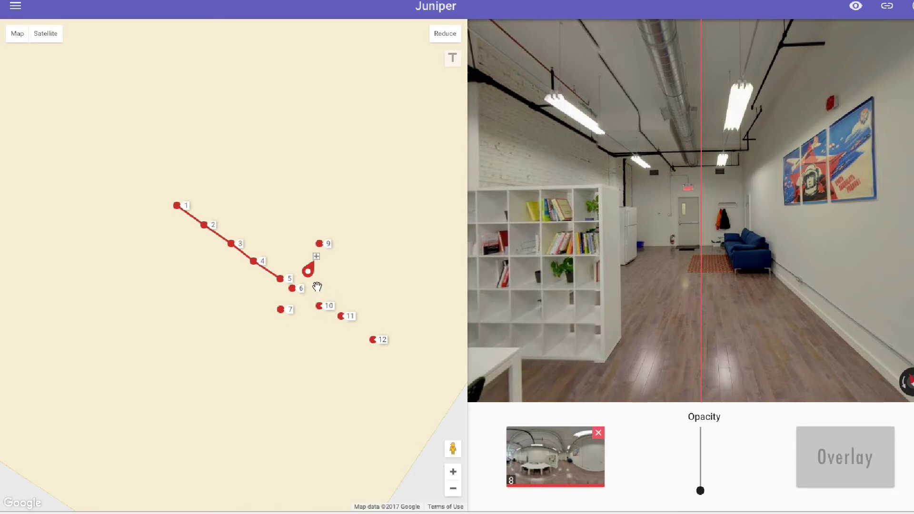
mouse_move(308, 273)
left_mouse_down()
mouse_move(311, 299)
mouse_move(323, 279)
left_mouse_up()
Load panorama 9, shift markers 8, 10, 11 and 12 southeast together, and place markers 8 and 9 in the row between 6 and 10.
left_click(319, 243)
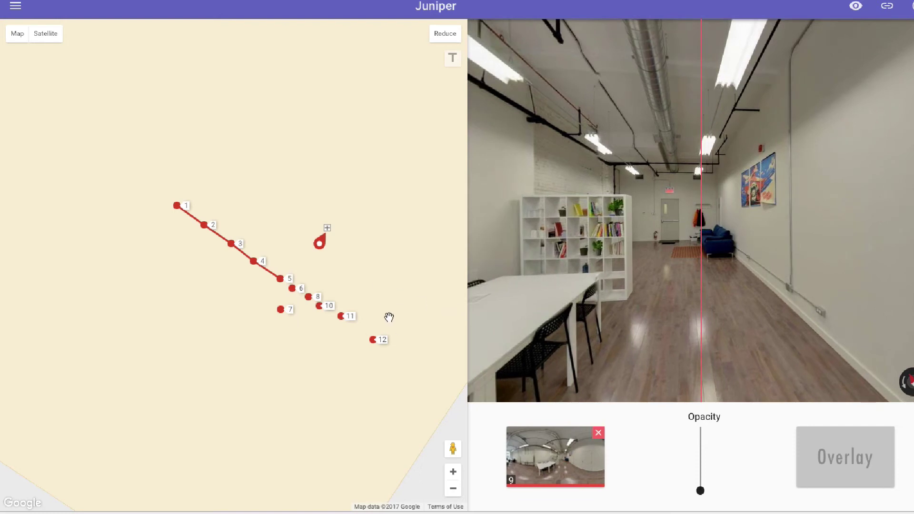
left_click_drag(306, 271, 382, 351)
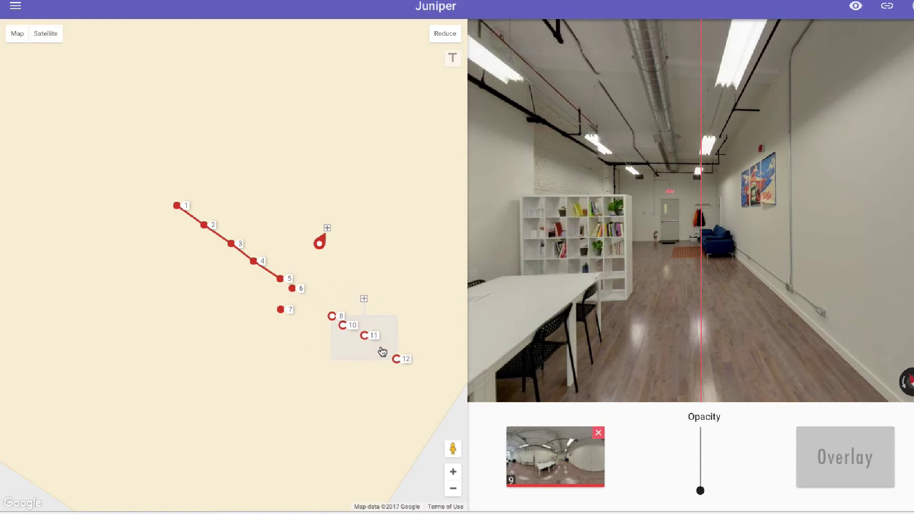
left_click(366, 272)
left_click_drag(331, 316, 312, 300)
mouse_move(321, 247)
left_mouse_down()
mouse_move(335, 285)
mouse_move(330, 314)
left_mouse_up()
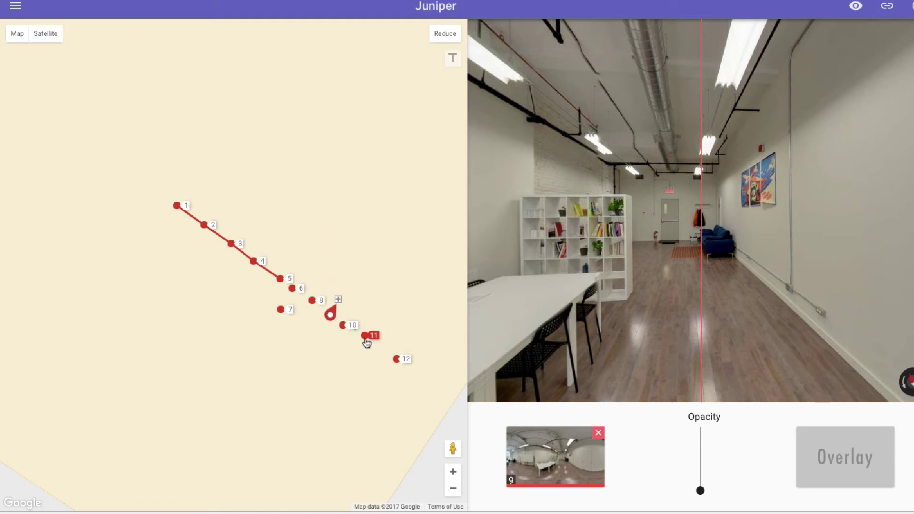
Move the panorama 12 marker southwest of panorama 11, and load panorama 10 facing the desks by the windows.
mouse_move(364, 339)
left_mouse_down()
mouse_move(394, 363)
mouse_move(349, 358)
left_mouse_up()
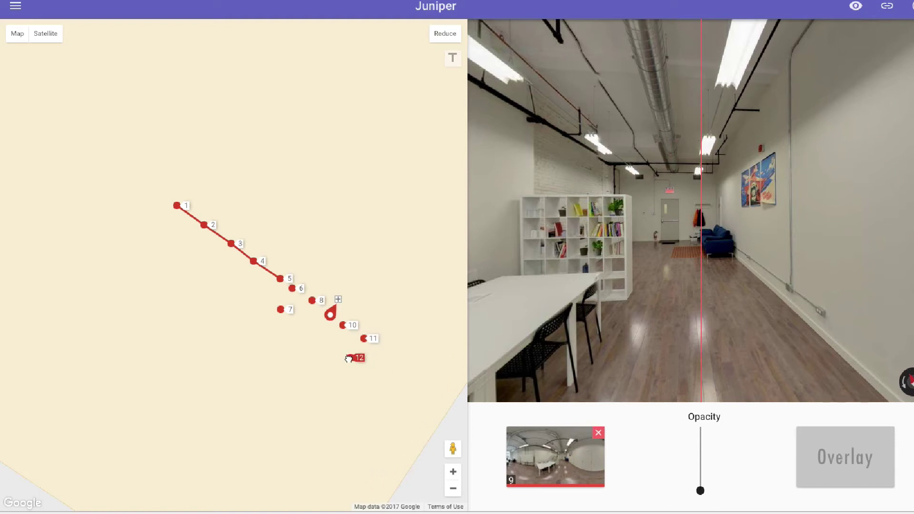
left_click(343, 324)
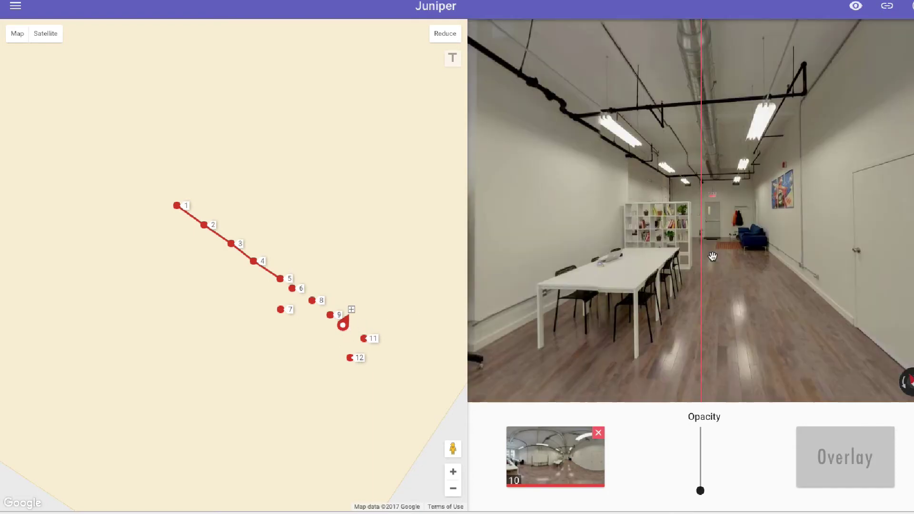
left_click_drag(712, 255, 540, 280)
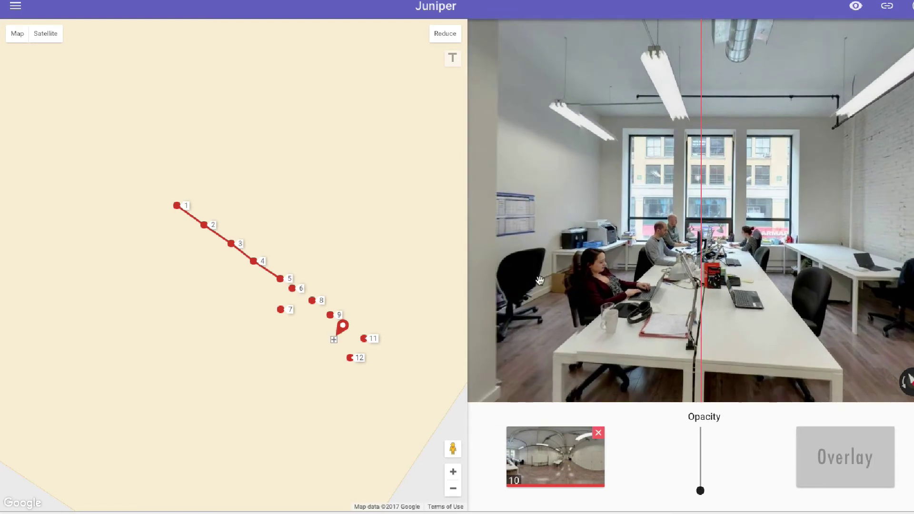
Load panorama 11, place its marker northeast of panorama 10, and move the panorama 12 marker southwest of panorama 10.
left_click(364, 341)
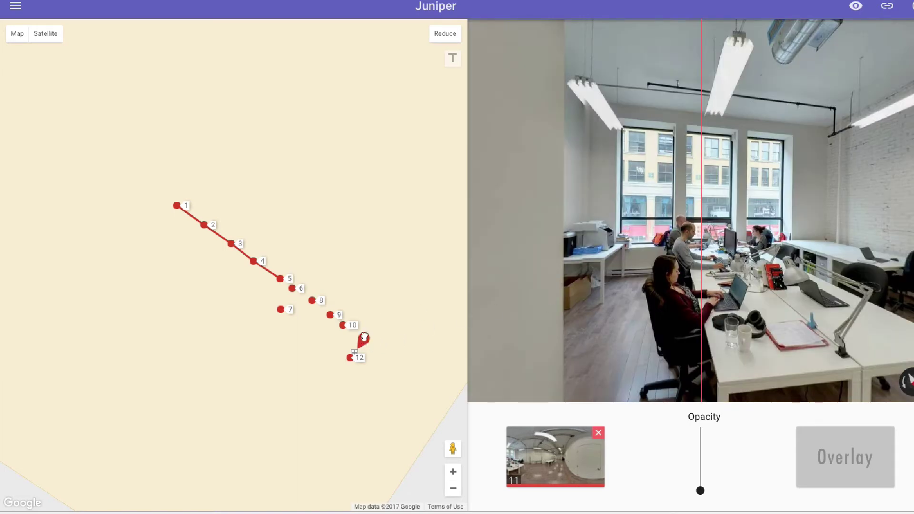
left_click_drag(365, 337, 358, 305)
left_click_drag(356, 359, 333, 346)
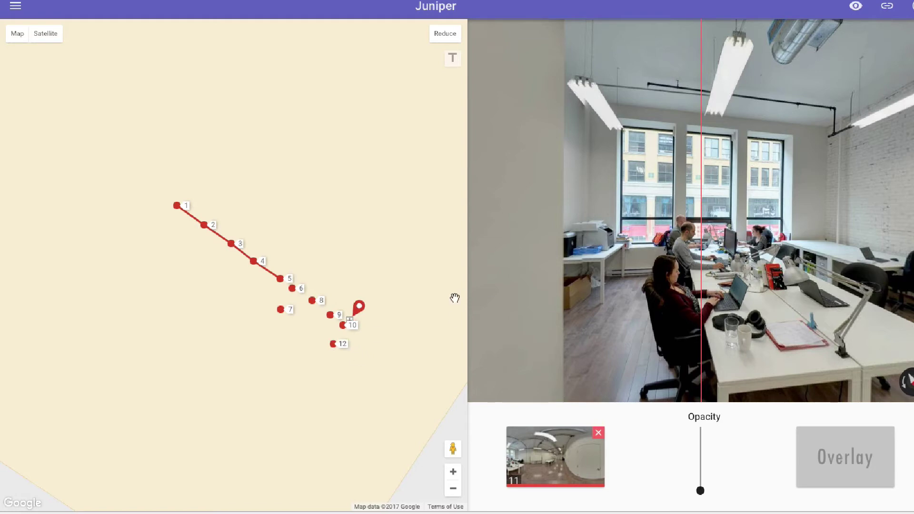
Nudge the panorama 6 marker southeast and the panorama 7 marker east, and load panorama 6.
left_click_drag(295, 287, 295, 291)
left_click_drag(283, 309, 285, 308)
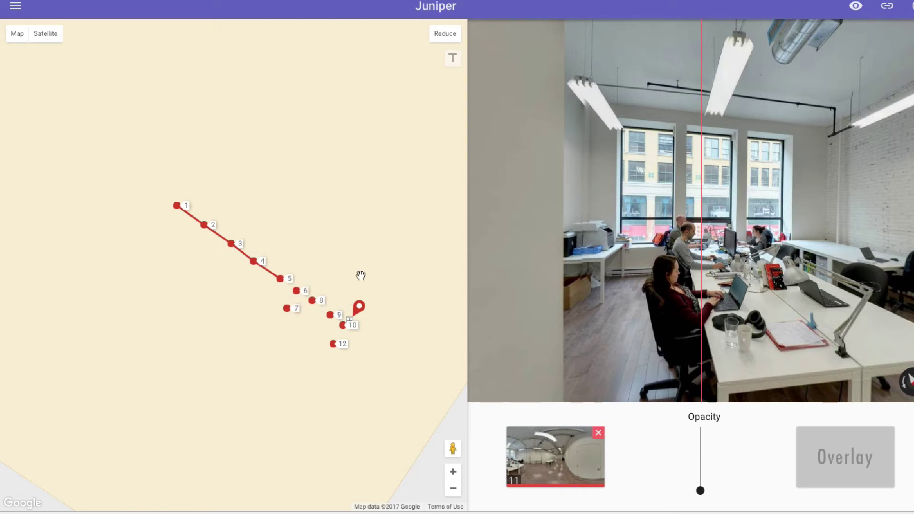
left_click(297, 294)
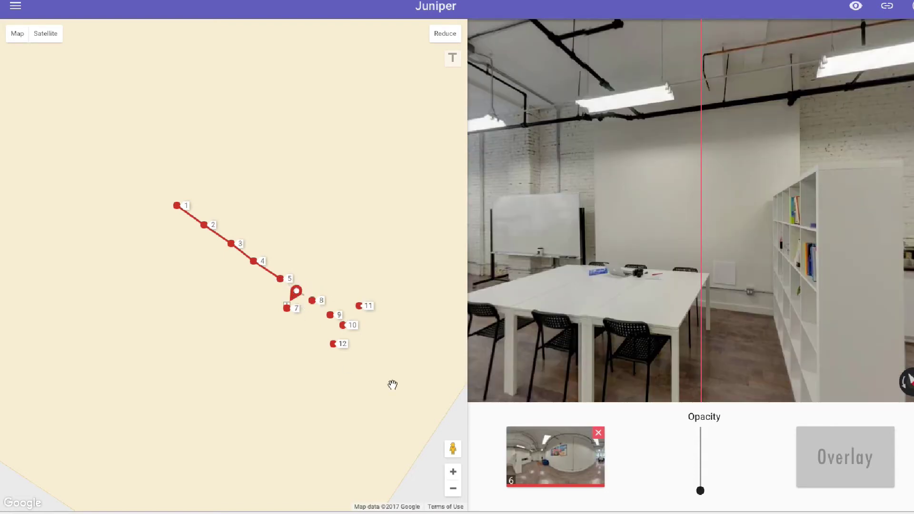
Link panorama 6 with panoramas 5, 7 and 8, link panorama 8 with panorama 9, and load panorama 9.
left_click(453, 471)
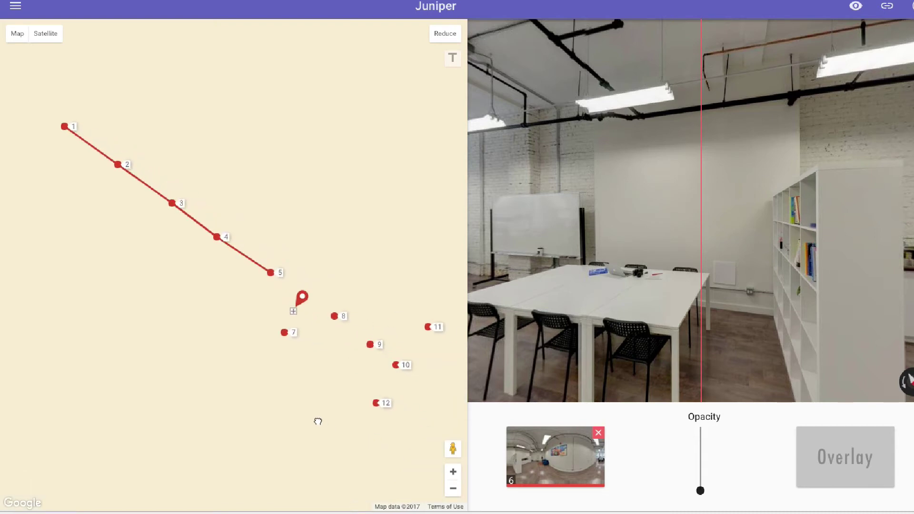
left_click(326, 309)
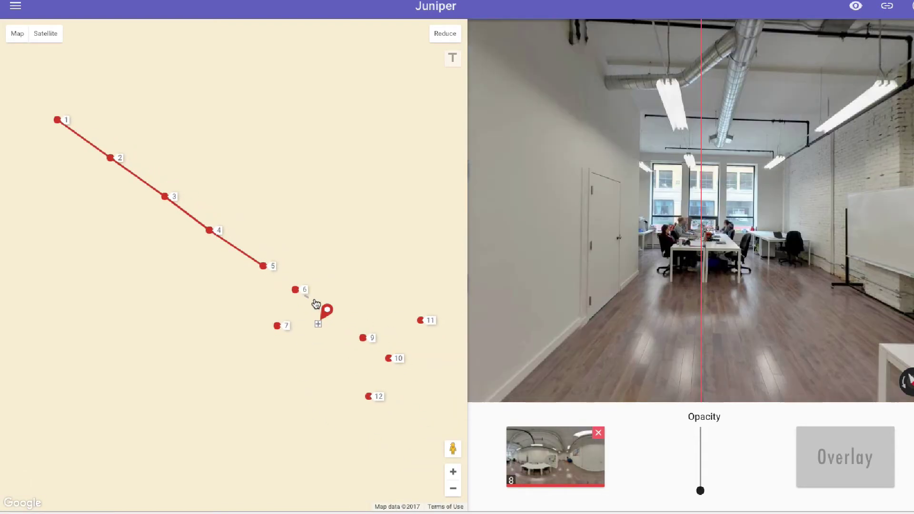
left_click(295, 291)
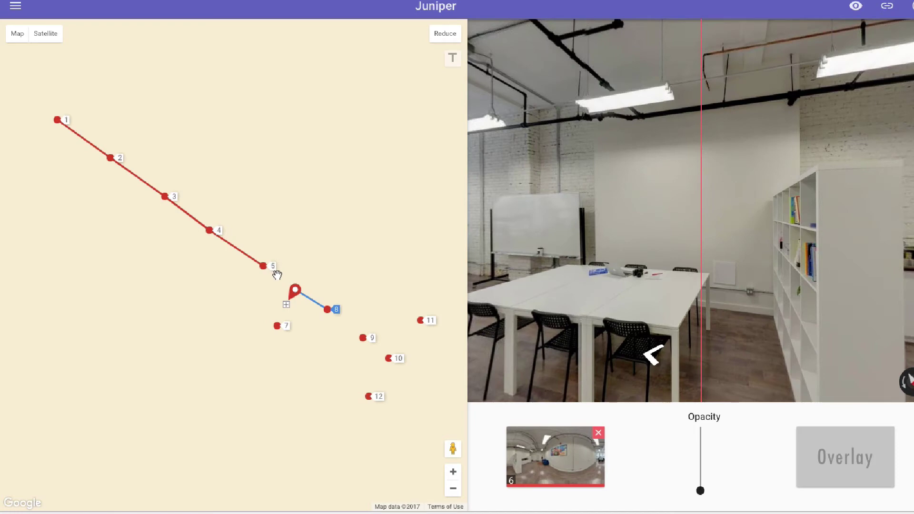
left_click(276, 275)
left_click(279, 327)
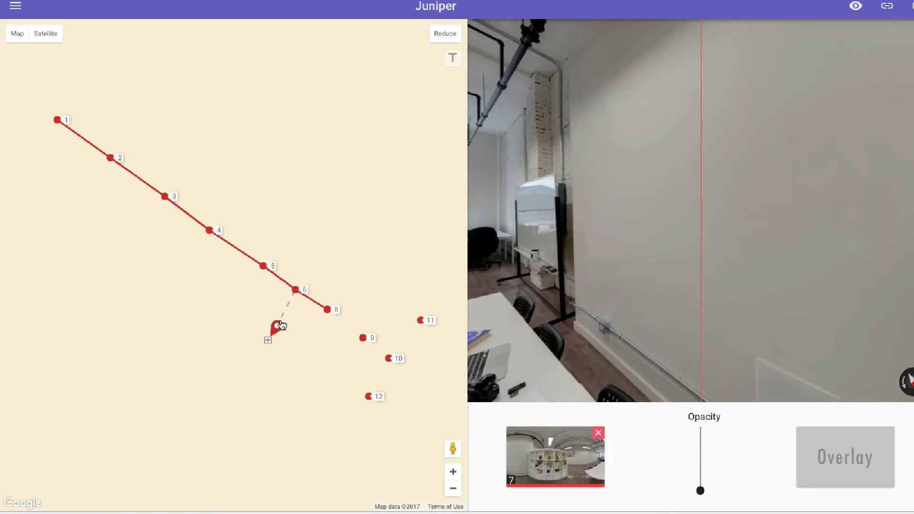
left_click_drag(284, 315, 278, 327)
left_click(328, 312)
left_click_drag(329, 313, 363, 338)
left_click(363, 339)
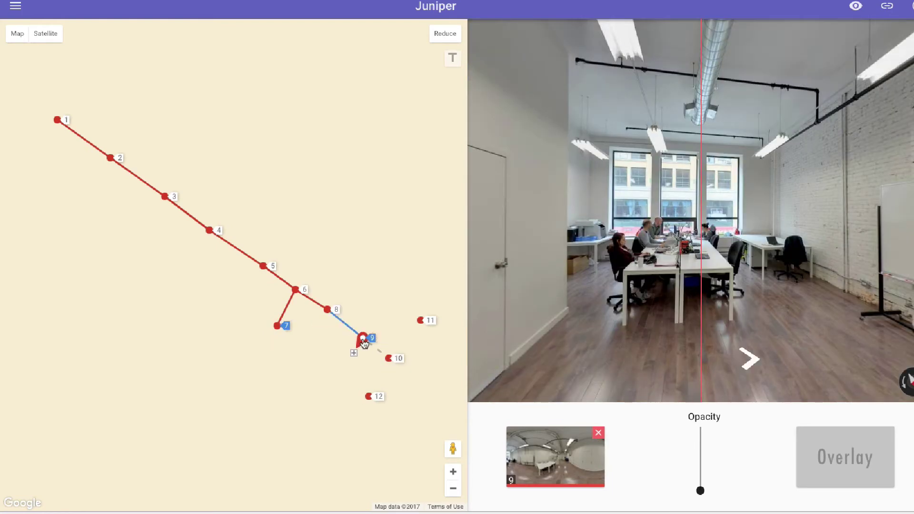
Load panorama 4, turn its view along the link to panorama 5, and follow that link.
left_click(210, 231)
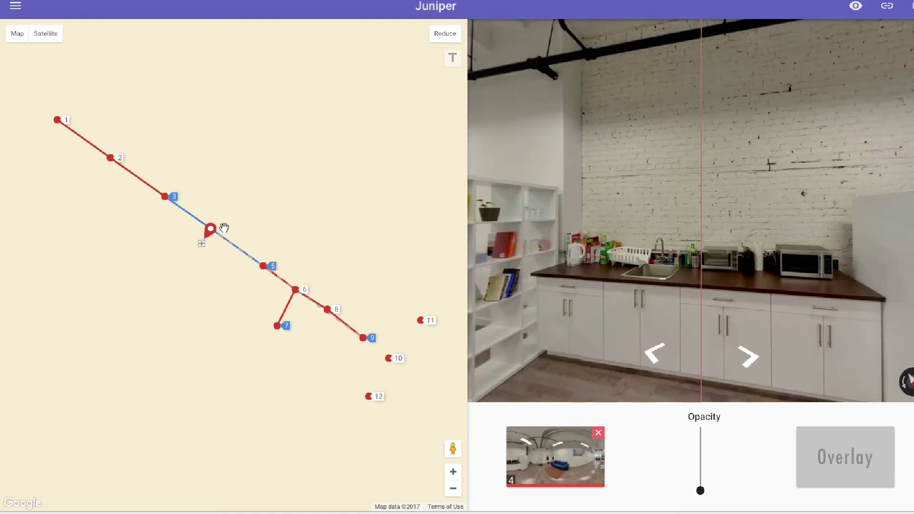
mouse_move(598, 242)
left_mouse_down()
mouse_move(745, 243)
mouse_move(756, 229)
left_mouse_up()
left_click_drag(643, 221, 686, 219)
left_click(700, 328)
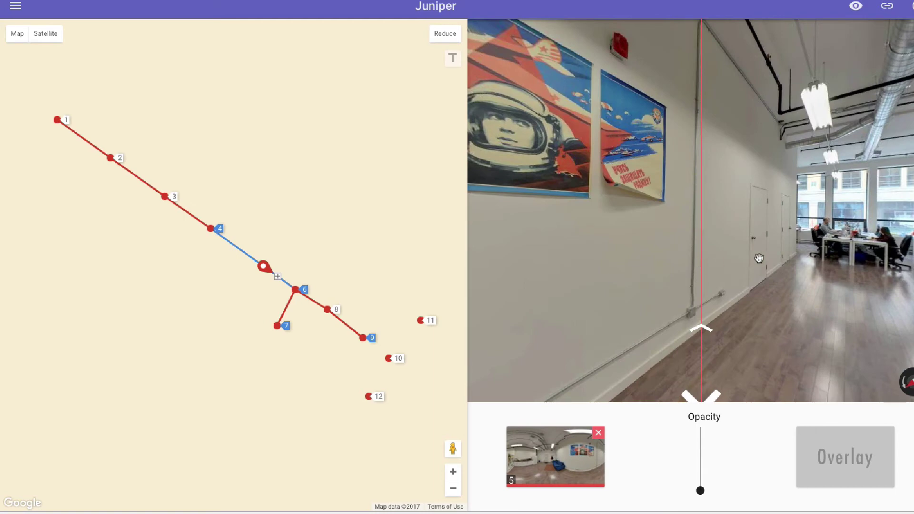
Face panorama 5 towards the windows, align its map heading with the link to panorama 6, and follow the link.
left_click_drag(777, 259, 651, 250)
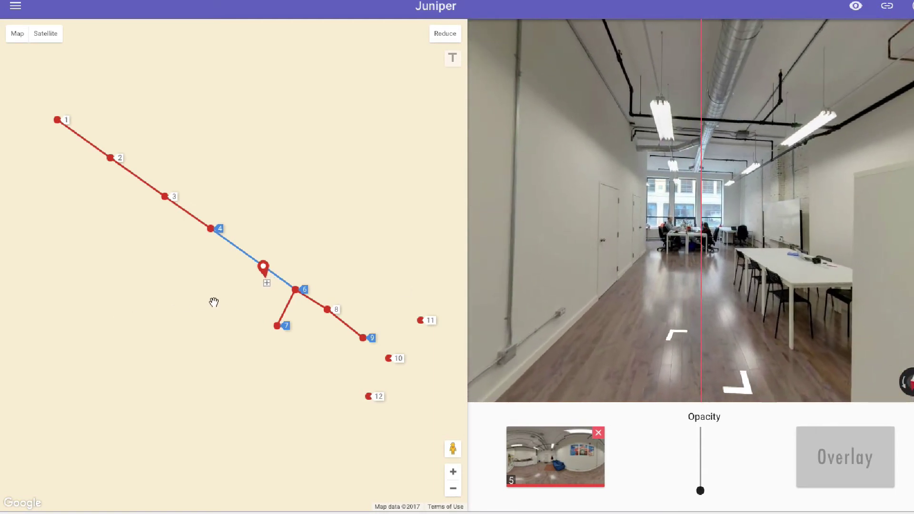
left_click_drag(266, 285, 279, 277)
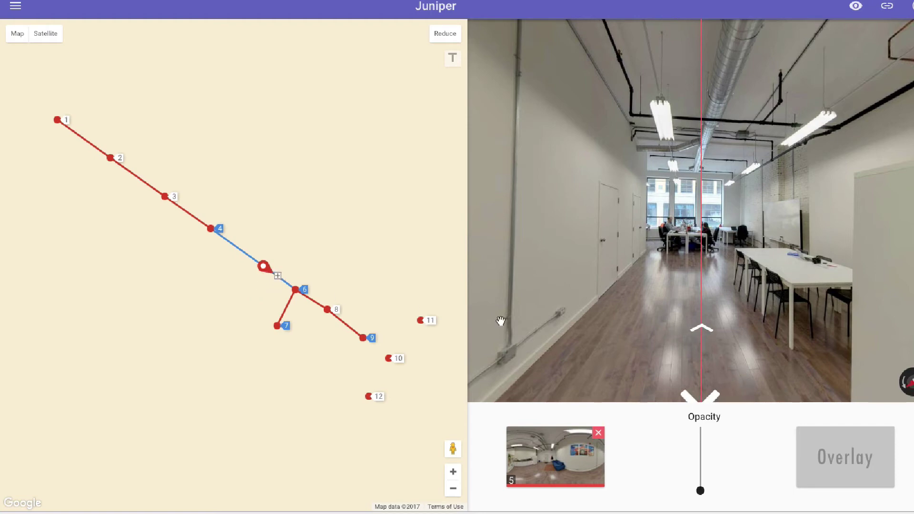
left_click(700, 328)
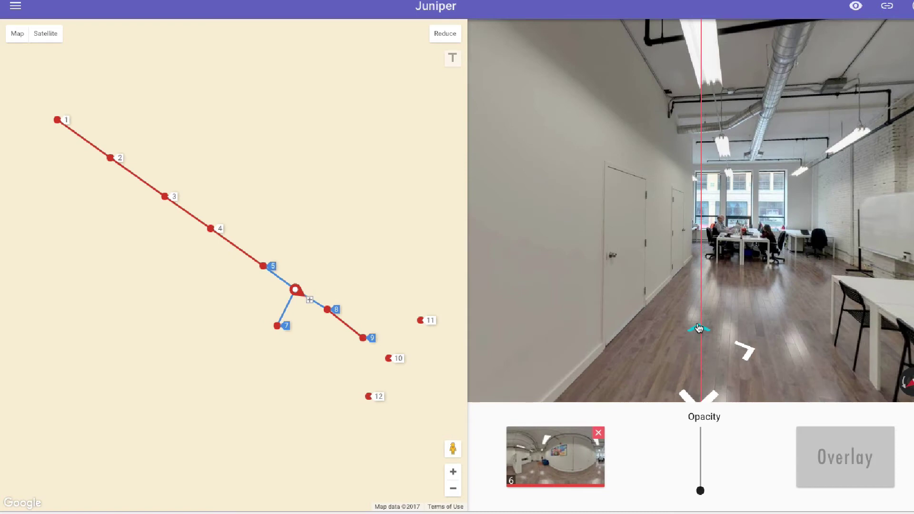
Face panorama 6 towards the windows, nudge markers 7, 8 and 9, and align panorama 6's heading with the link to panorama 8.
left_click_drag(735, 289, 695, 283)
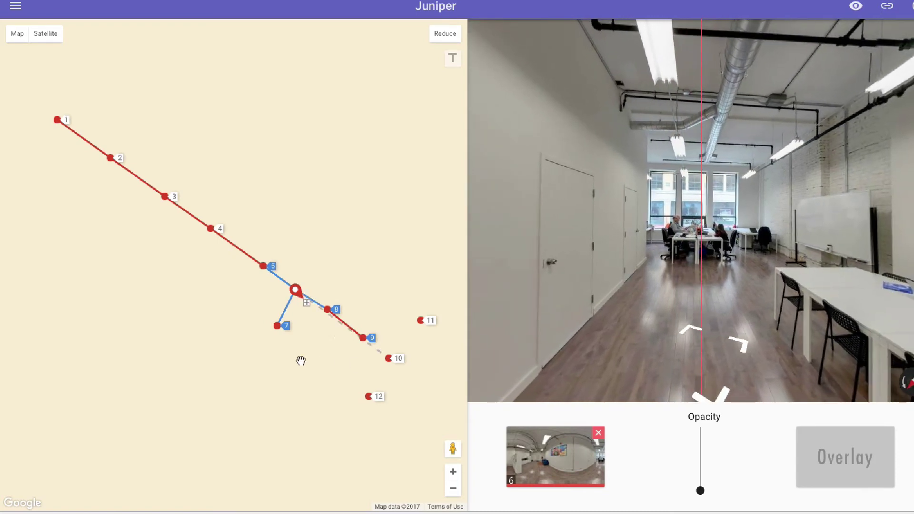
left_click_drag(278, 326, 271, 322)
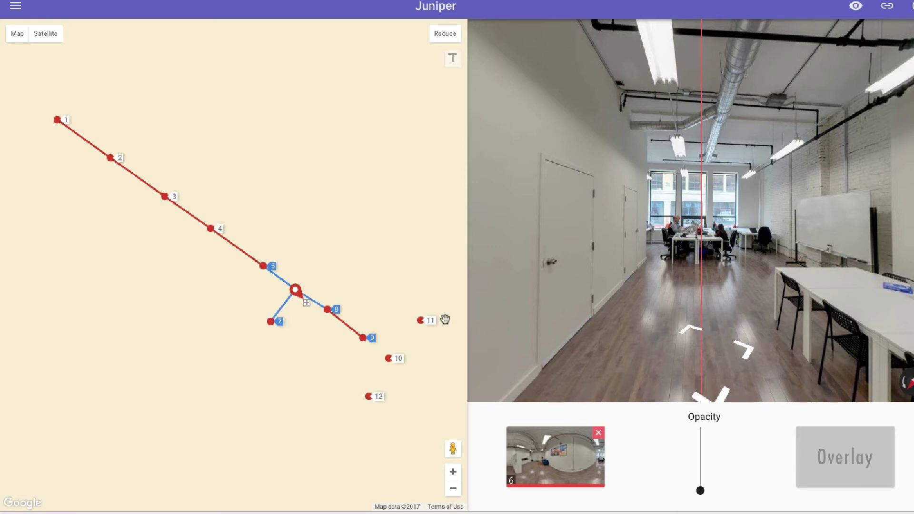
left_click_drag(327, 310, 325, 315)
left_click_drag(362, 338, 363, 340)
left_click_drag(326, 318, 310, 301)
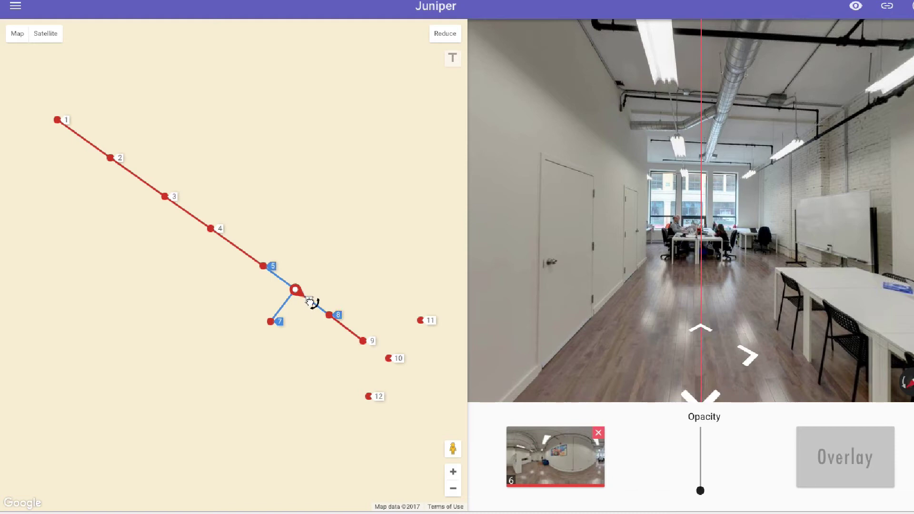
Check the link between panoramas 6 and 5 by following it in both directions.
left_click_drag(728, 332, 631, 329)
left_click_drag(837, 322, 700, 318)
left_click(709, 327)
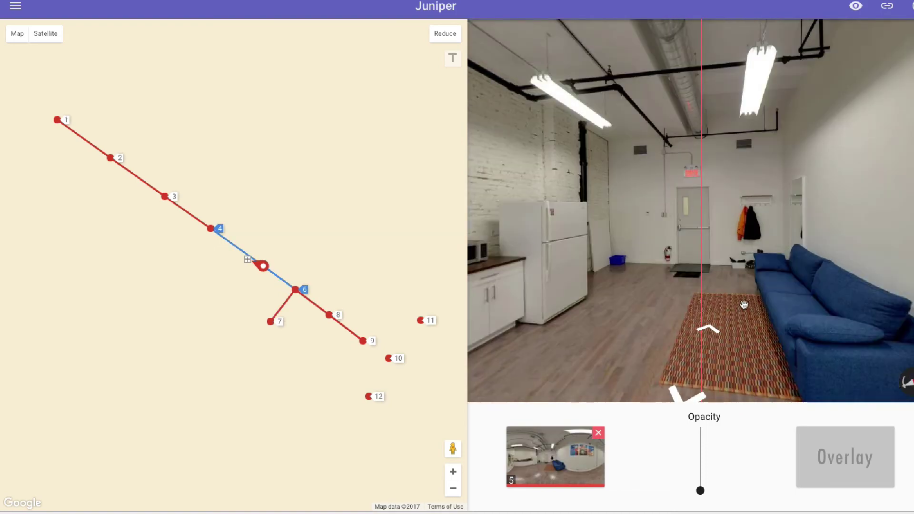
left_click_drag(654, 292, 714, 329)
left_click(714, 328)
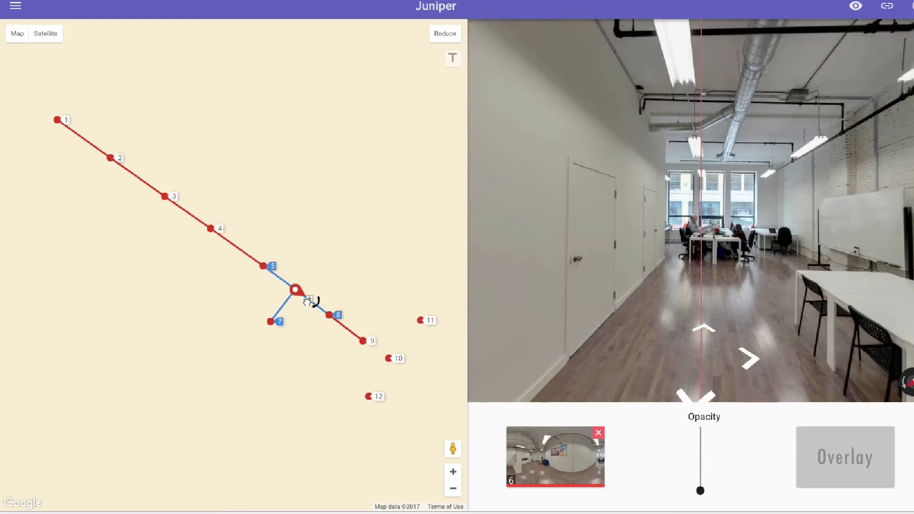
Load panorama 9, align its exit-door view with the link to panorama 8, and turn the view back towards the windows.
left_click(453, 471)
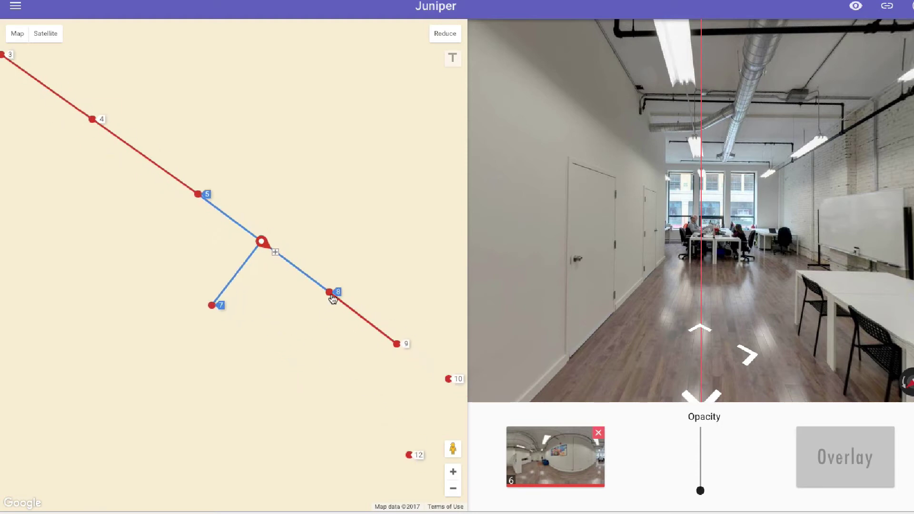
left_click(330, 292)
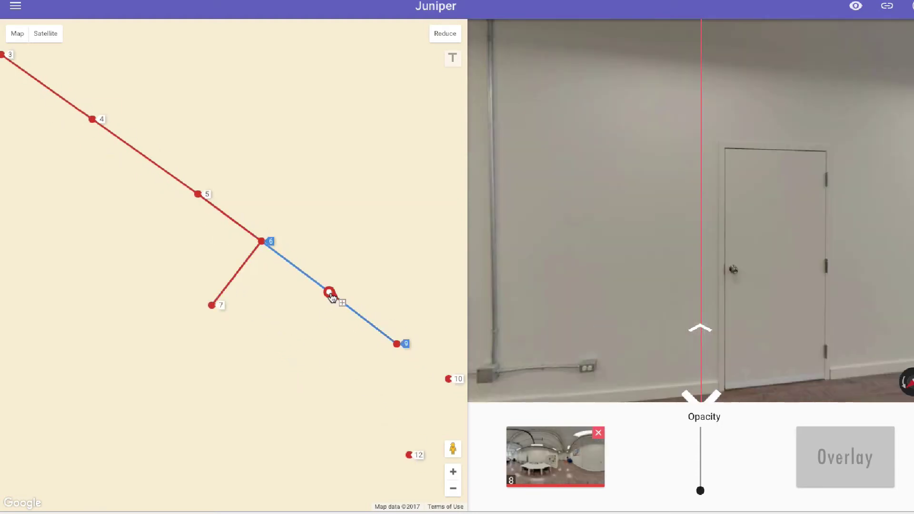
left_click(397, 343)
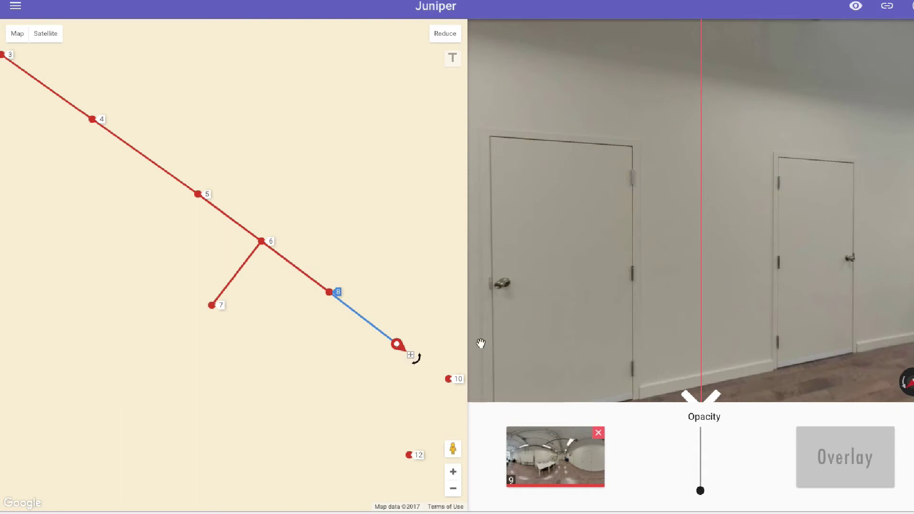
left_click_drag(660, 270, 728, 251)
left_click_drag(605, 245, 703, 243)
left_click_drag(407, 322, 380, 331)
left_click_drag(789, 278, 793, 277)
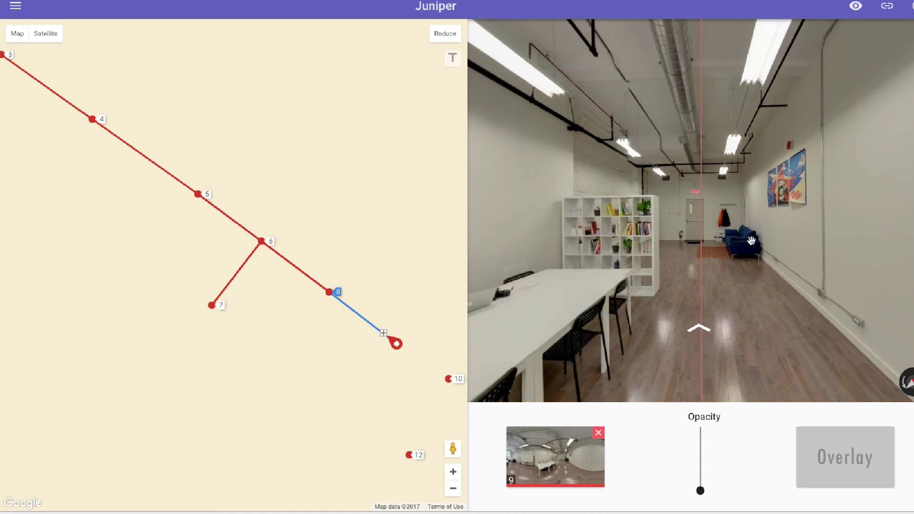
left_click_drag(750, 241, 614, 244)
left_click_drag(847, 247, 613, 245)
mouse_move(857, 251)
left_mouse_down()
mouse_move(742, 253)
mouse_move(768, 229)
left_mouse_up()
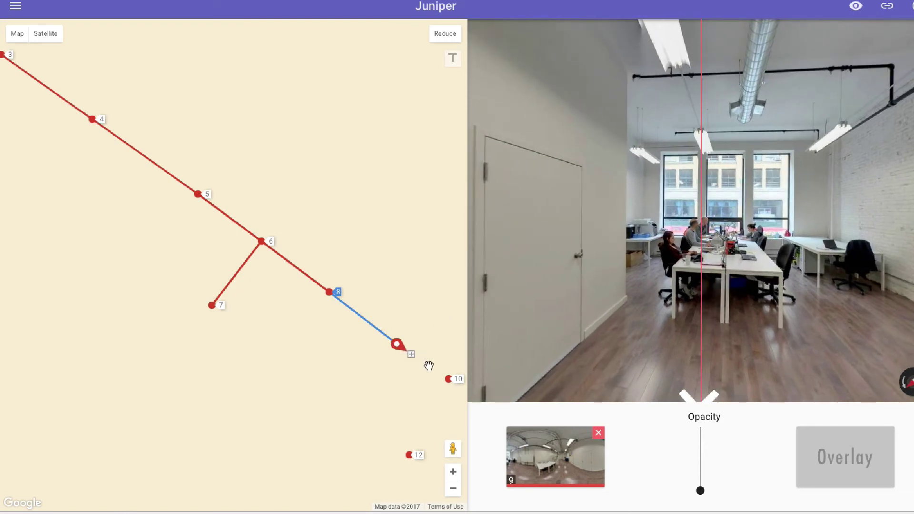
Link panorama 10 with panorama 9, and align panorama 10's exit-door view with that link on the map.
left_click(447, 378)
left_click_drag(425, 403, 353, 308)
left_click(377, 281)
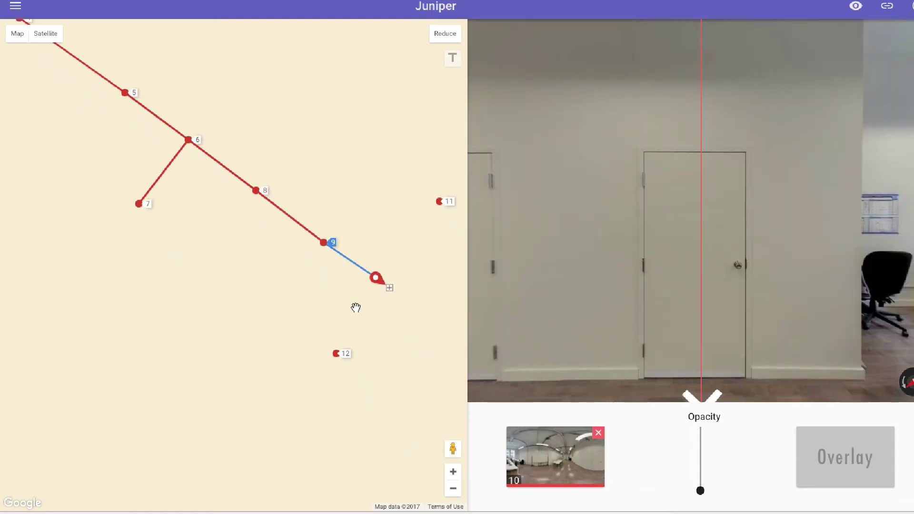
mouse_move(584, 268)
left_mouse_down()
mouse_move(752, 263)
mouse_move(640, 281)
left_mouse_up()
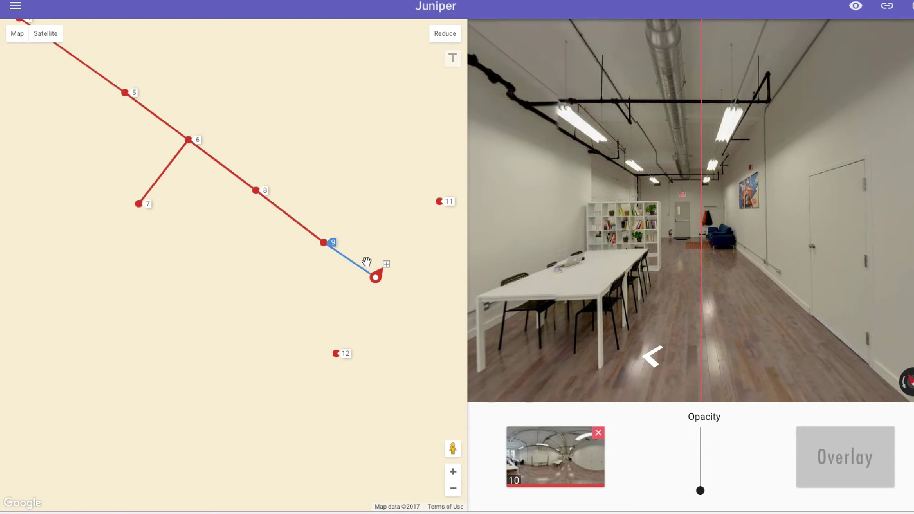
left_click_drag(387, 261, 359, 268)
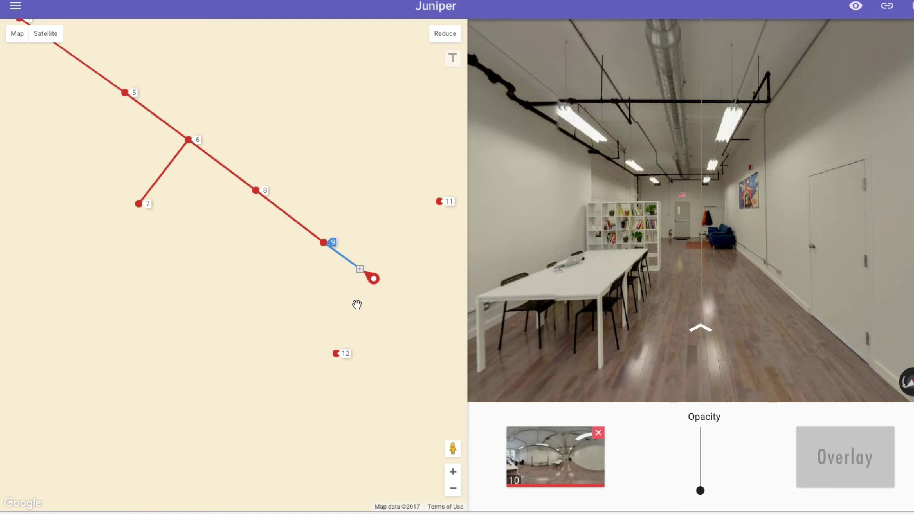
Link panorama 12 with panorama 10, face panorama 10 towards the whiteboard, and nudge marker 12 northwest.
left_click(336, 347)
left_click(355, 325)
left_click(373, 281)
mouse_move(630, 252)
left_mouse_down()
mouse_move(787, 235)
mouse_move(764, 239)
left_mouse_up()
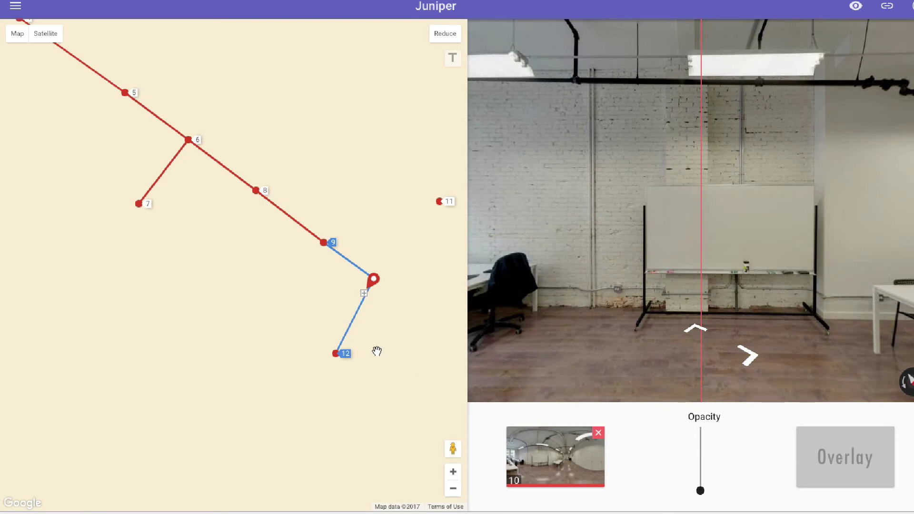
left_click_drag(336, 356, 331, 347)
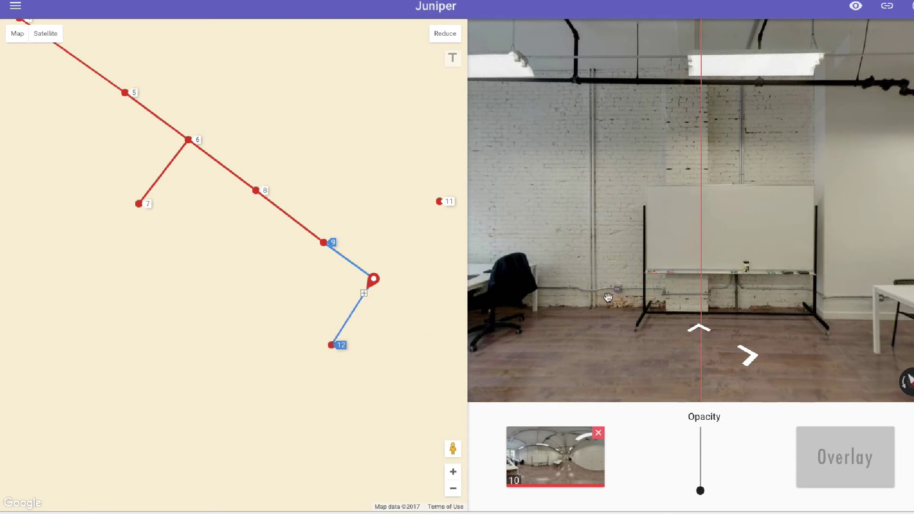
Follow the link to panorama 12, face its two white doors, and align its map heading with the link to panorama 10.
left_click(698, 328)
left_click_drag(717, 303, 753, 284)
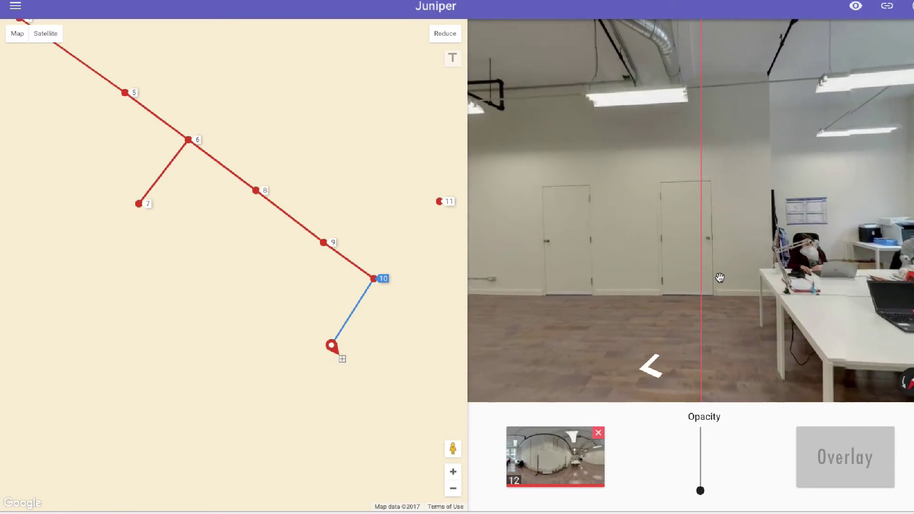
left_click_drag(343, 362, 342, 331)
Move the panorama 11 marker west and link panorama 11 with panorama 10.
left_click_drag(440, 202, 416, 207)
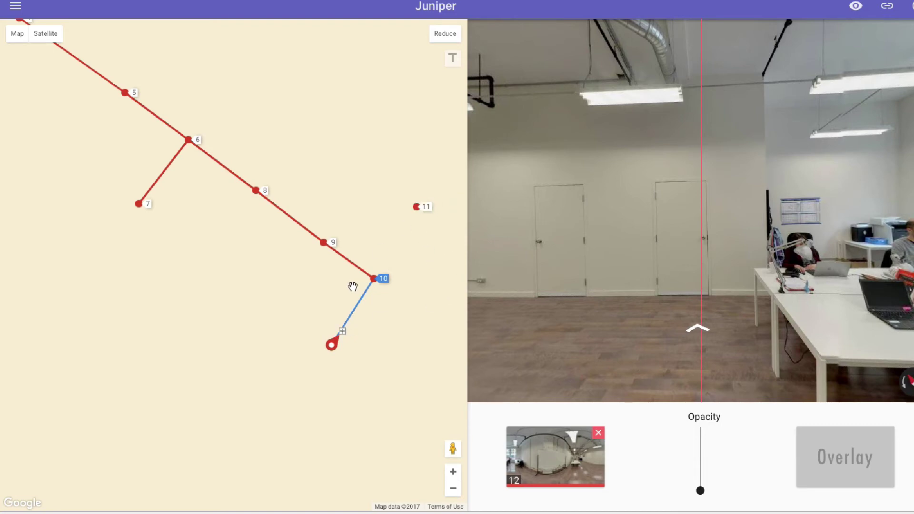
left_click(374, 279)
left_click(417, 207)
left_click(400, 237)
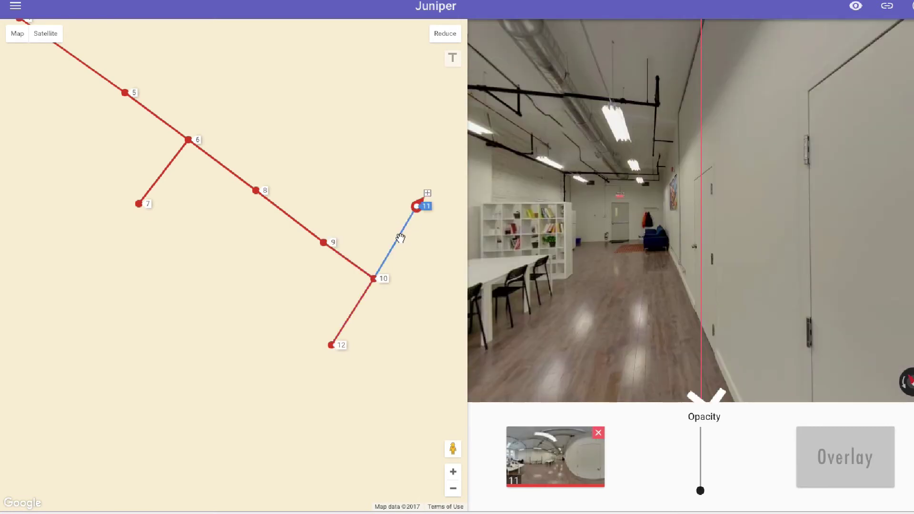
Face panorama 11 towards the whiteboard and align its map heading with the link to panorama 10.
mouse_move(429, 192)
left_mouse_down()
mouse_move(414, 226)
mouse_move(398, 234)
left_mouse_up()
mouse_move(598, 257)
left_mouse_down()
mouse_move(714, 256)
mouse_move(620, 238)
left_mouse_up()
left_click_drag(436, 212, 402, 232)
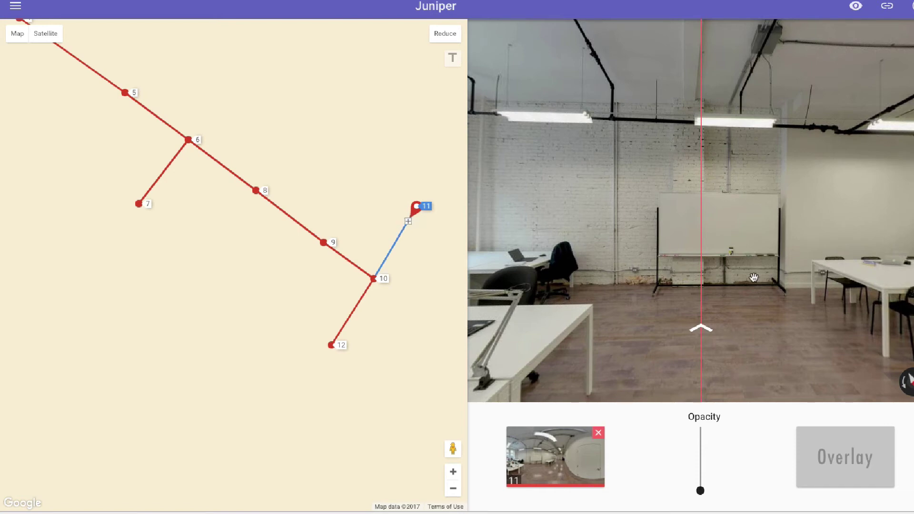
left_click_drag(754, 277, 748, 279)
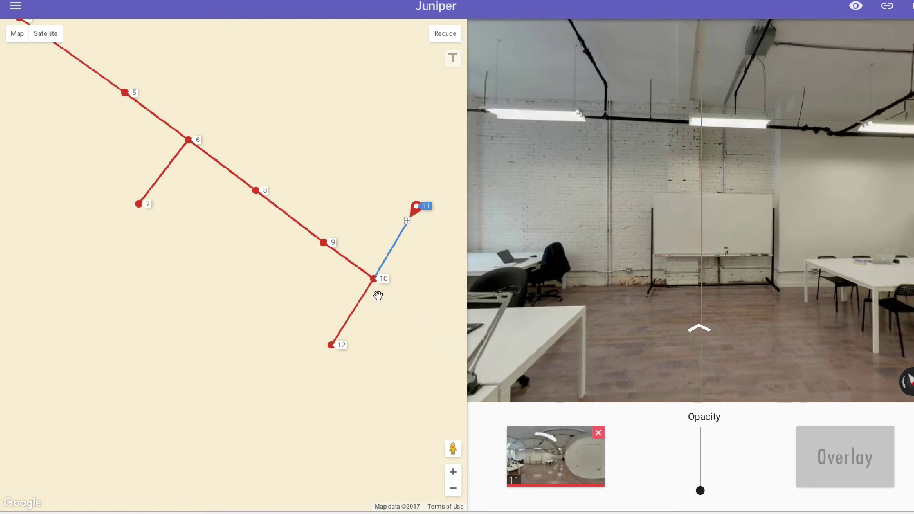
Load panorama 10, face the exit door, and follow the links through panorama 9 to panorama 8 to check their alignment.
left_click(374, 279)
left_click_drag(818, 271, 680, 248)
mouse_move(813, 253)
left_mouse_down()
mouse_move(649, 241)
mouse_move(747, 258)
left_mouse_up()
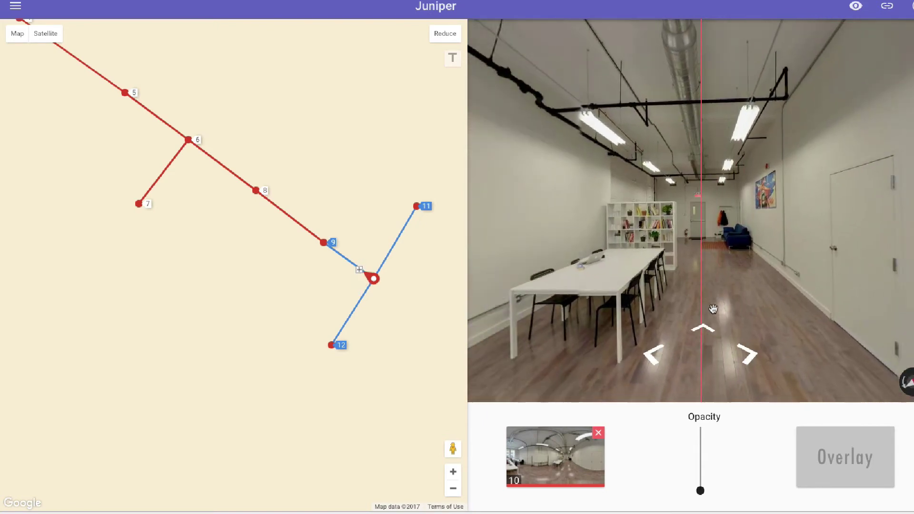
left_click(702, 328)
mouse_move(735, 282)
left_mouse_down()
mouse_move(747, 265)
mouse_move(684, 251)
mouse_move(703, 246)
left_mouse_up()
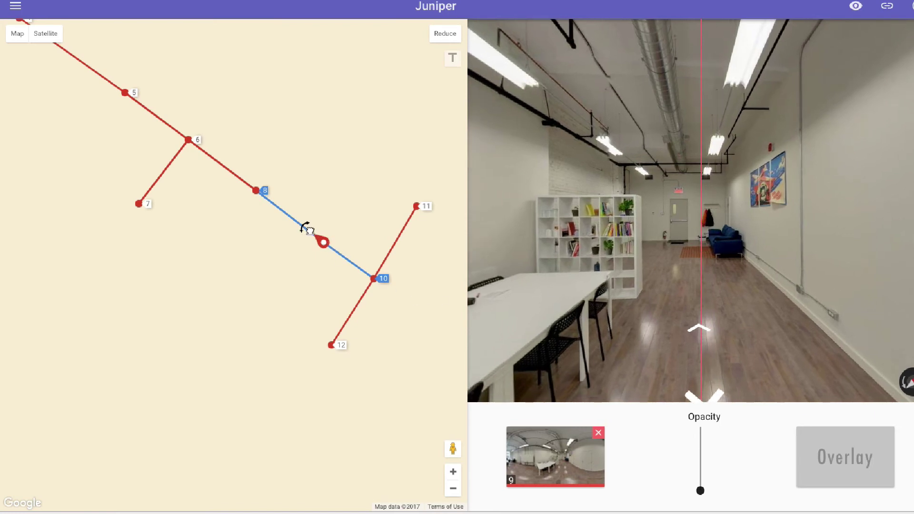
left_click(705, 334)
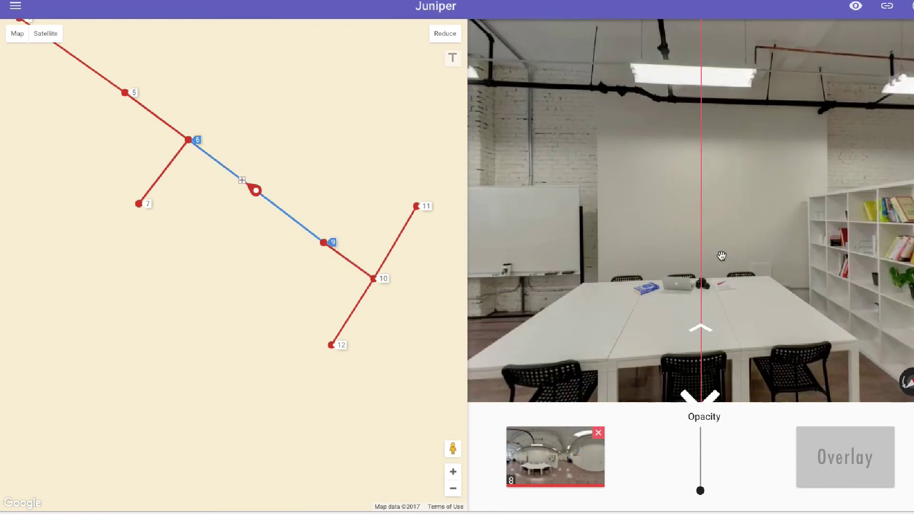
Face panorama 8 towards the exit door and align its map heading with the link to panorama 9.
mouse_move(834, 268)
left_mouse_down()
mouse_move(690, 270)
mouse_move(743, 269)
left_mouse_up()
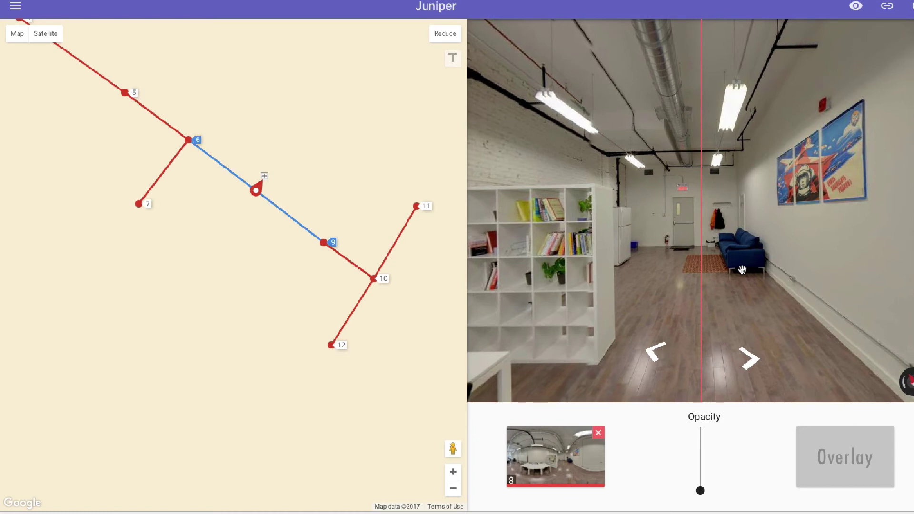
left_click_drag(265, 180, 270, 200)
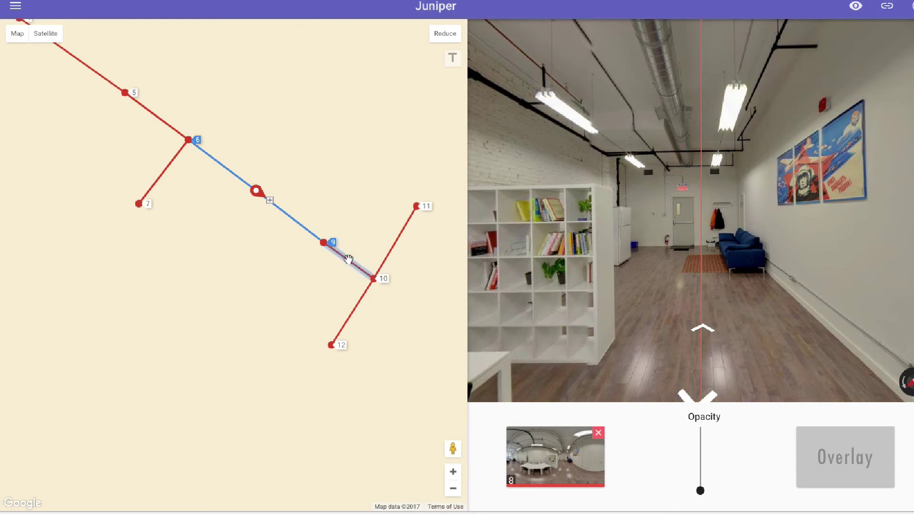
Lock the links joining panorama 10 with panoramas 9, 11 and 12.
left_click(396, 246)
left_click(359, 308)
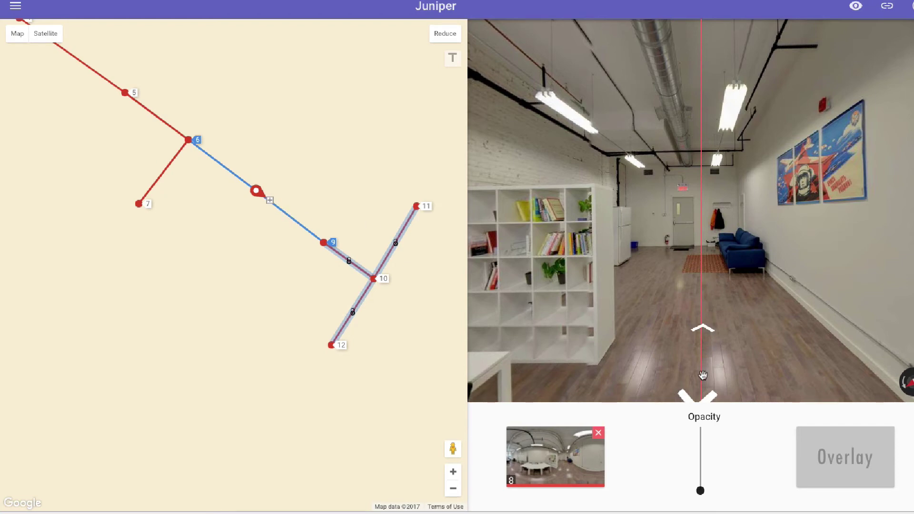
Visit panorama 9, return to panorama 8, and align its exit-door view's map heading with the link to panorama 6.
left_click(703, 328)
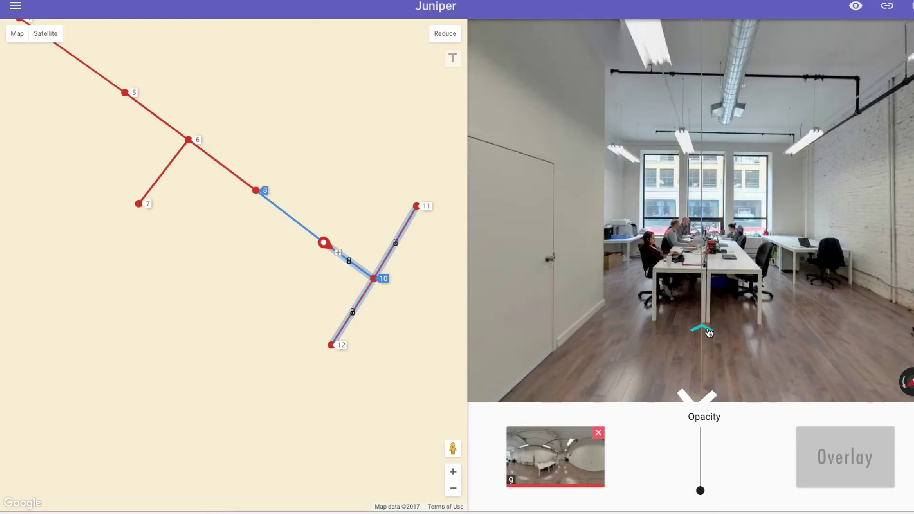
left_click(255, 190)
left_click_drag(271, 204, 239, 179)
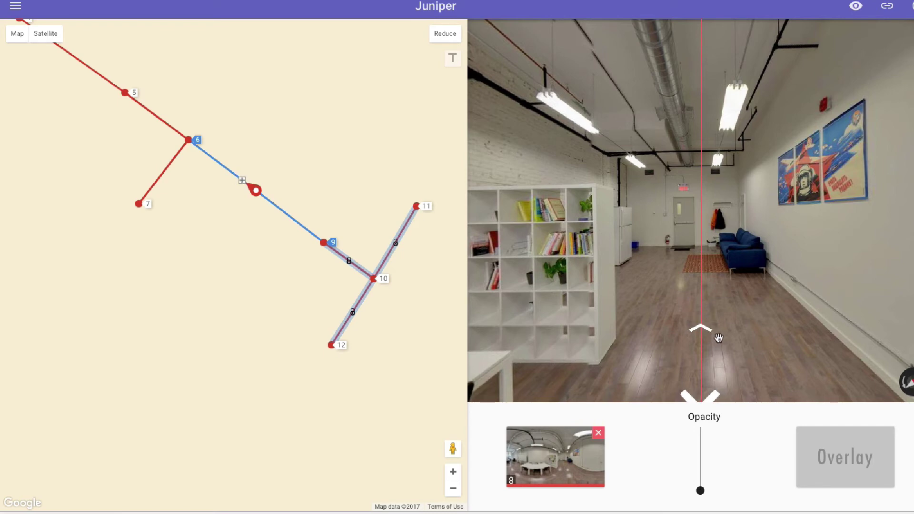
Follow the links through panorama 6 to panorama 7, turn towards the open floor, and align its map heading with the link to panorama 6.
left_click(700, 328)
left_click_drag(655, 279, 815, 264)
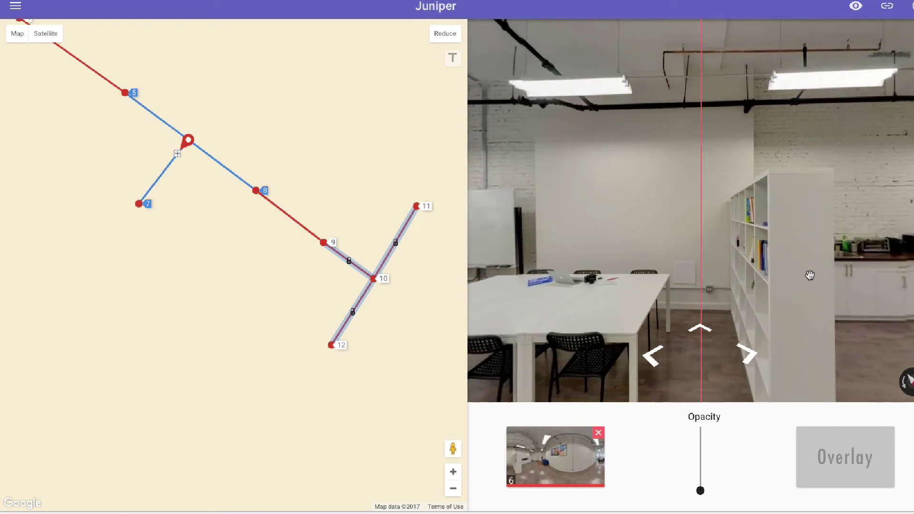
left_click(701, 328)
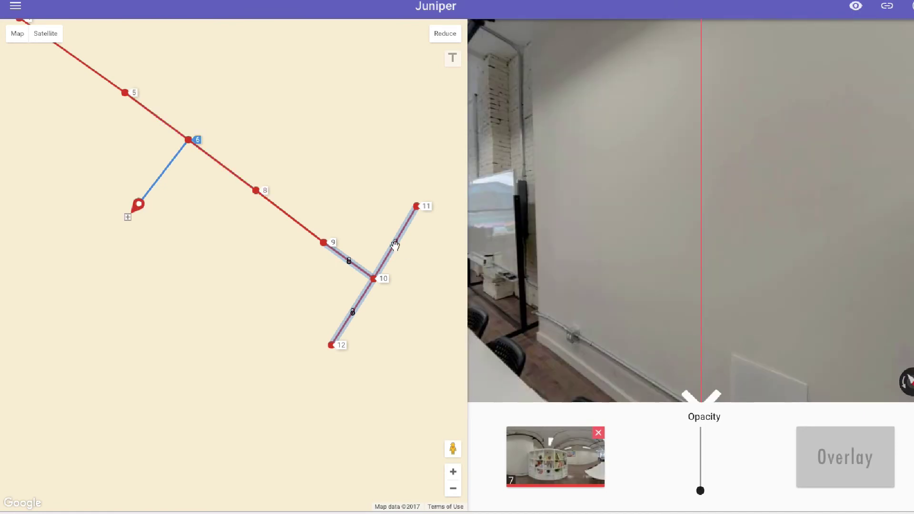
left_click_drag(815, 275, 678, 270)
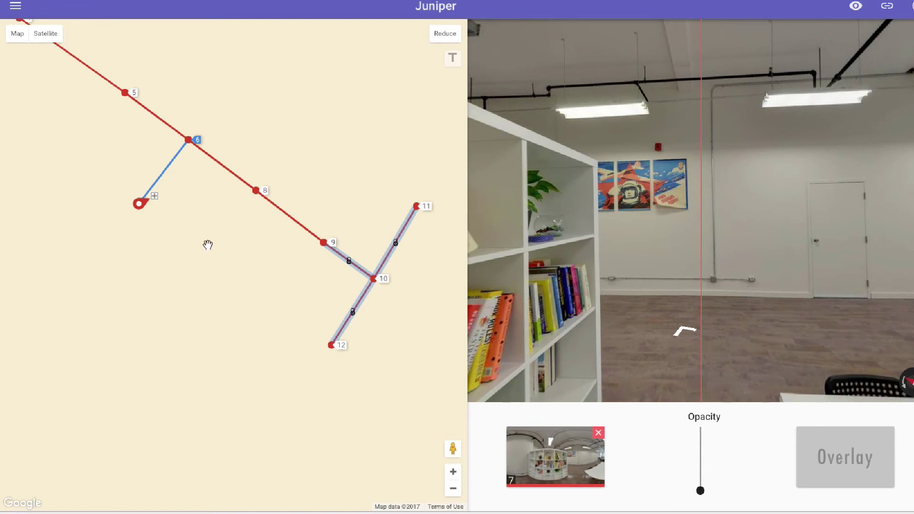
left_click_drag(154, 199, 150, 189)
Lock the links between panoramas 8 and 9, 6 and 8, and 6 and 7.
left_click(295, 223)
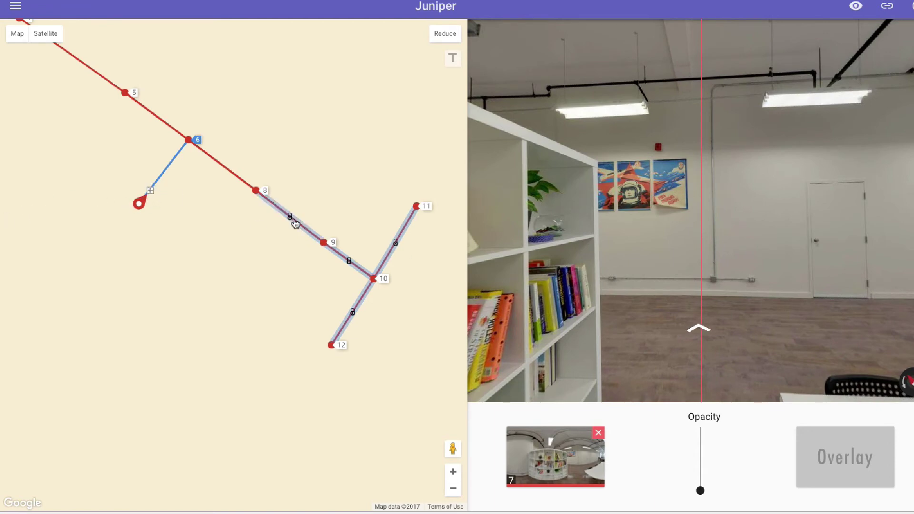
left_click(225, 171)
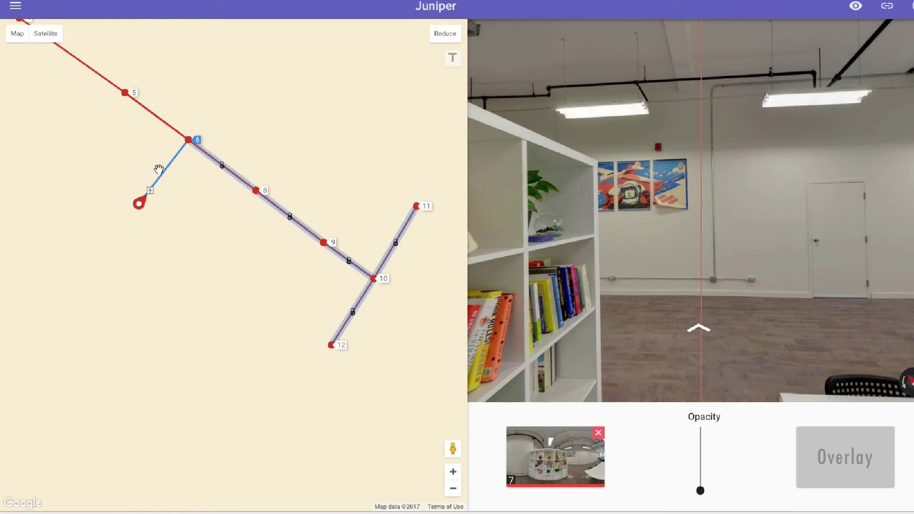
left_click(165, 176)
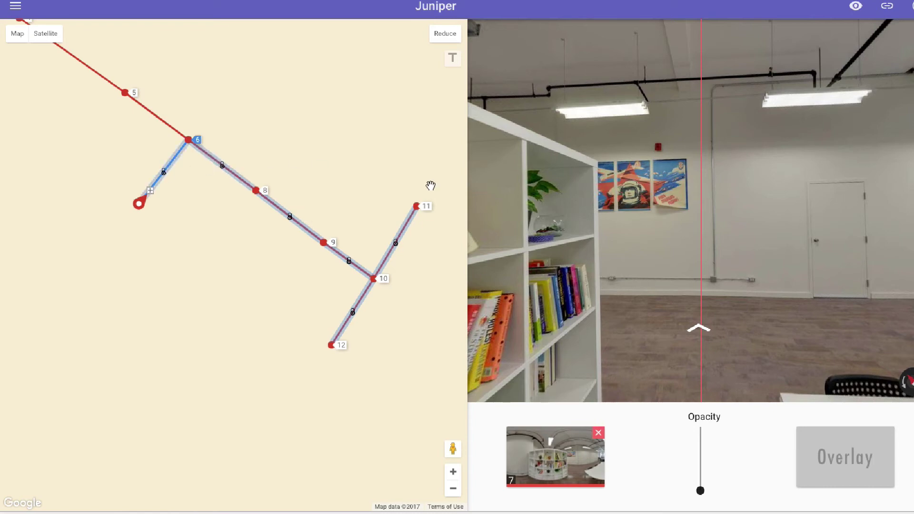
Follow the links through panorama 6 to panorama 5 and turn its view just beside the exit door.
left_click(698, 321)
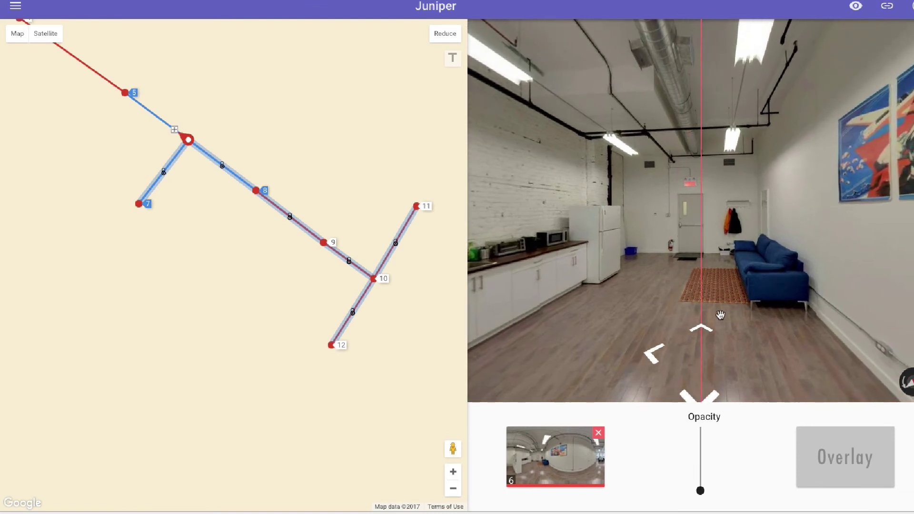
left_click(699, 327)
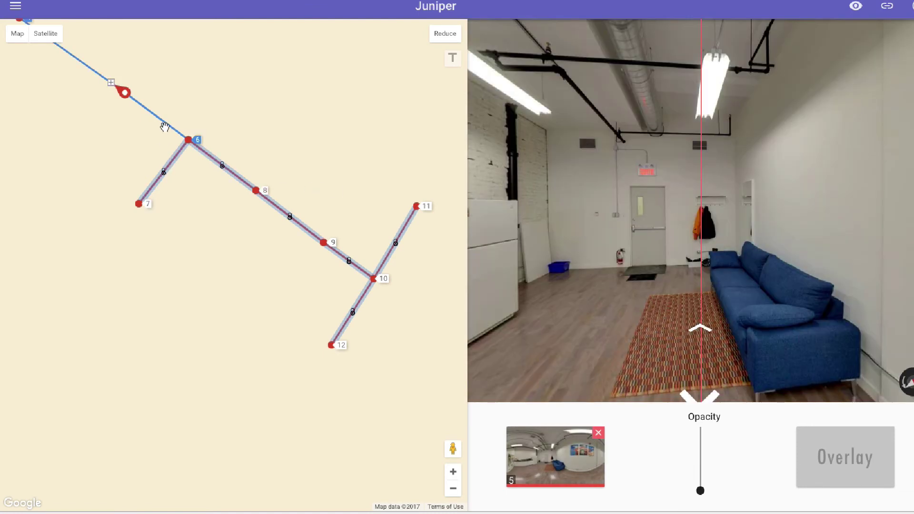
left_click_drag(733, 292, 739, 259)
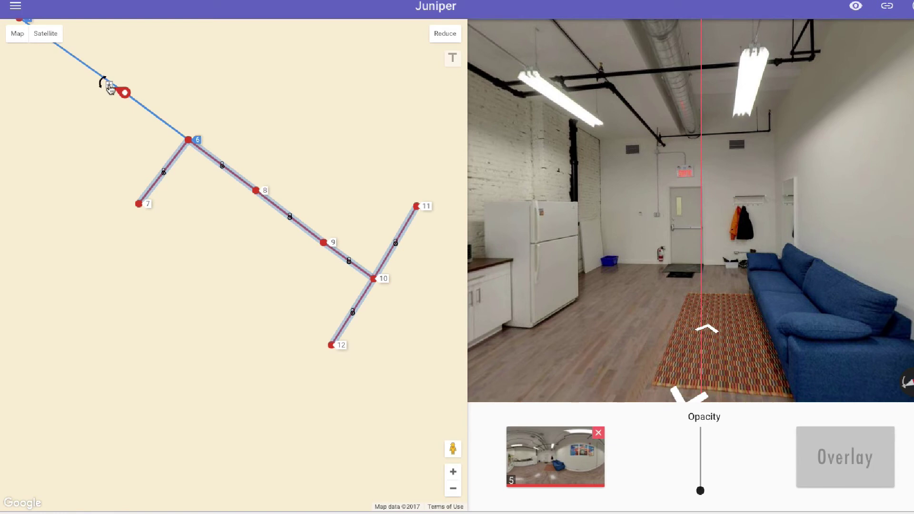
left_click_drag(666, 243, 682, 235)
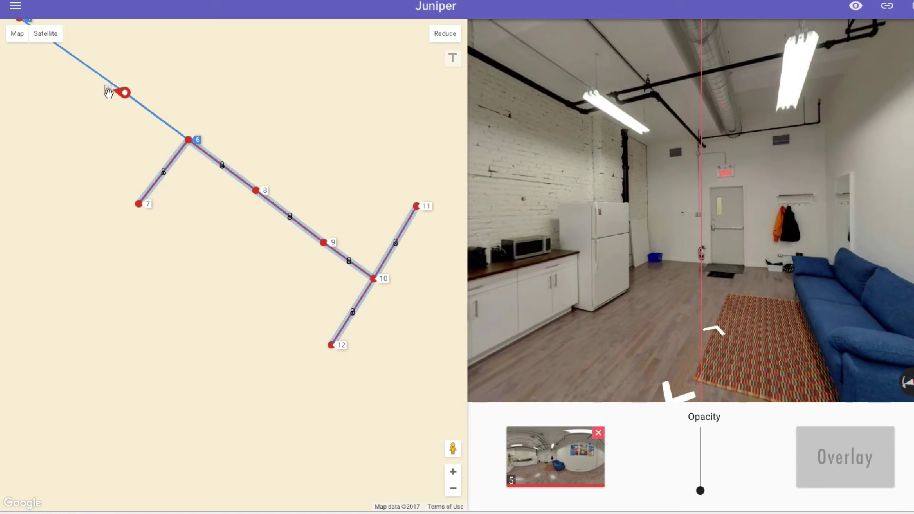
Move the panorama 4 marker southeast, closer to panorama 5, so their link lines up with panorama 5's heading.
left_click_drag(240, 91, 357, 252)
left_click_drag(190, 161, 270, 208)
scroll(215, 406, "down", 1)
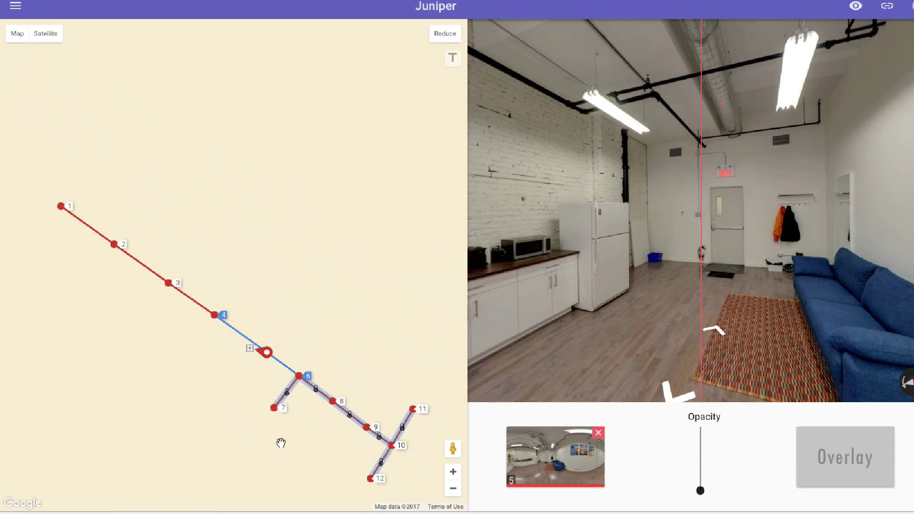
left_click_drag(205, 423, 206, 382)
left_click_drag(216, 282, 226, 308)
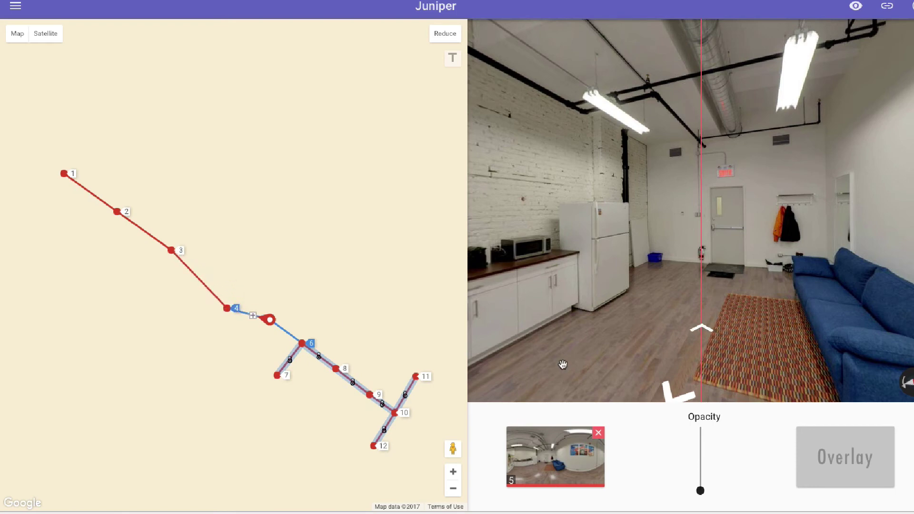
Move the markers of panoramas 3, 2 and 1 southeast to continue the line from panorama 4.
left_click_drag(172, 254, 181, 276)
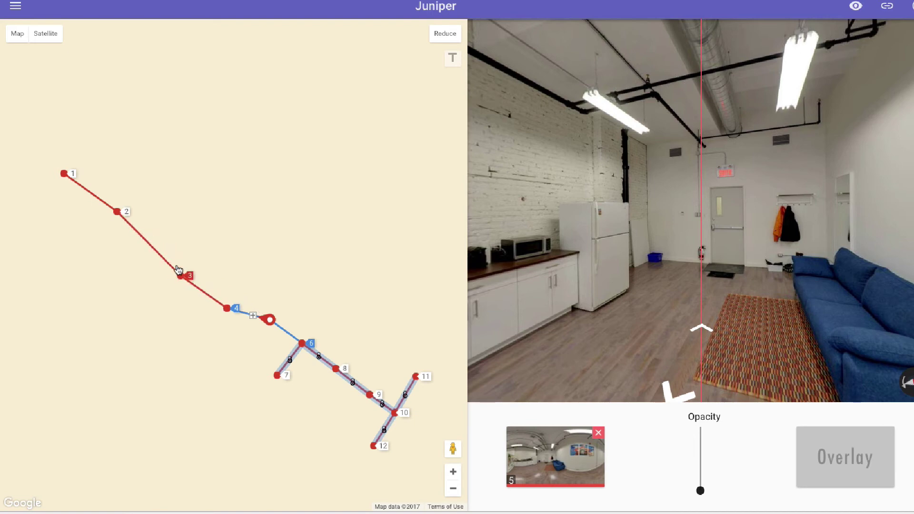
left_click_drag(117, 212, 138, 242)
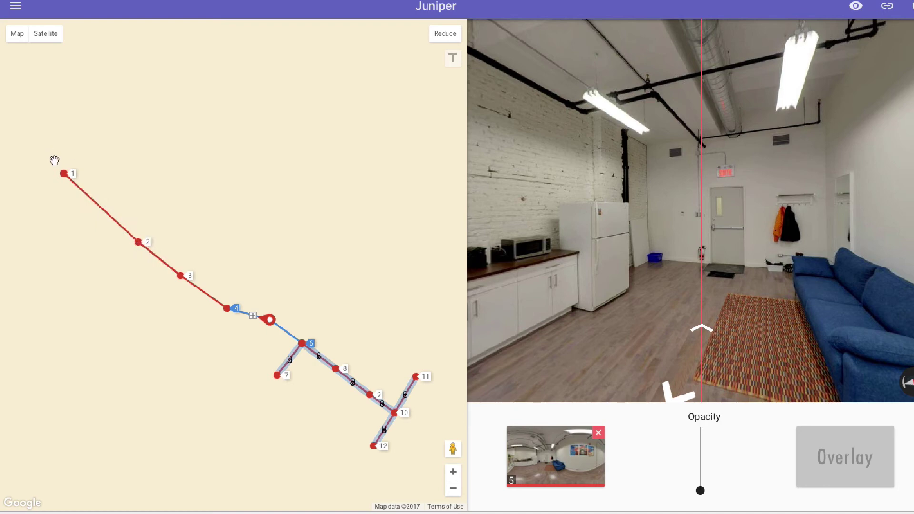
left_click_drag(70, 180, 94, 207)
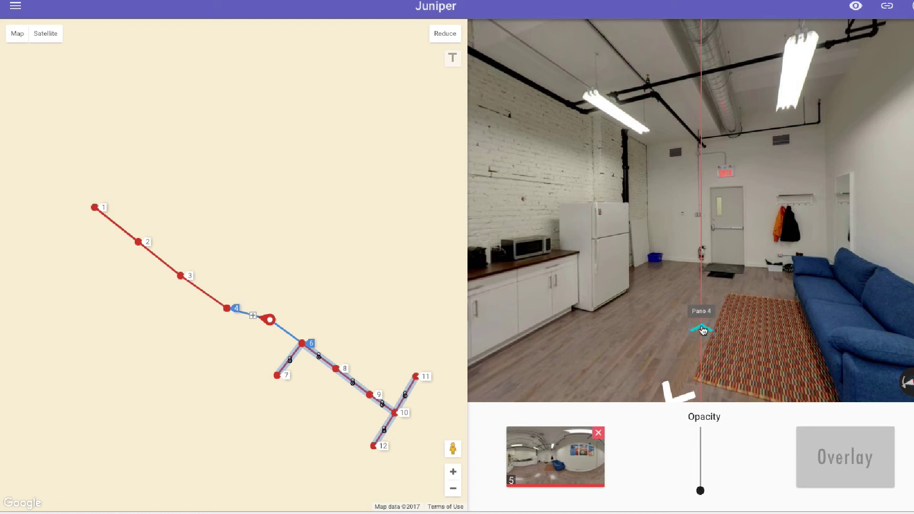
Follow the link to panorama 4, face the exit door, and nudge its marker to align the heading with panorama 3.
left_click(703, 330)
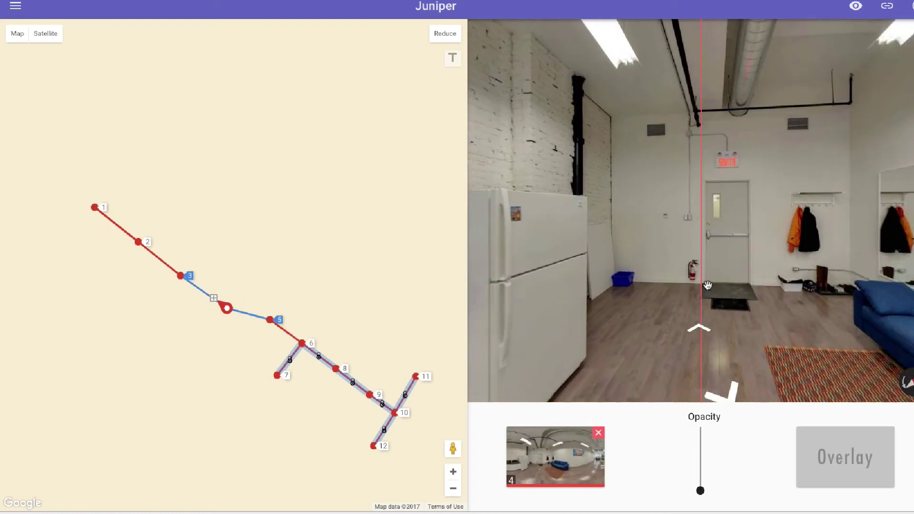
mouse_move(215, 300)
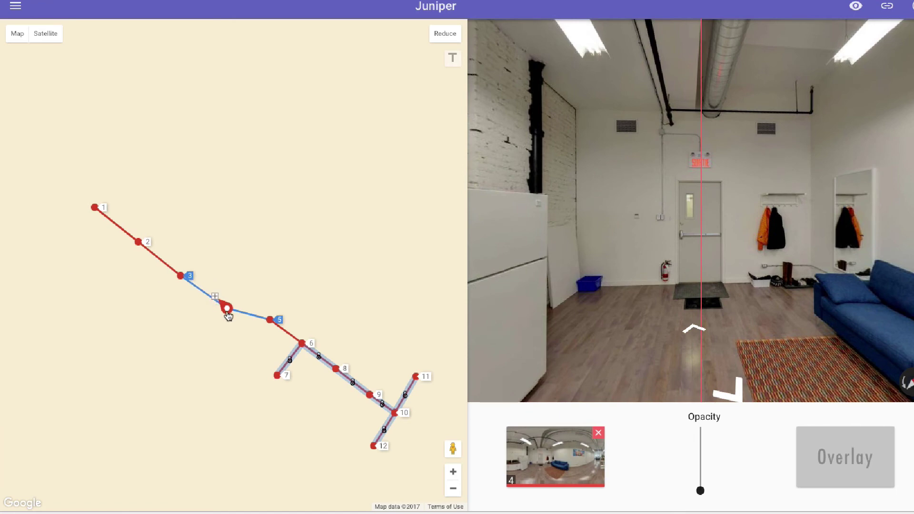
left_click_drag(228, 310, 213, 302)
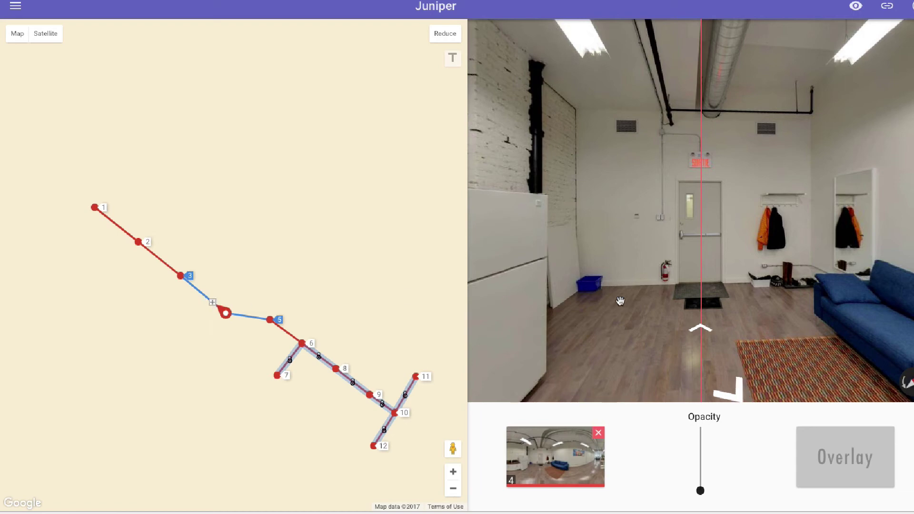
Follow the link to panorama 3, centre its view on the exit sign, and fine-tune the markers of panoramas 2 and 1.
left_click(704, 328)
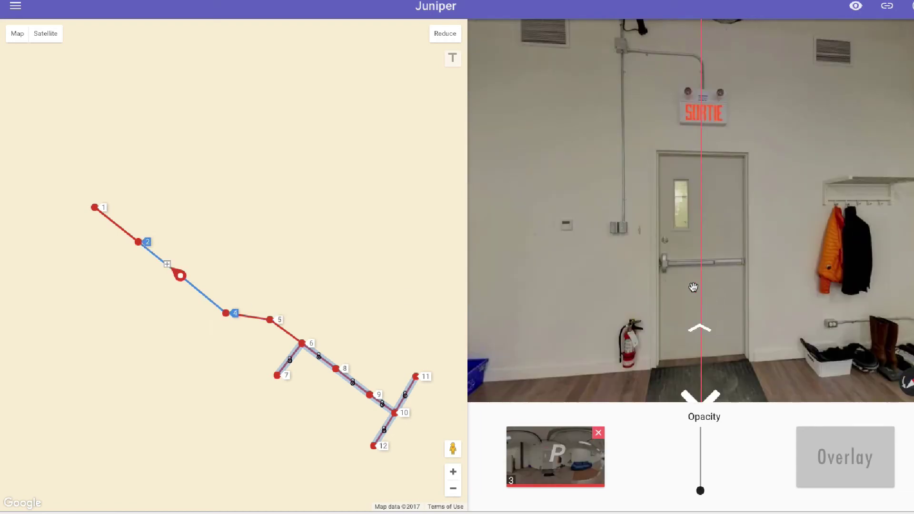
left_click_drag(691, 285, 696, 285)
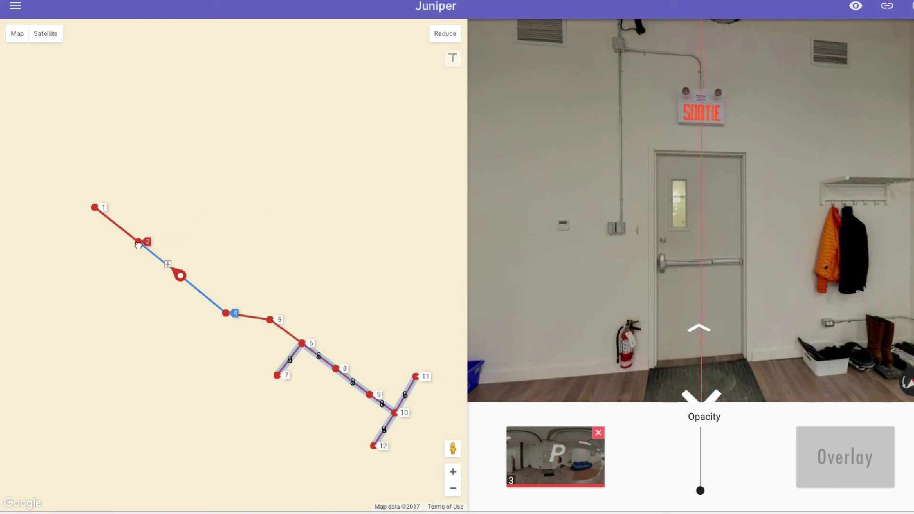
left_click_drag(138, 244, 136, 247)
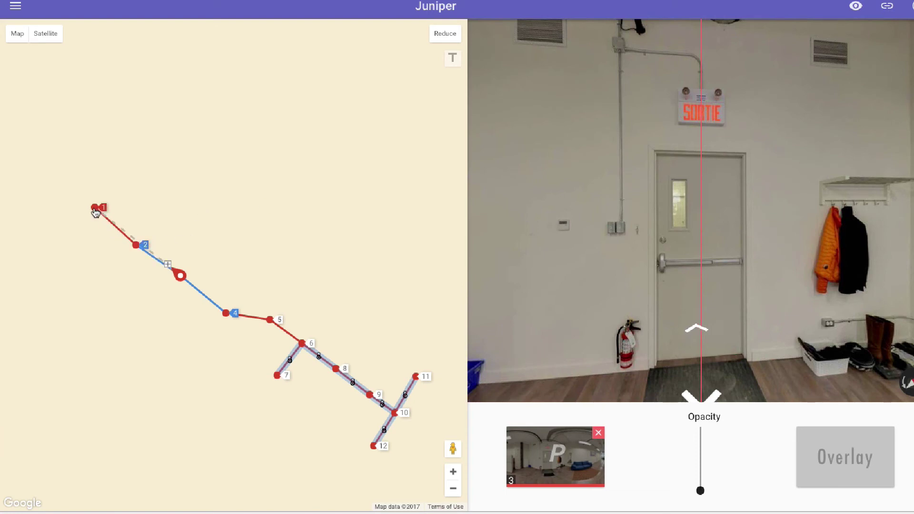
left_click_drag(95, 210, 98, 207)
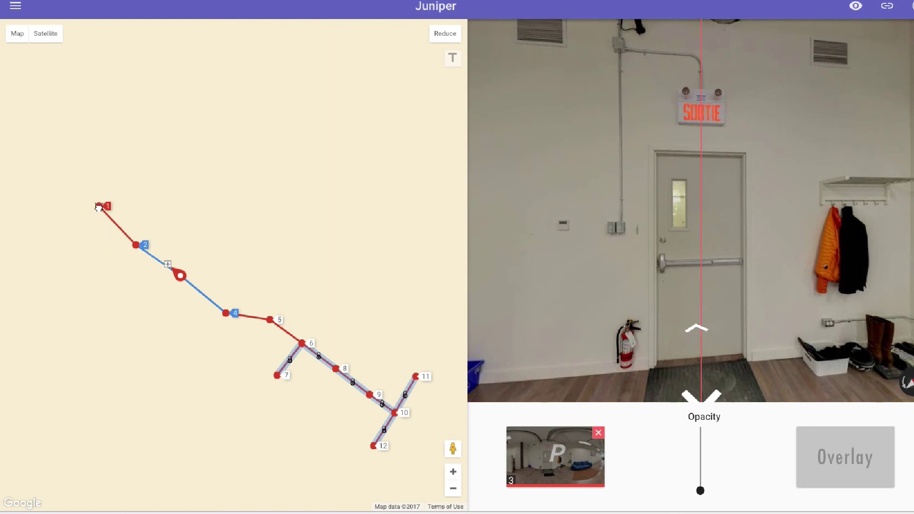
left_click_drag(138, 246, 141, 243)
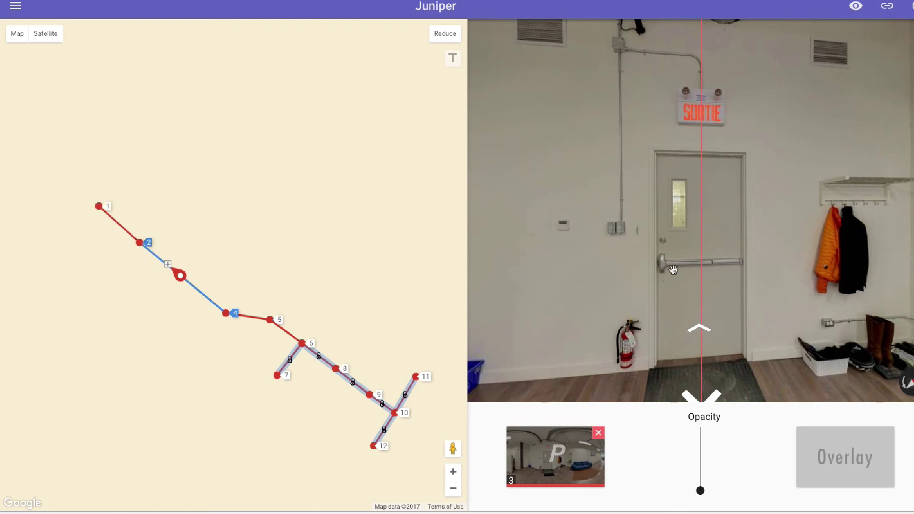
Check the alignment by following the links back to panorama 5, then forward through panoramas 4, 3 and 2 to panorama 1.
left_click(701, 393)
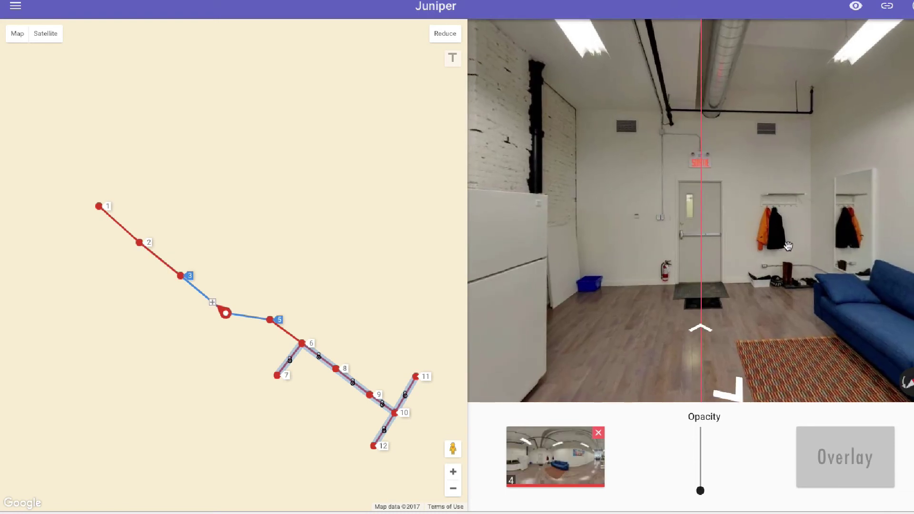
left_click_drag(754, 293, 761, 342)
left_click_drag(787, 313, 647, 307)
left_click(702, 328)
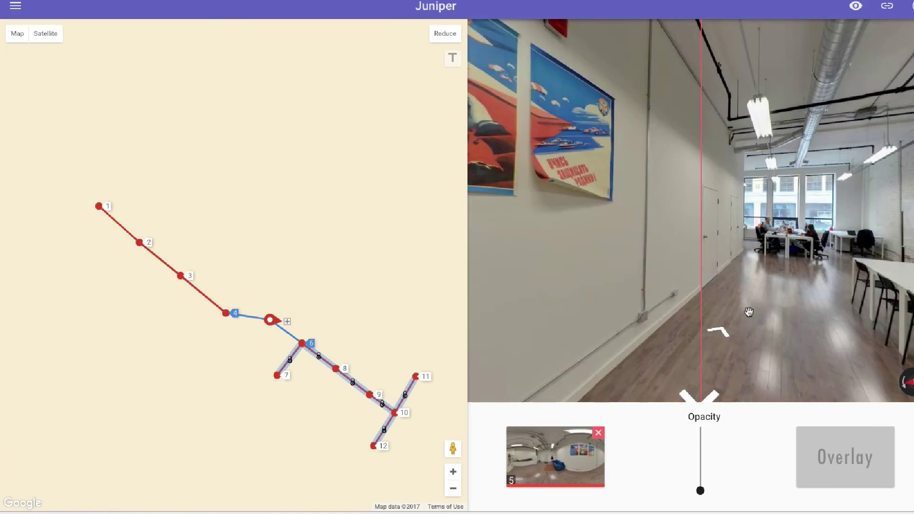
left_click(752, 369)
left_click_drag(802, 339, 561, 262)
left_click_drag(728, 286, 556, 294)
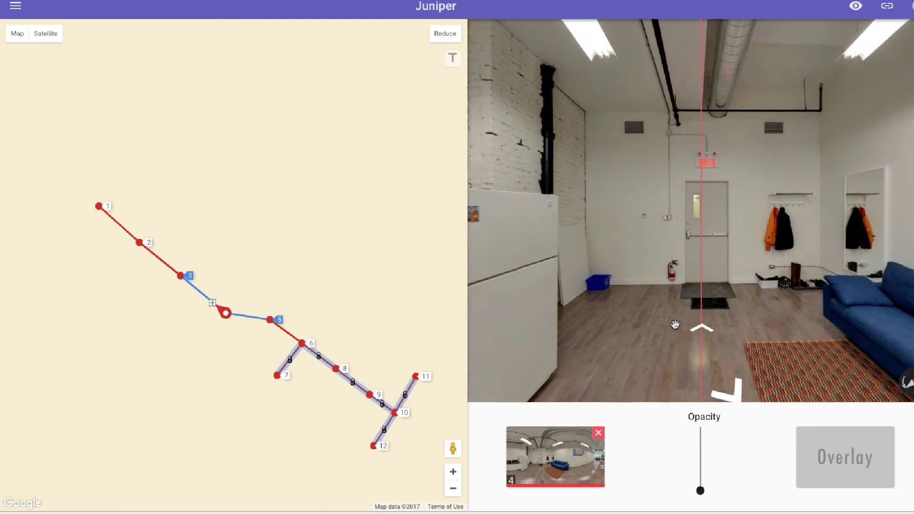
left_click(701, 327)
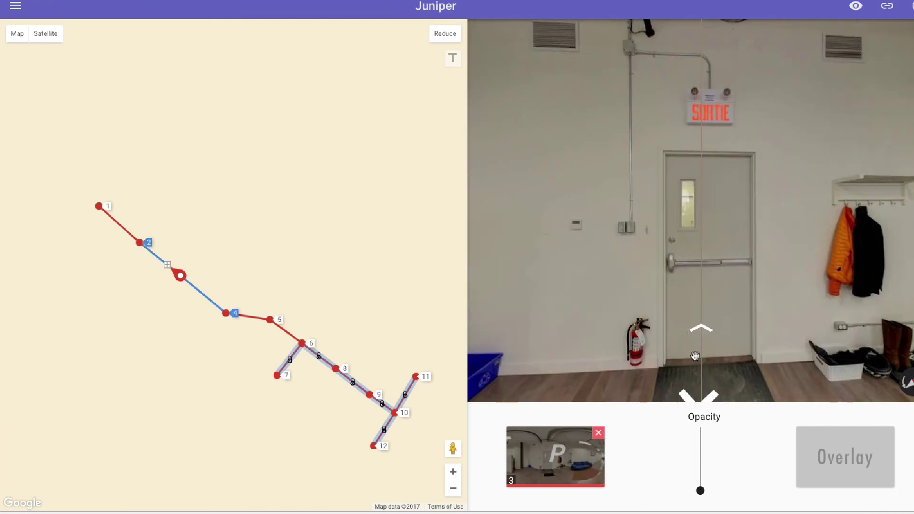
left_click(705, 330)
left_click(703, 330)
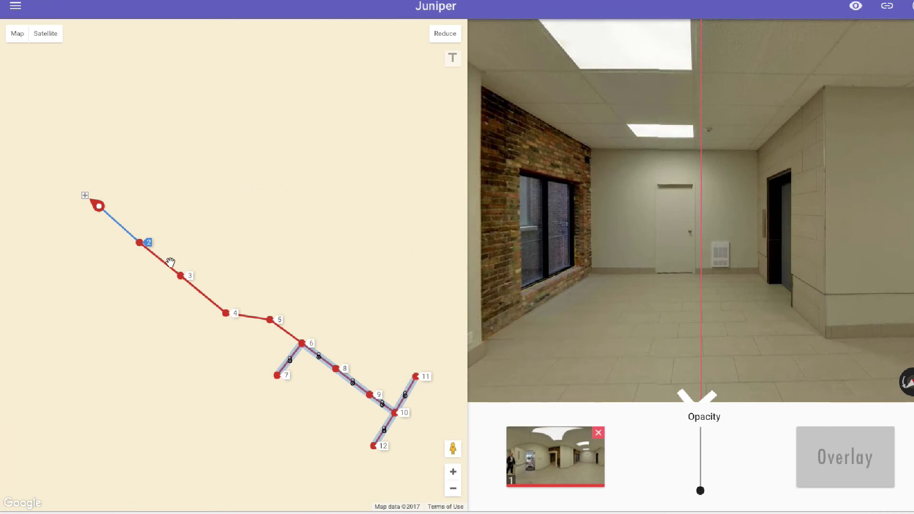
Lock the remaining links in the chain from panorama 1 to panorama 6.
left_click(168, 269)
left_click(203, 293)
left_click(251, 323)
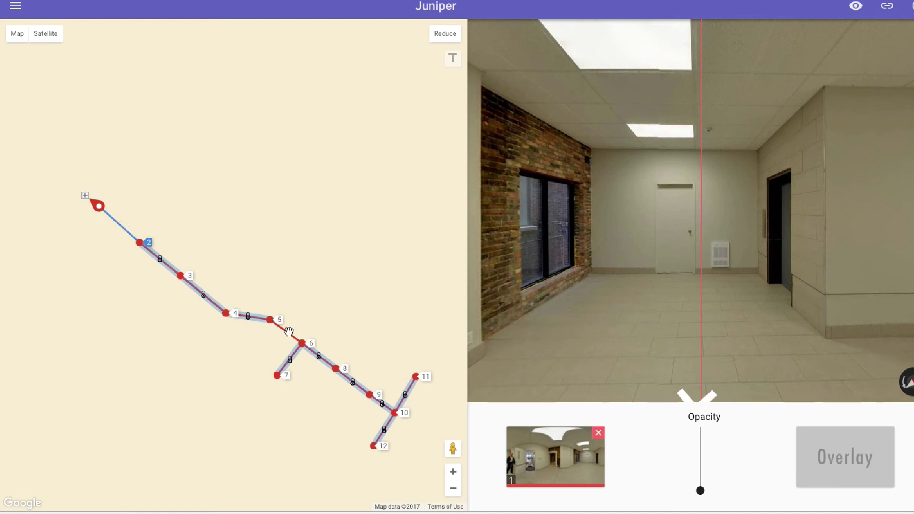
left_click(289, 337)
left_click(126, 233)
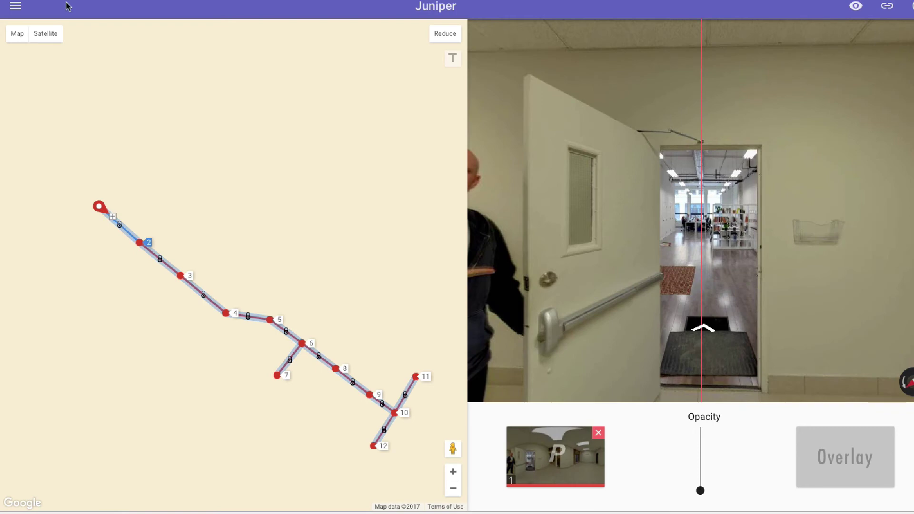
Shrink the enlarged map back to its compact size and save the tour.
left_click(442, 34)
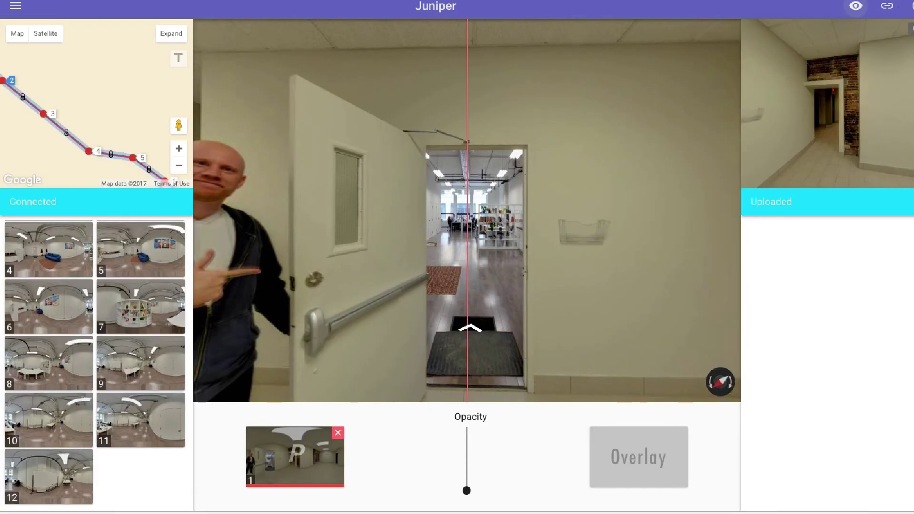
left_click(17, 10)
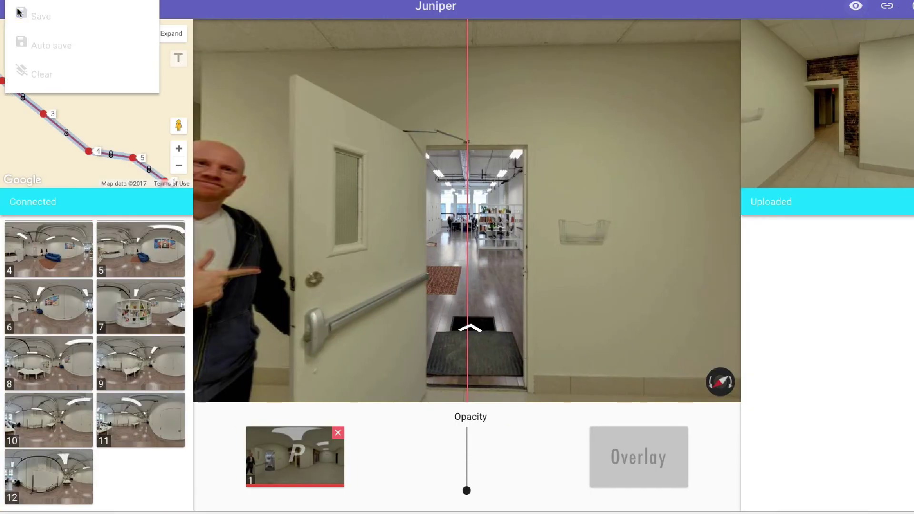
left_click(25, 15)
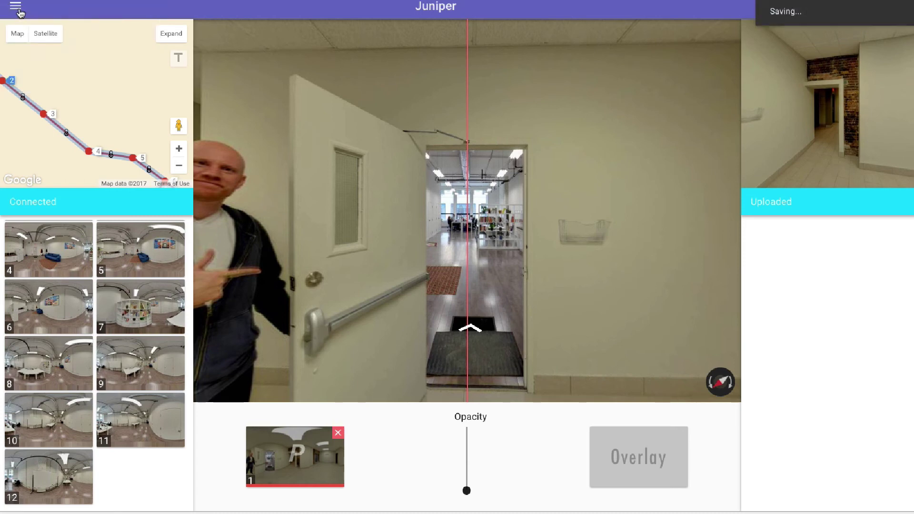
Leave moderation, preview the tour from its tools page, and follow the links to the bookshelf panorama and back.
left_click(16, 7)
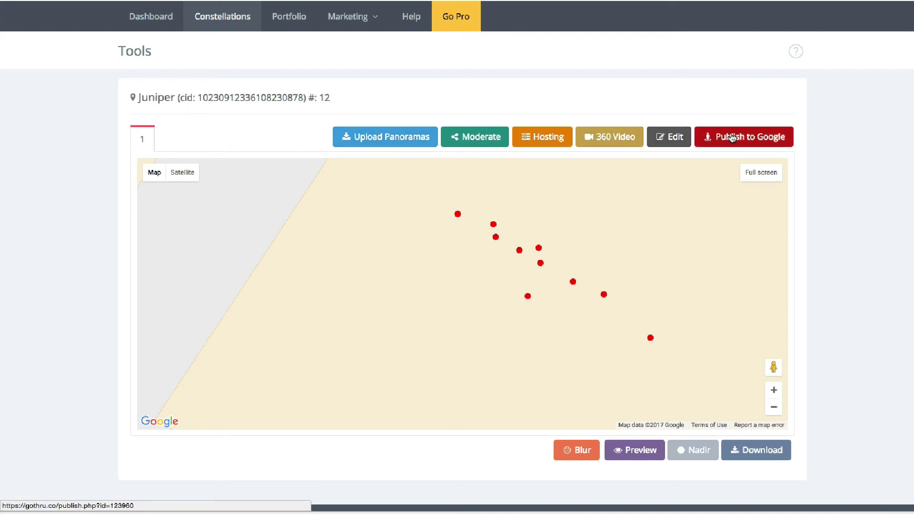
left_click(638, 450)
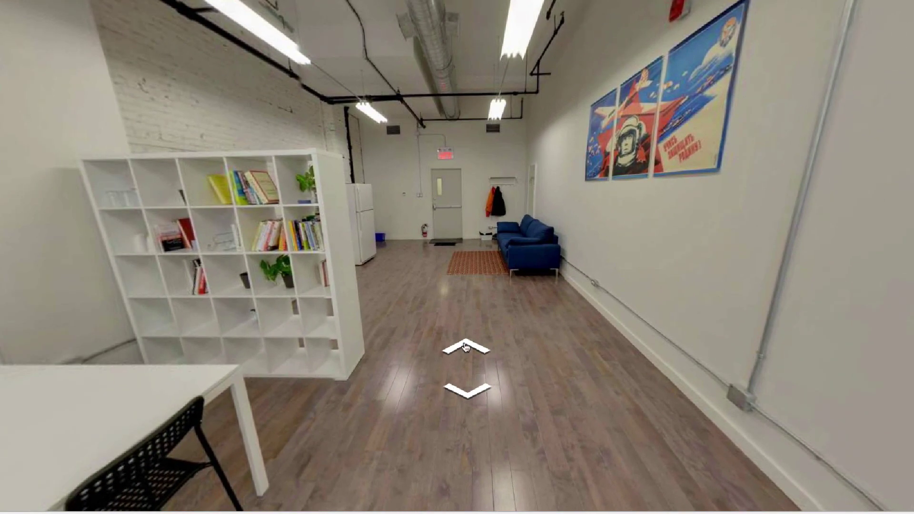
left_click(465, 347)
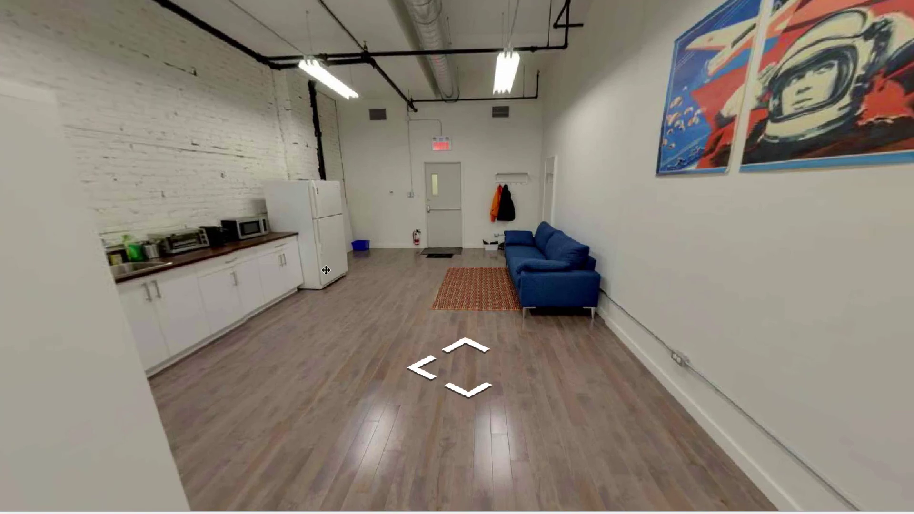
left_click_drag(312, 275, 485, 253)
left_click(464, 312)
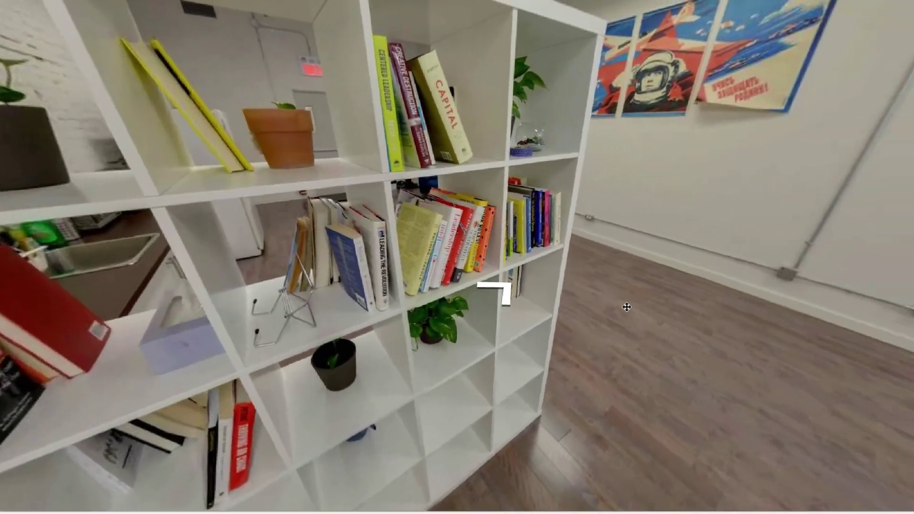
left_click_drag(626, 307, 515, 324)
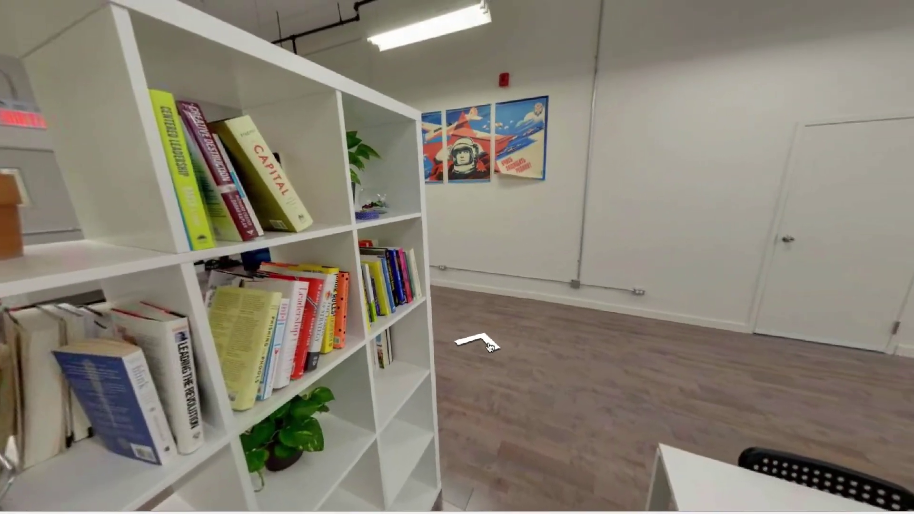
left_click(515, 311)
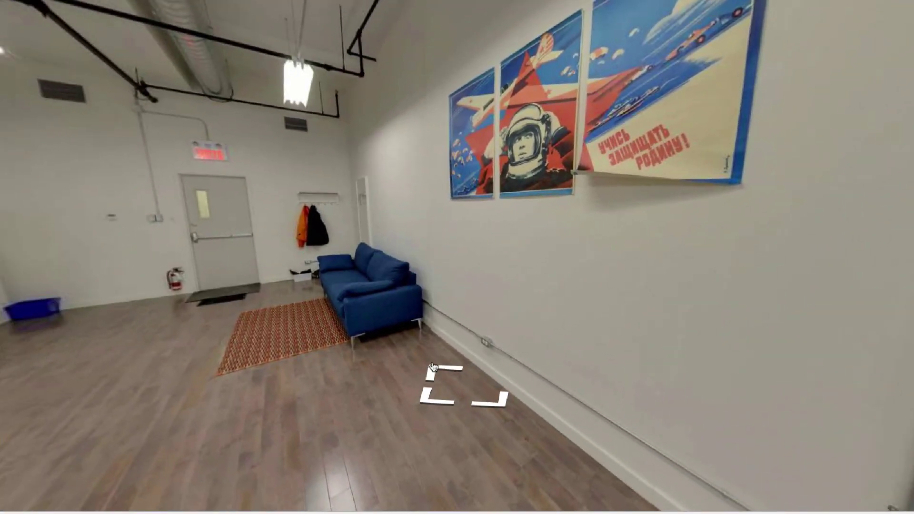
Follow the preview links past the kitchen and sofa and through the exit door into the hallway.
left_click(226, 236)
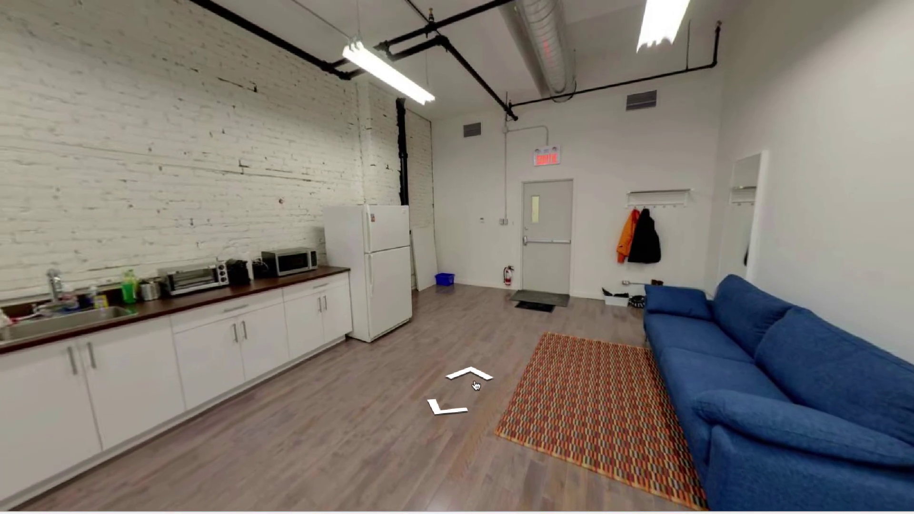
left_click(470, 372)
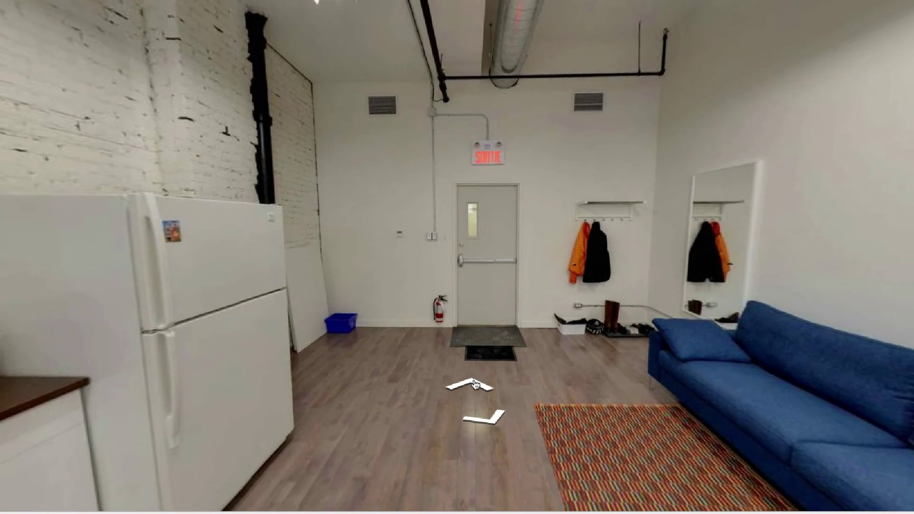
left_click(475, 384)
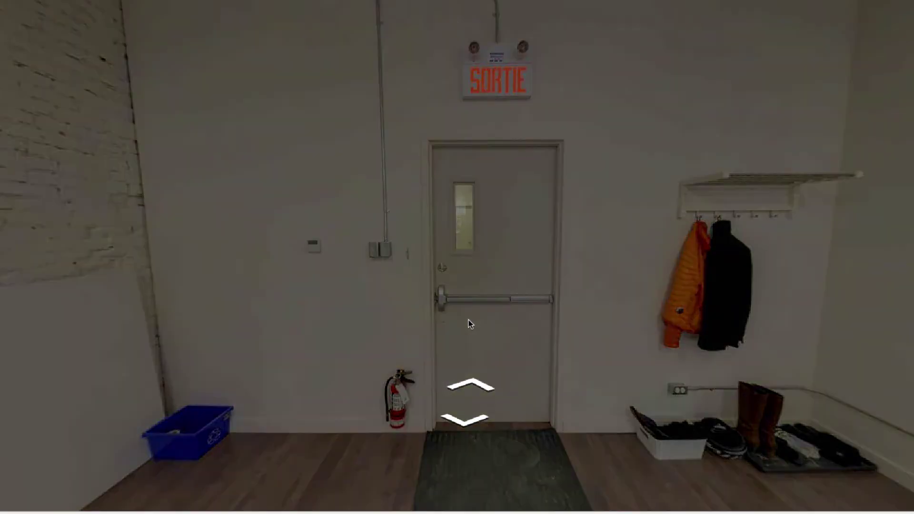
left_click(469, 324)
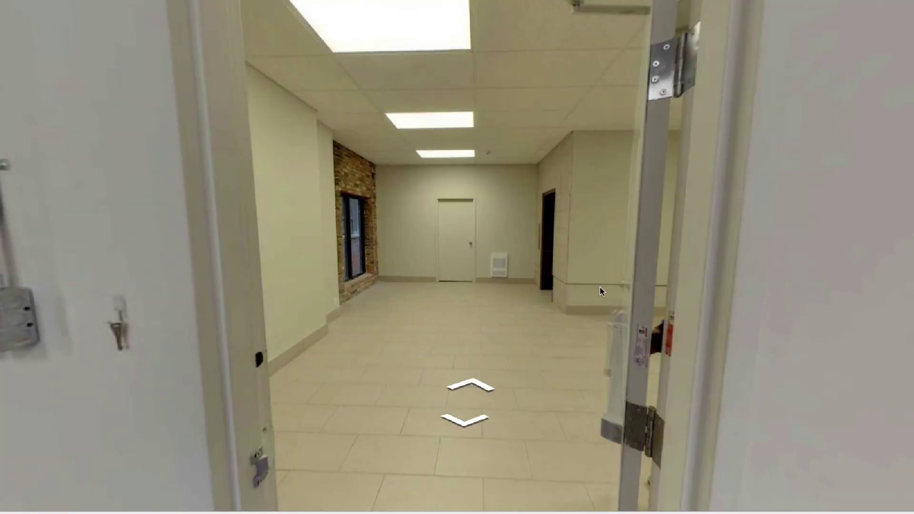
left_click(470, 384)
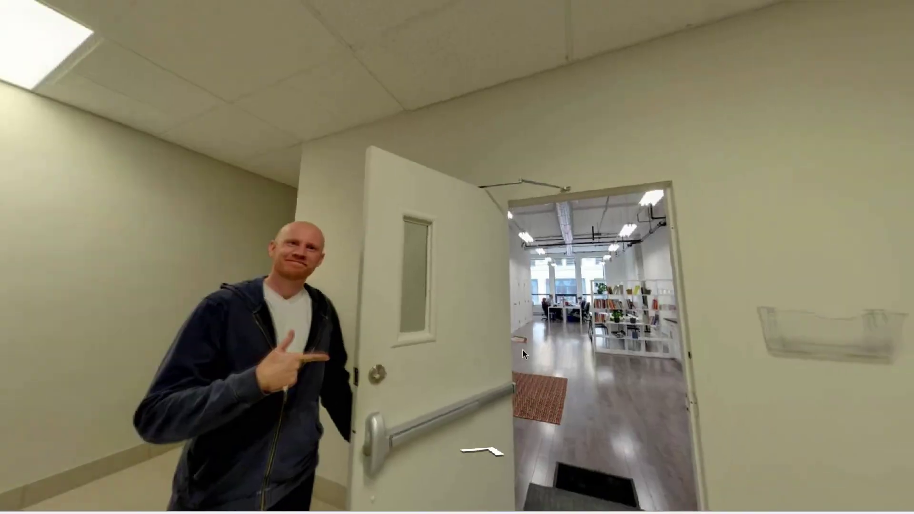
Follow the preview links from the hallway back inside and through the office to the desks by the windows.
left_click(470, 385)
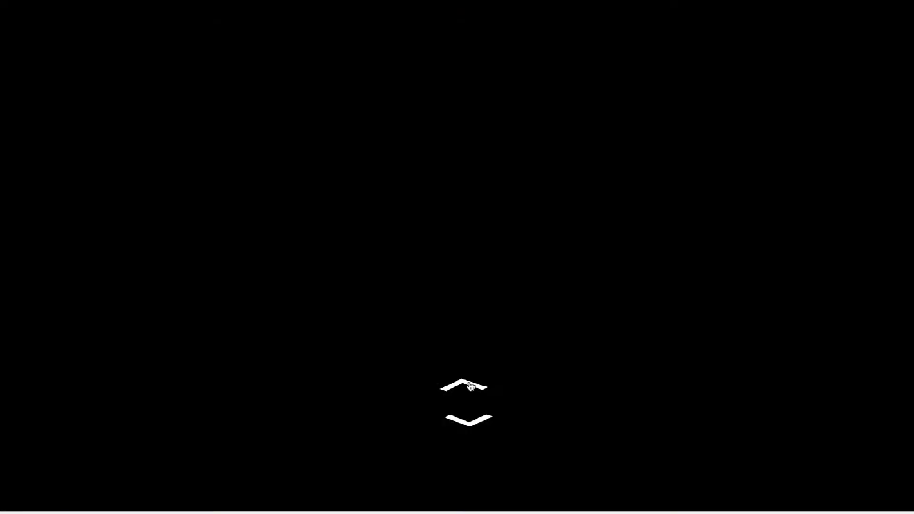
left_click(469, 383)
left_click(468, 383)
left_click(459, 389)
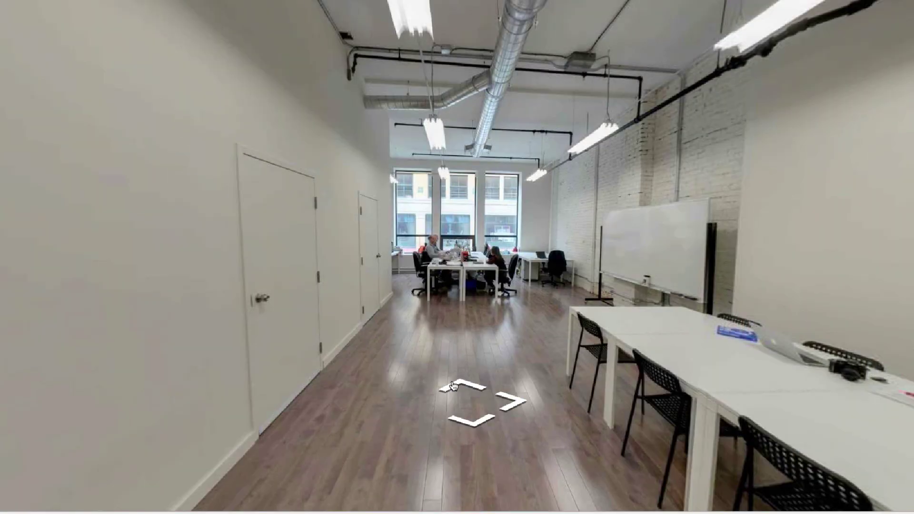
left_click(453, 386)
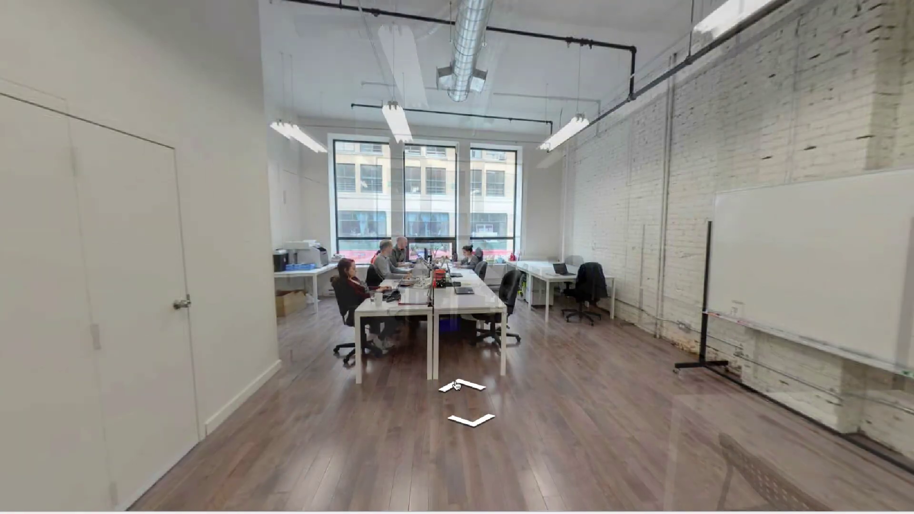
left_click(454, 381)
Look around the window end of the office in the preview, moving between the panoramas beside the whiteboard and desks.
left_click_drag(455, 378, 327, 373)
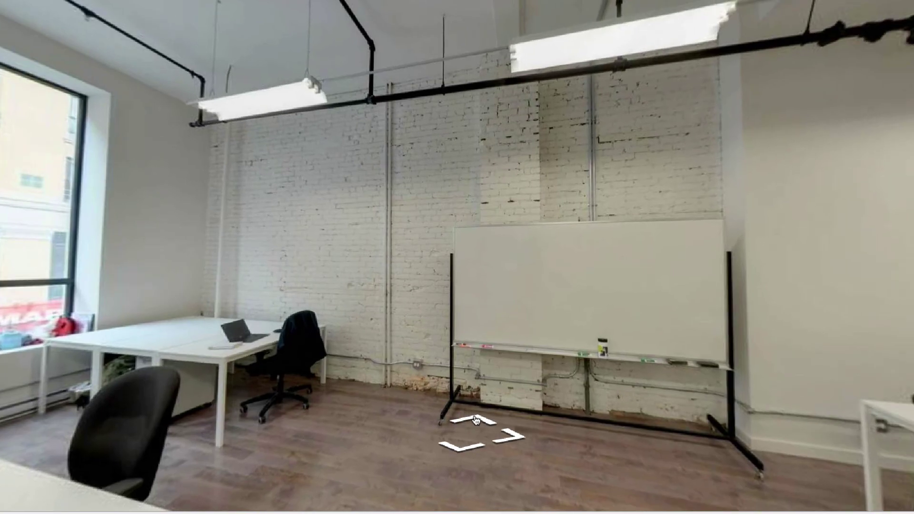
left_click(466, 410)
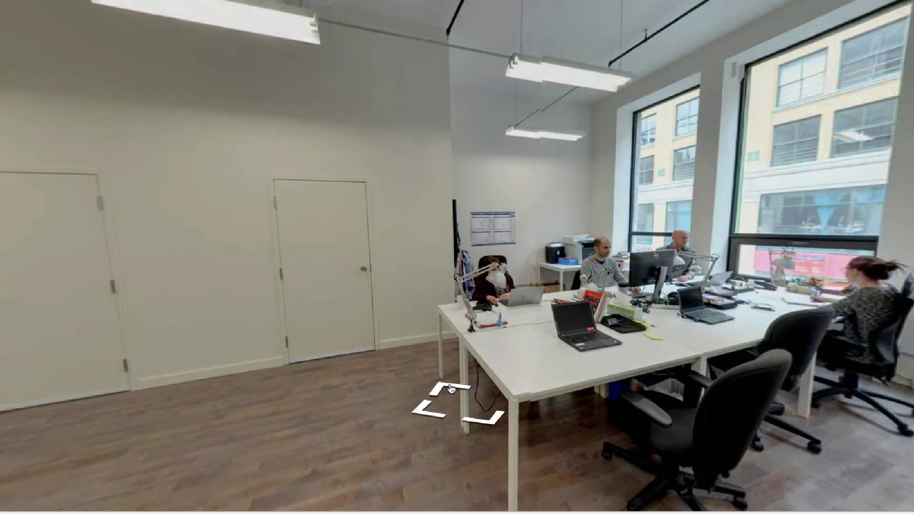
left_click(451, 389)
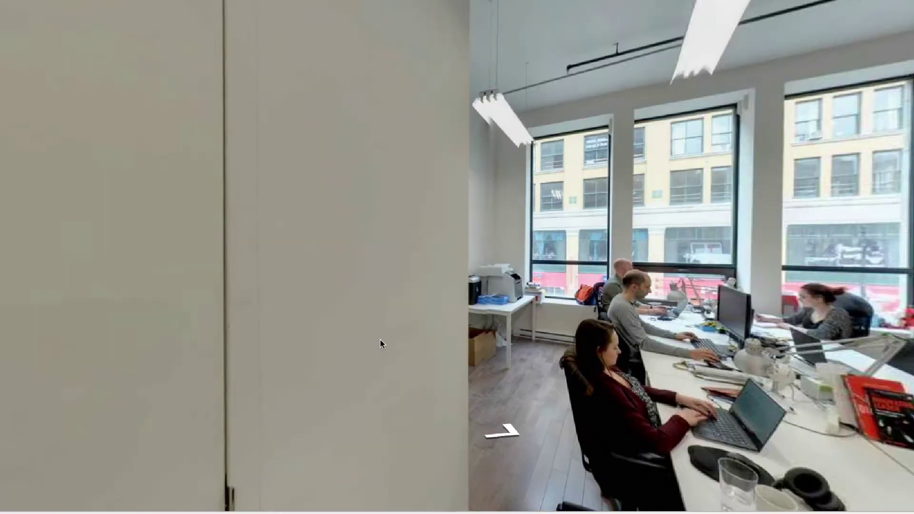
left_click_drag(380, 339, 94, 372)
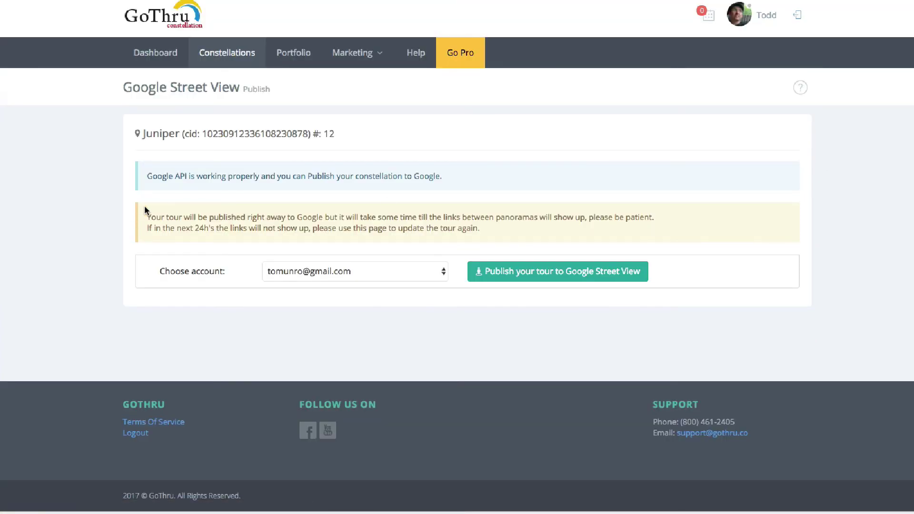
On the Google Street View publish page, choose the business e-mail account and start publishing the tour.
left_click_drag(185, 176, 441, 176)
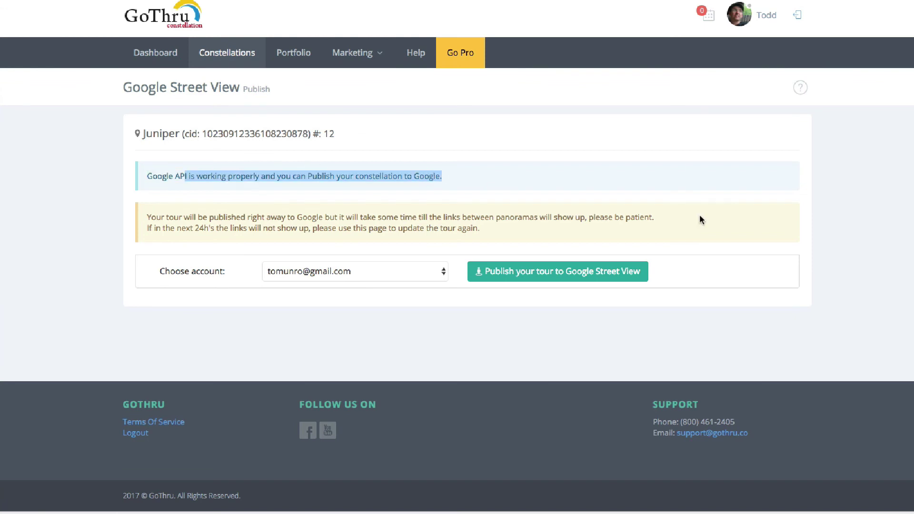
left_click(430, 273)
left_click(330, 282)
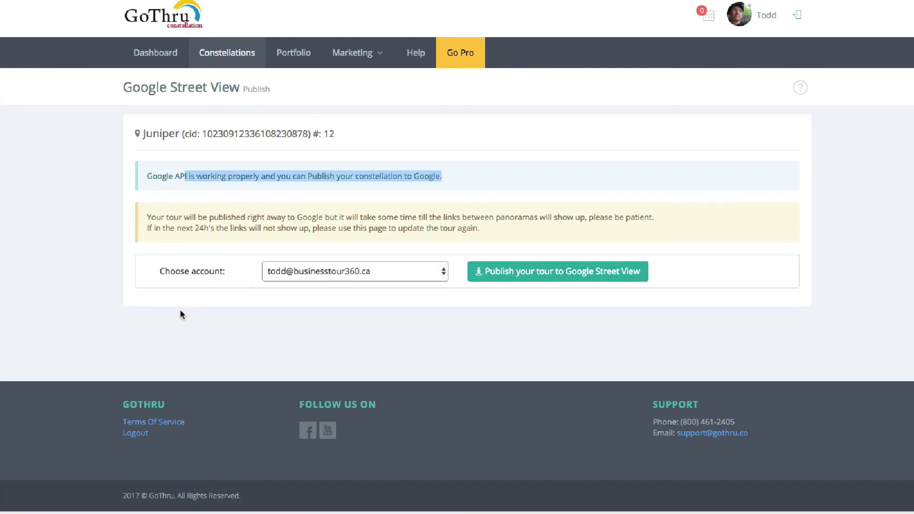
left_click(438, 271)
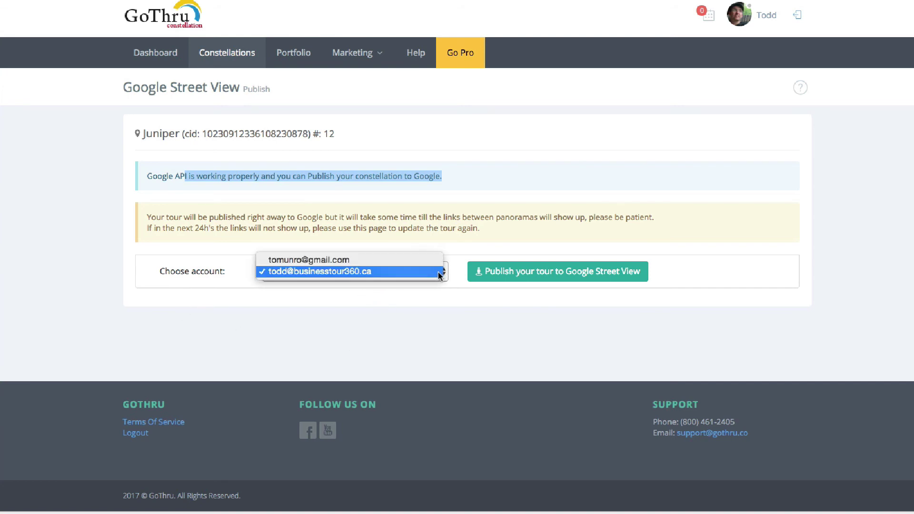
left_click(314, 273)
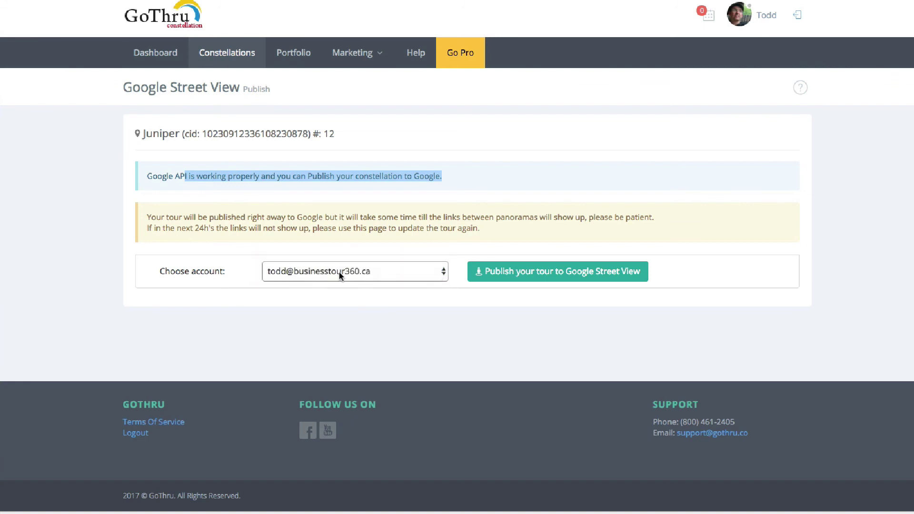
left_click(555, 277)
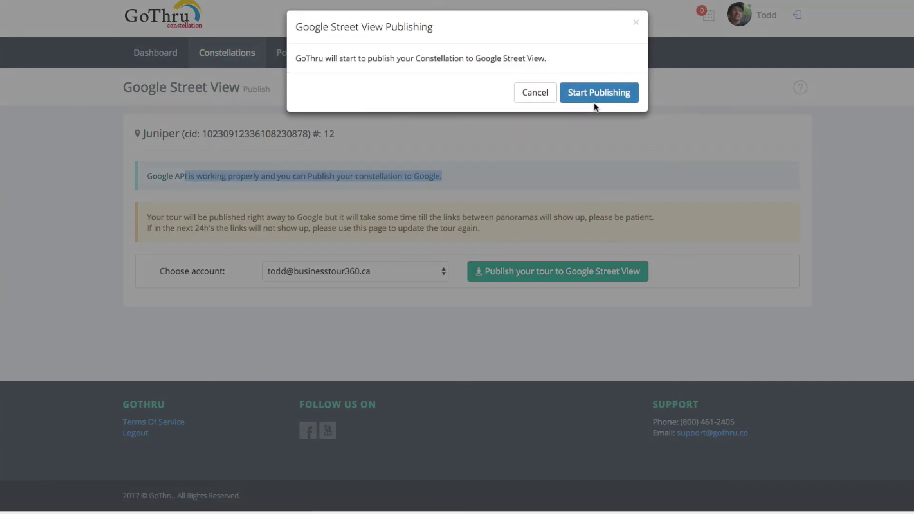
left_click(595, 95)
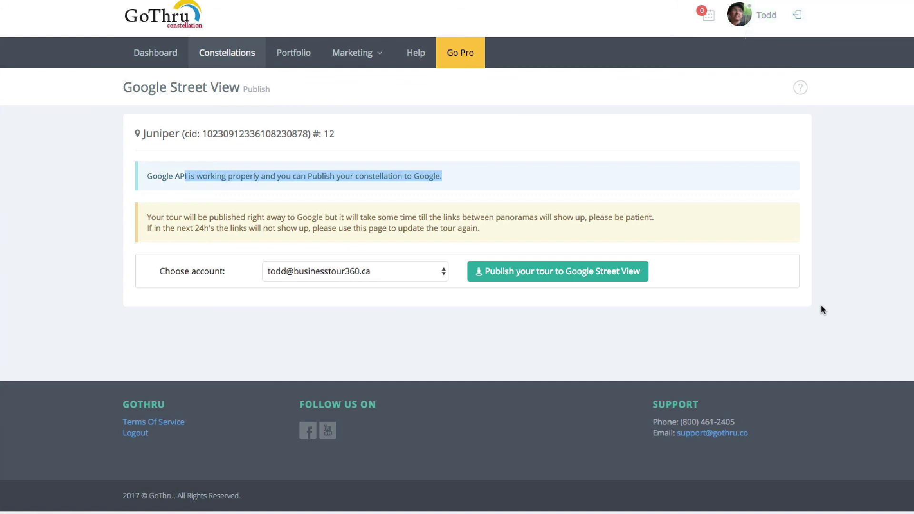
Read the notice about the delay before panorama links show up and about updating the tour again.
left_click_drag(150, 217, 637, 217)
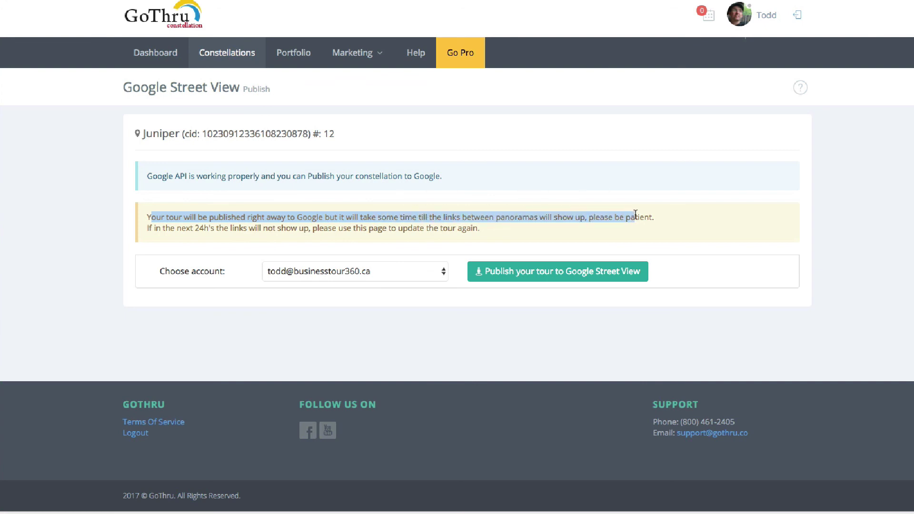
left_click(490, 228)
left_click_drag(490, 228, 146, 216)
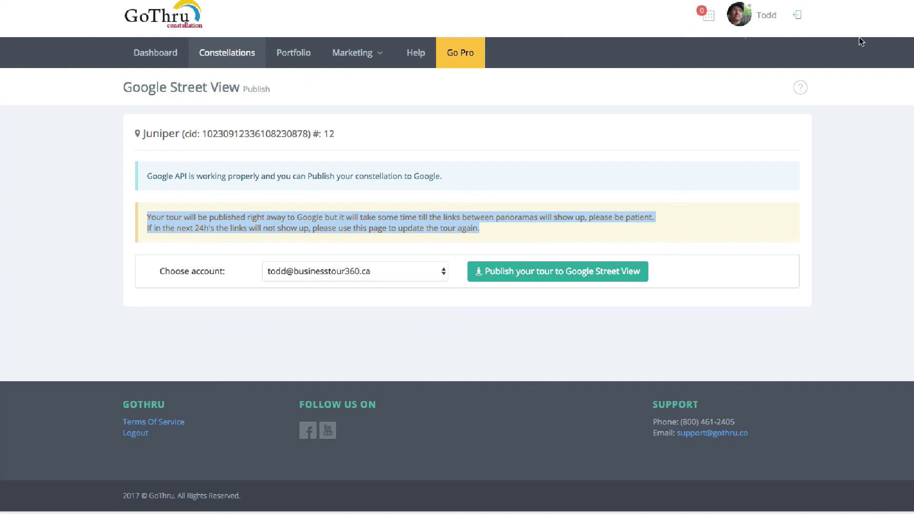
Search Google for "juniper montreal" in a new browser tab.
key("super+t")
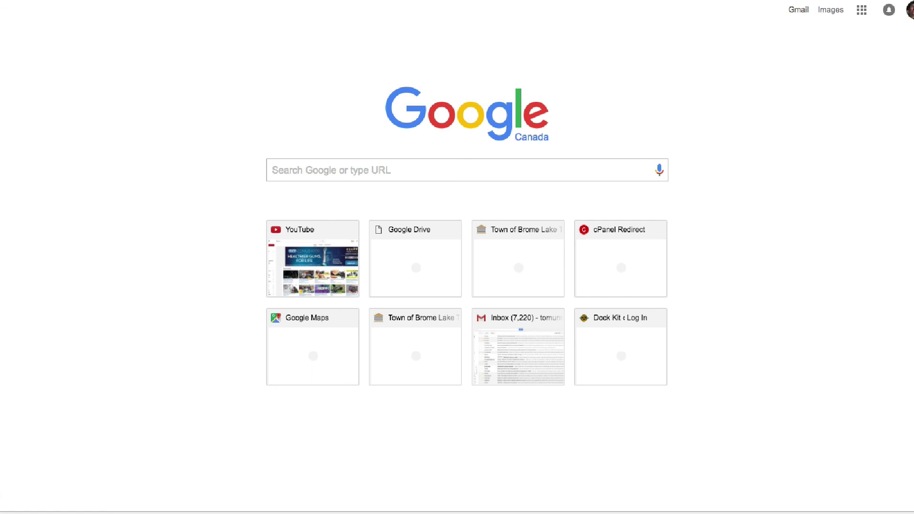
type("junip")
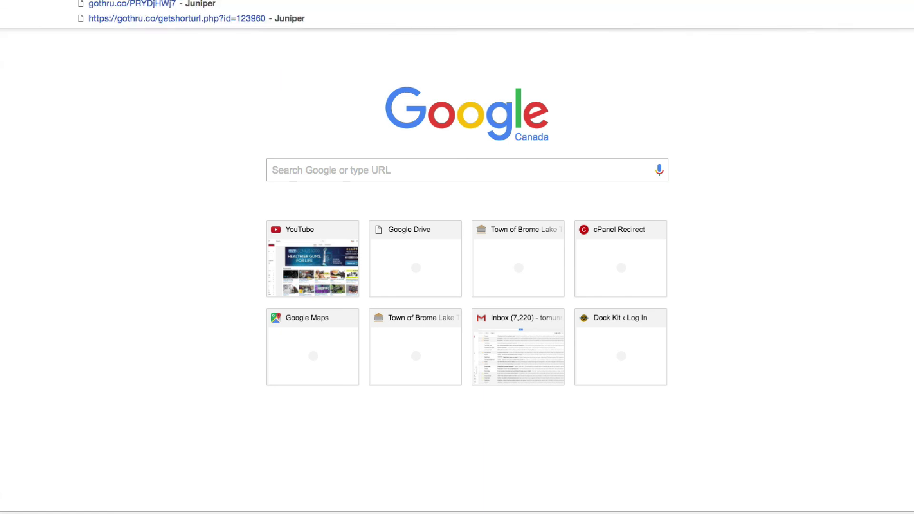
key("Return")
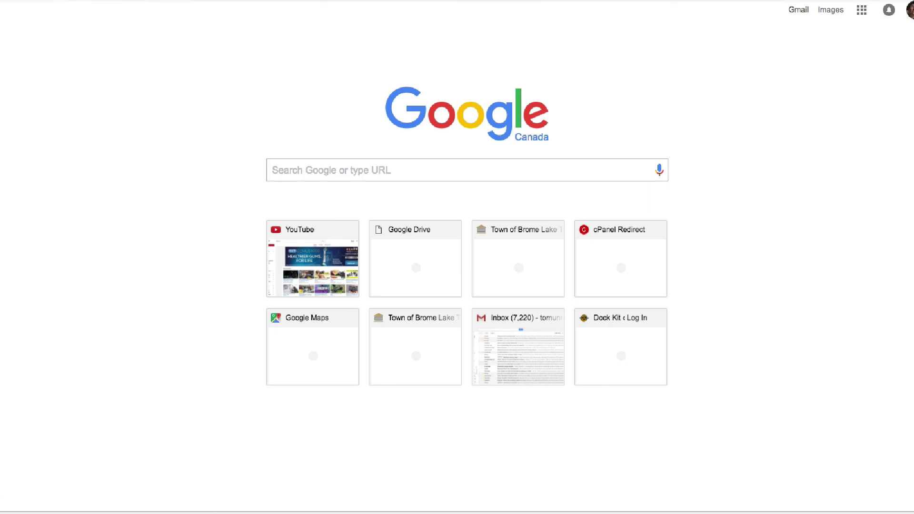
type("juniper montreal")
key("Return")
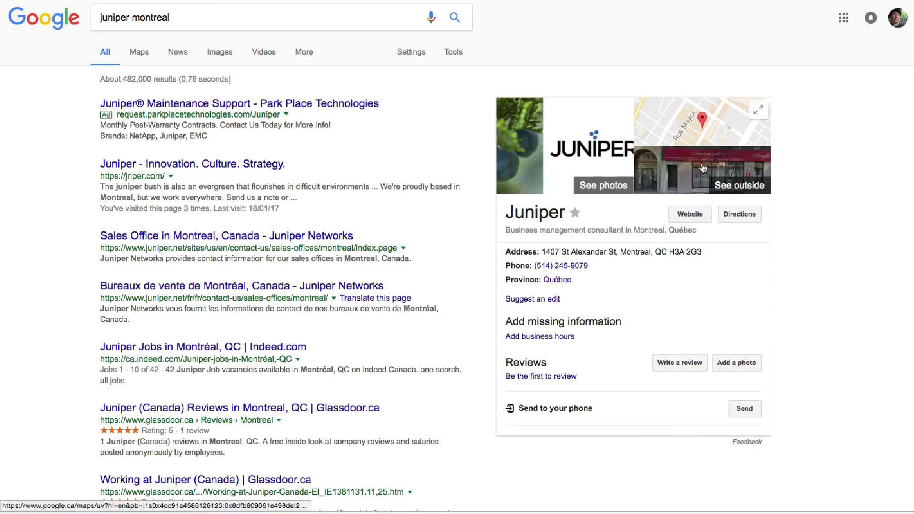
Open the Juniper listing's photos on Google and look around its 360° panorama of the desks by the windows.
left_click(580, 155)
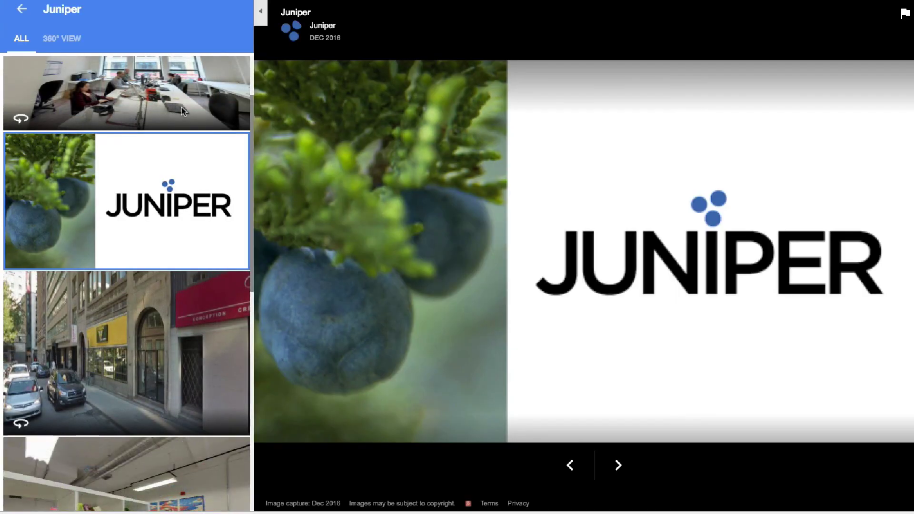
left_click(119, 106)
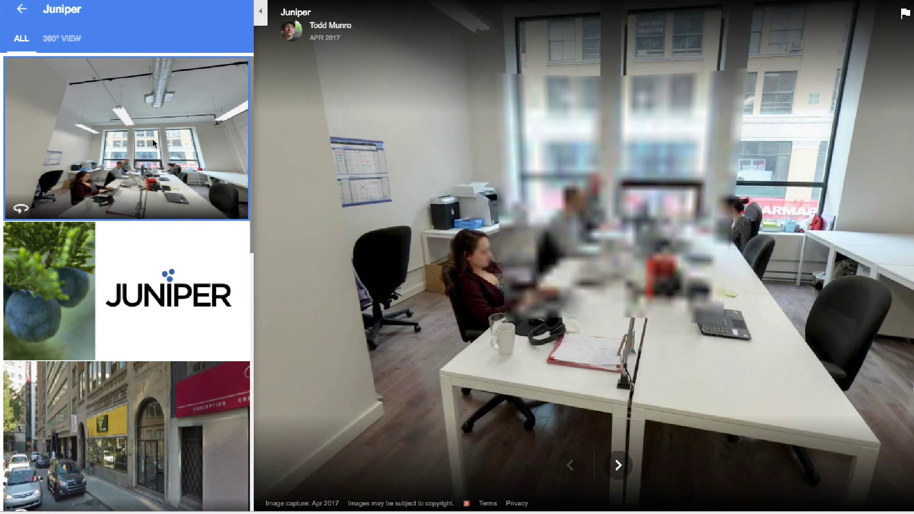
scroll(132, 358, "down", 3)
scroll(130, 360, "up", 3)
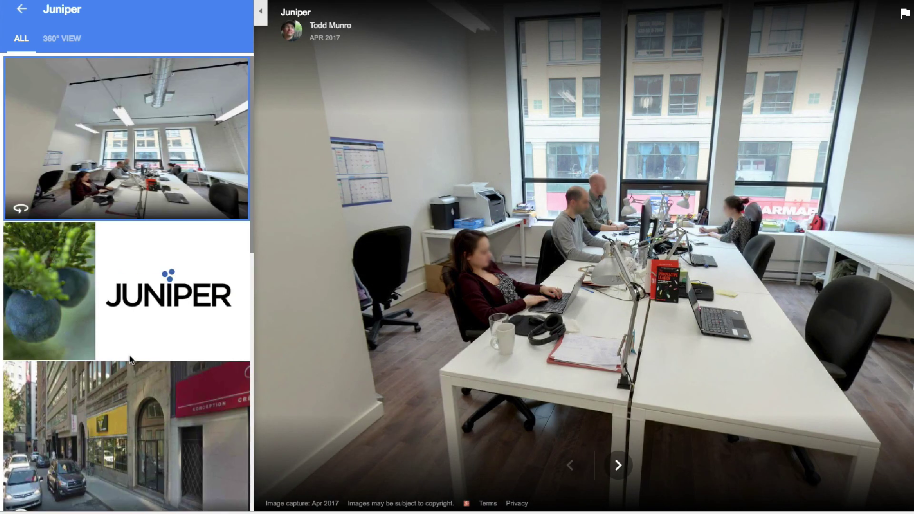
left_click_drag(503, 283, 630, 235)
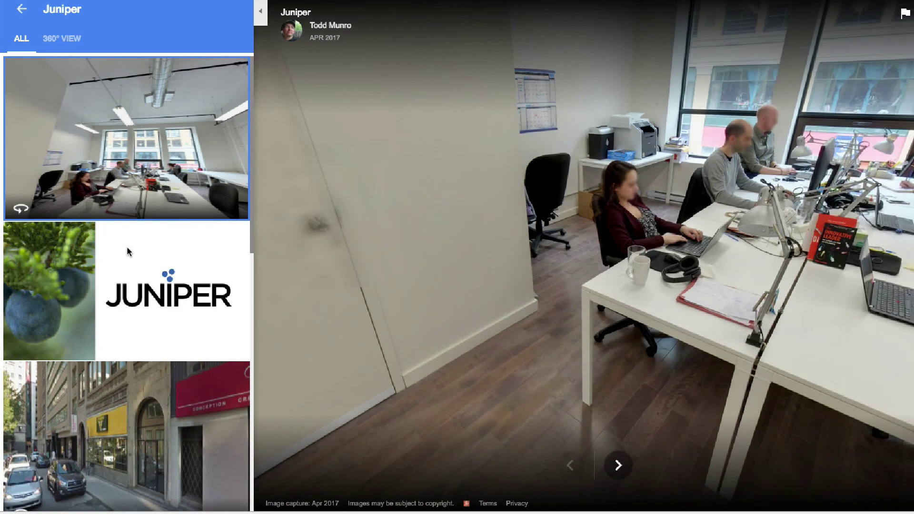
Open the bookshelf panorama from the Juniper photo list and inspect its walls, floor and nadir at different zoom levels.
scroll(126, 247, "down", 8)
left_click(222, 206)
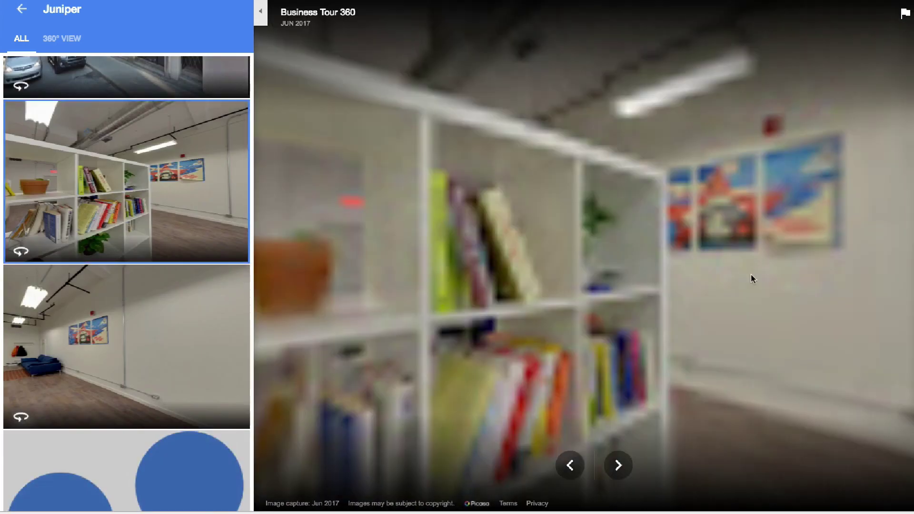
left_click_drag(751, 274, 696, 285)
scroll(522, 293, "up", 3)
left_click_drag(547, 298, 847, 271)
scroll(755, 332, "up", 2)
left_click_drag(754, 332, 647, 194)
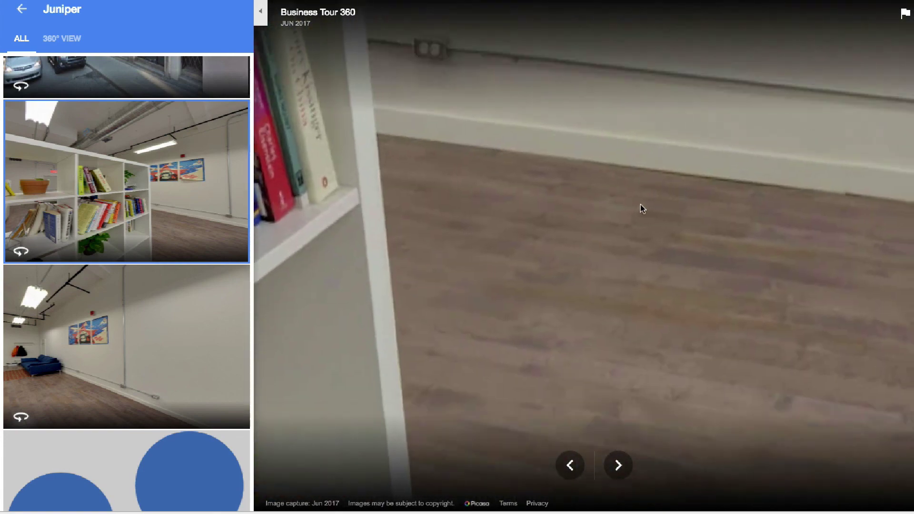
scroll(624, 227, "up", 2)
scroll(624, 227, "down", 4)
left_click_drag(638, 259, 587, 72)
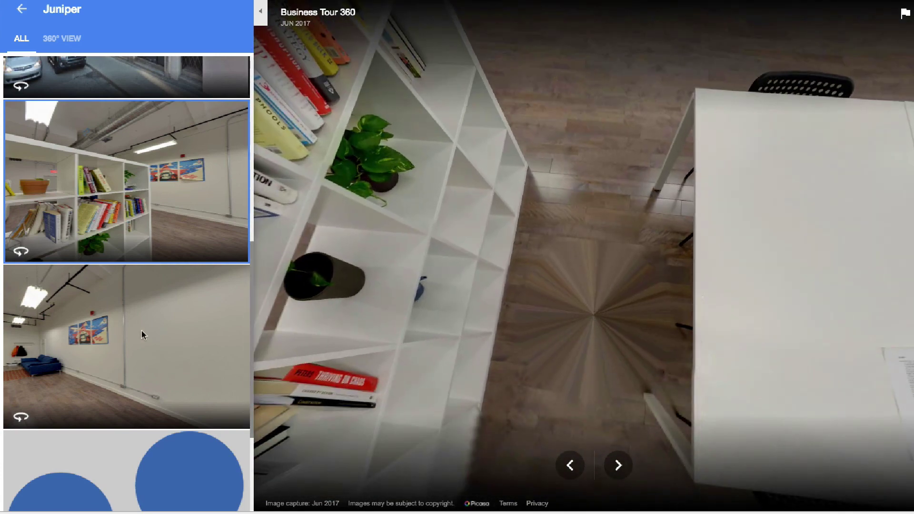
left_click_drag(602, 121, 587, 259)
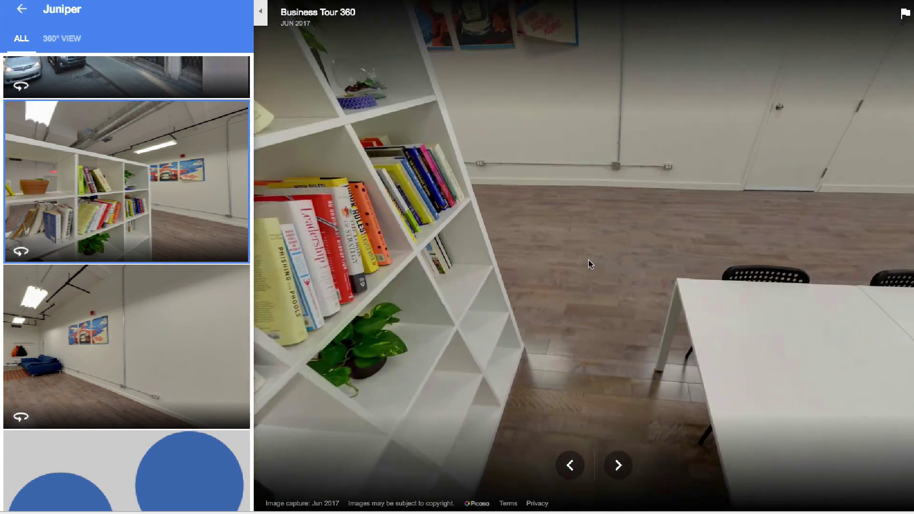